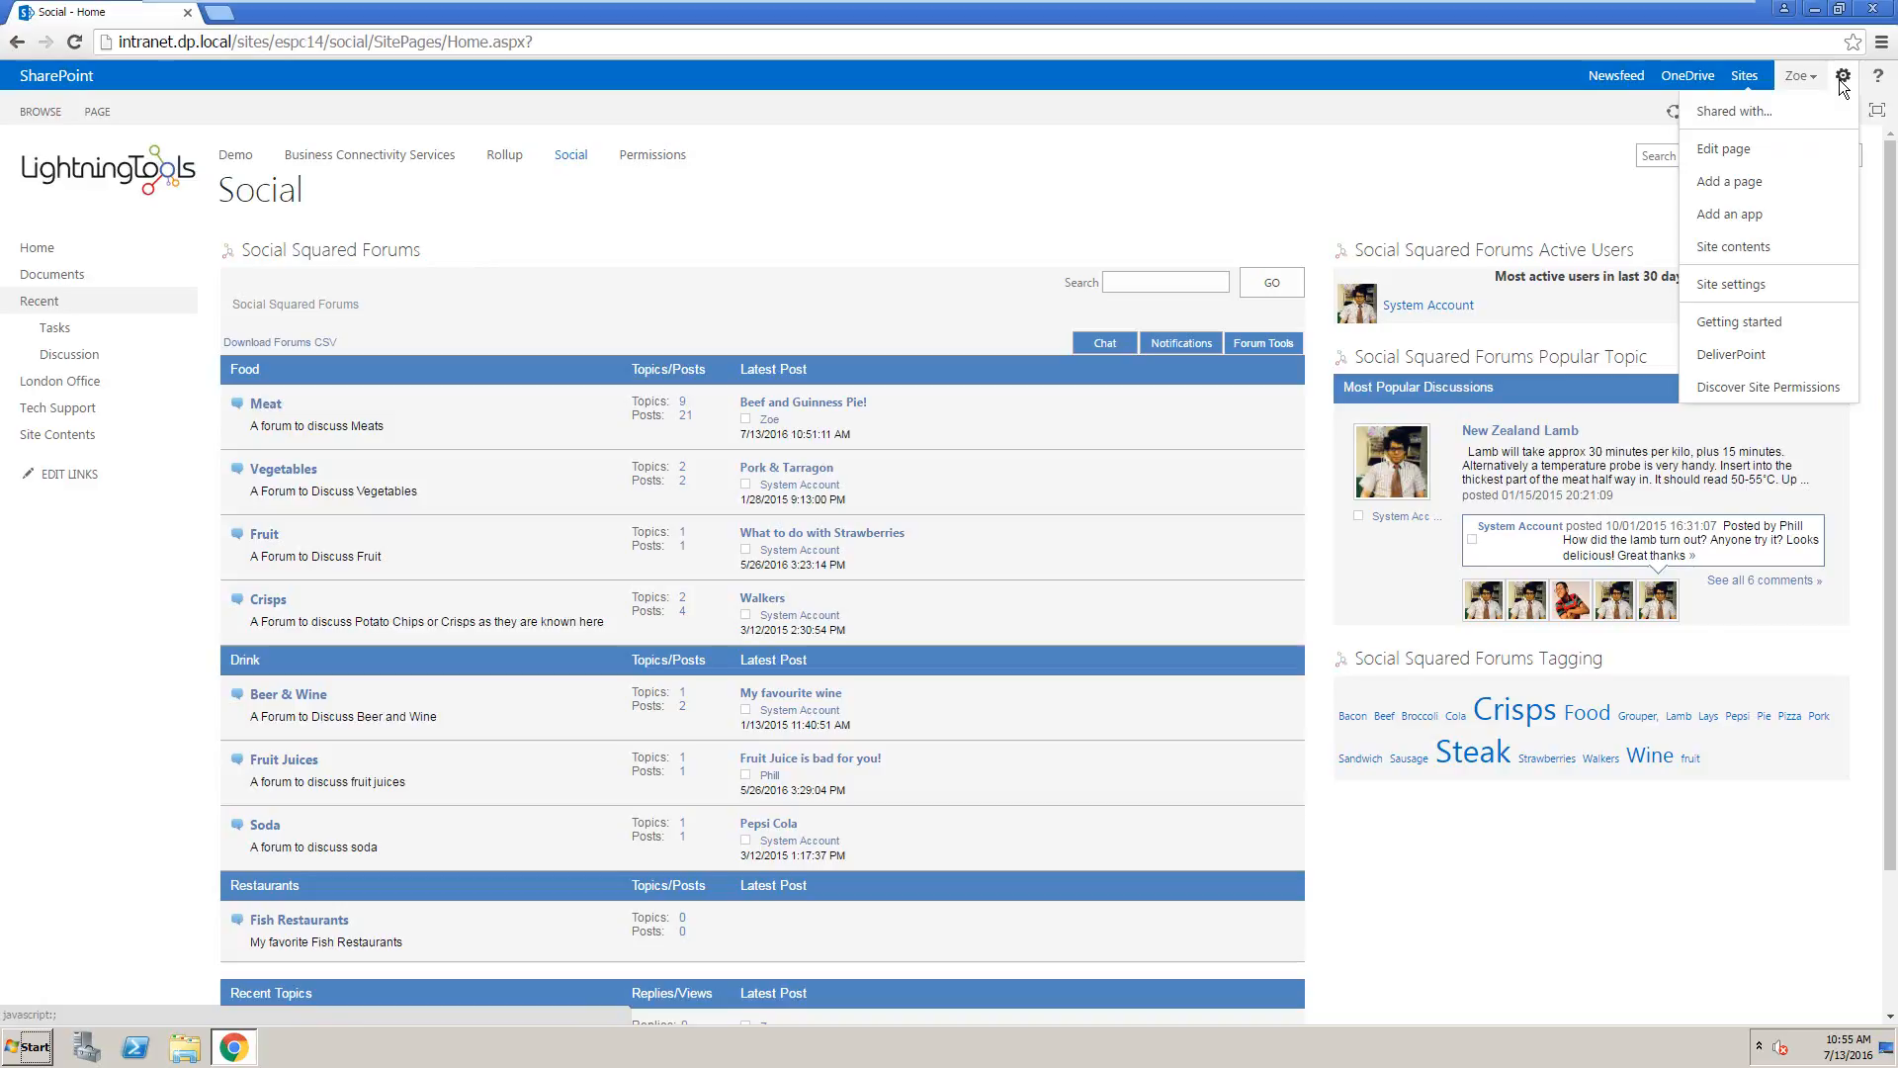
Open the site's Social Squared forum groups settings and add a forum group named Desserts.
{"action": "left_click", "coordinate": [1767, 300]}
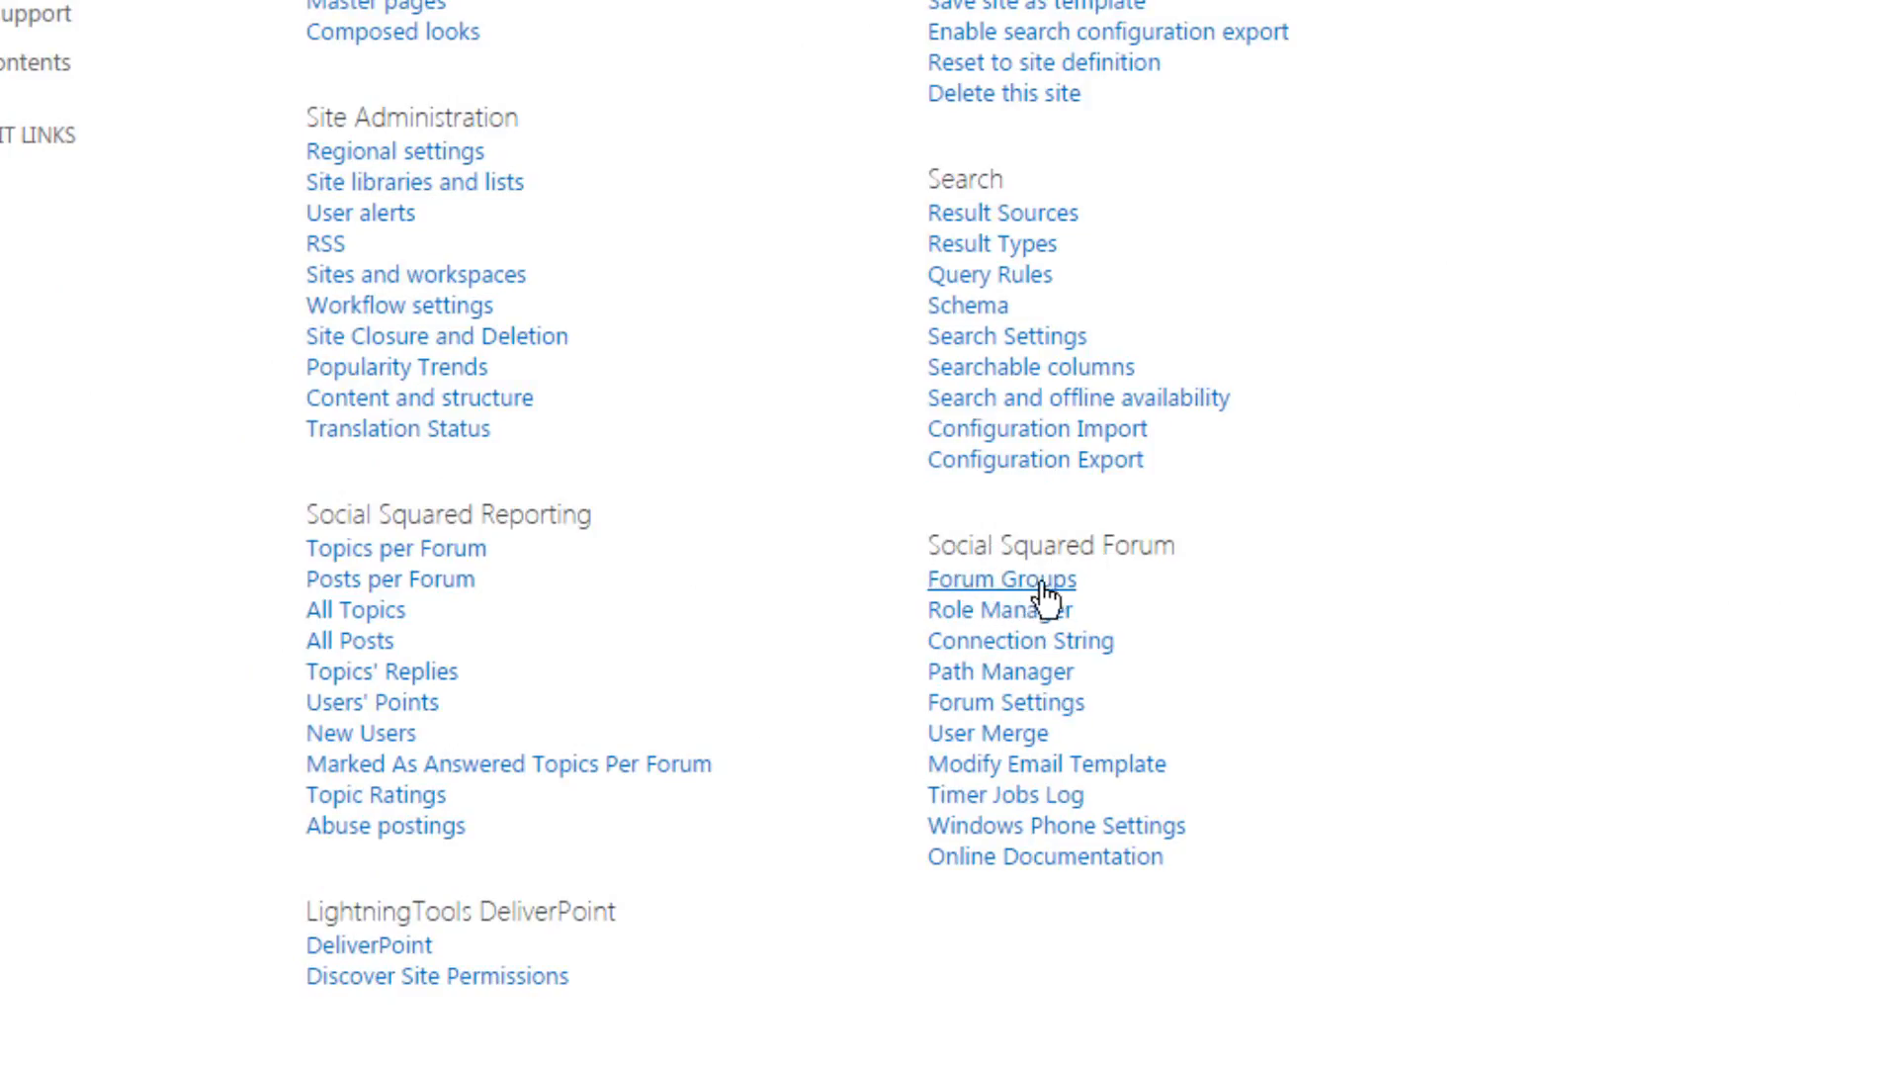
{"action": "left_click", "coordinate": [1043, 591]}
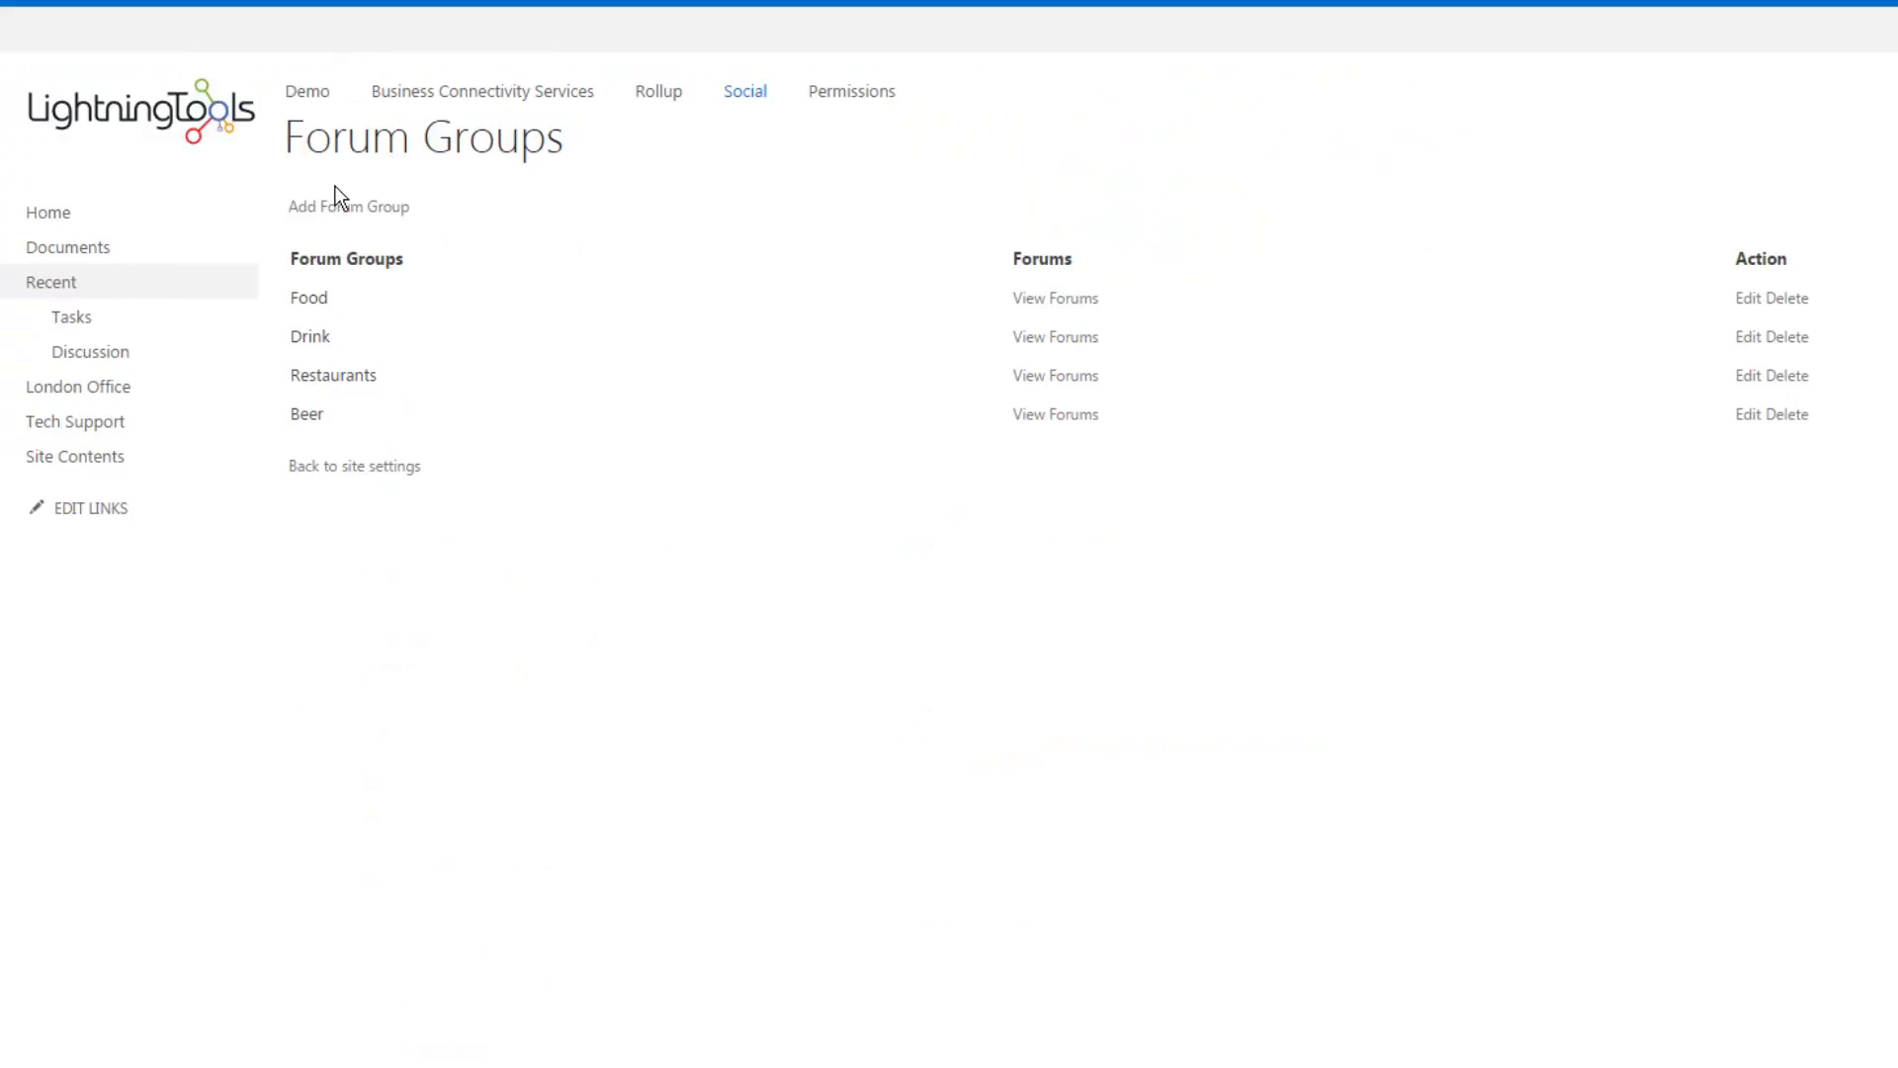
{"action": "left_click", "coordinate": [342, 212]}
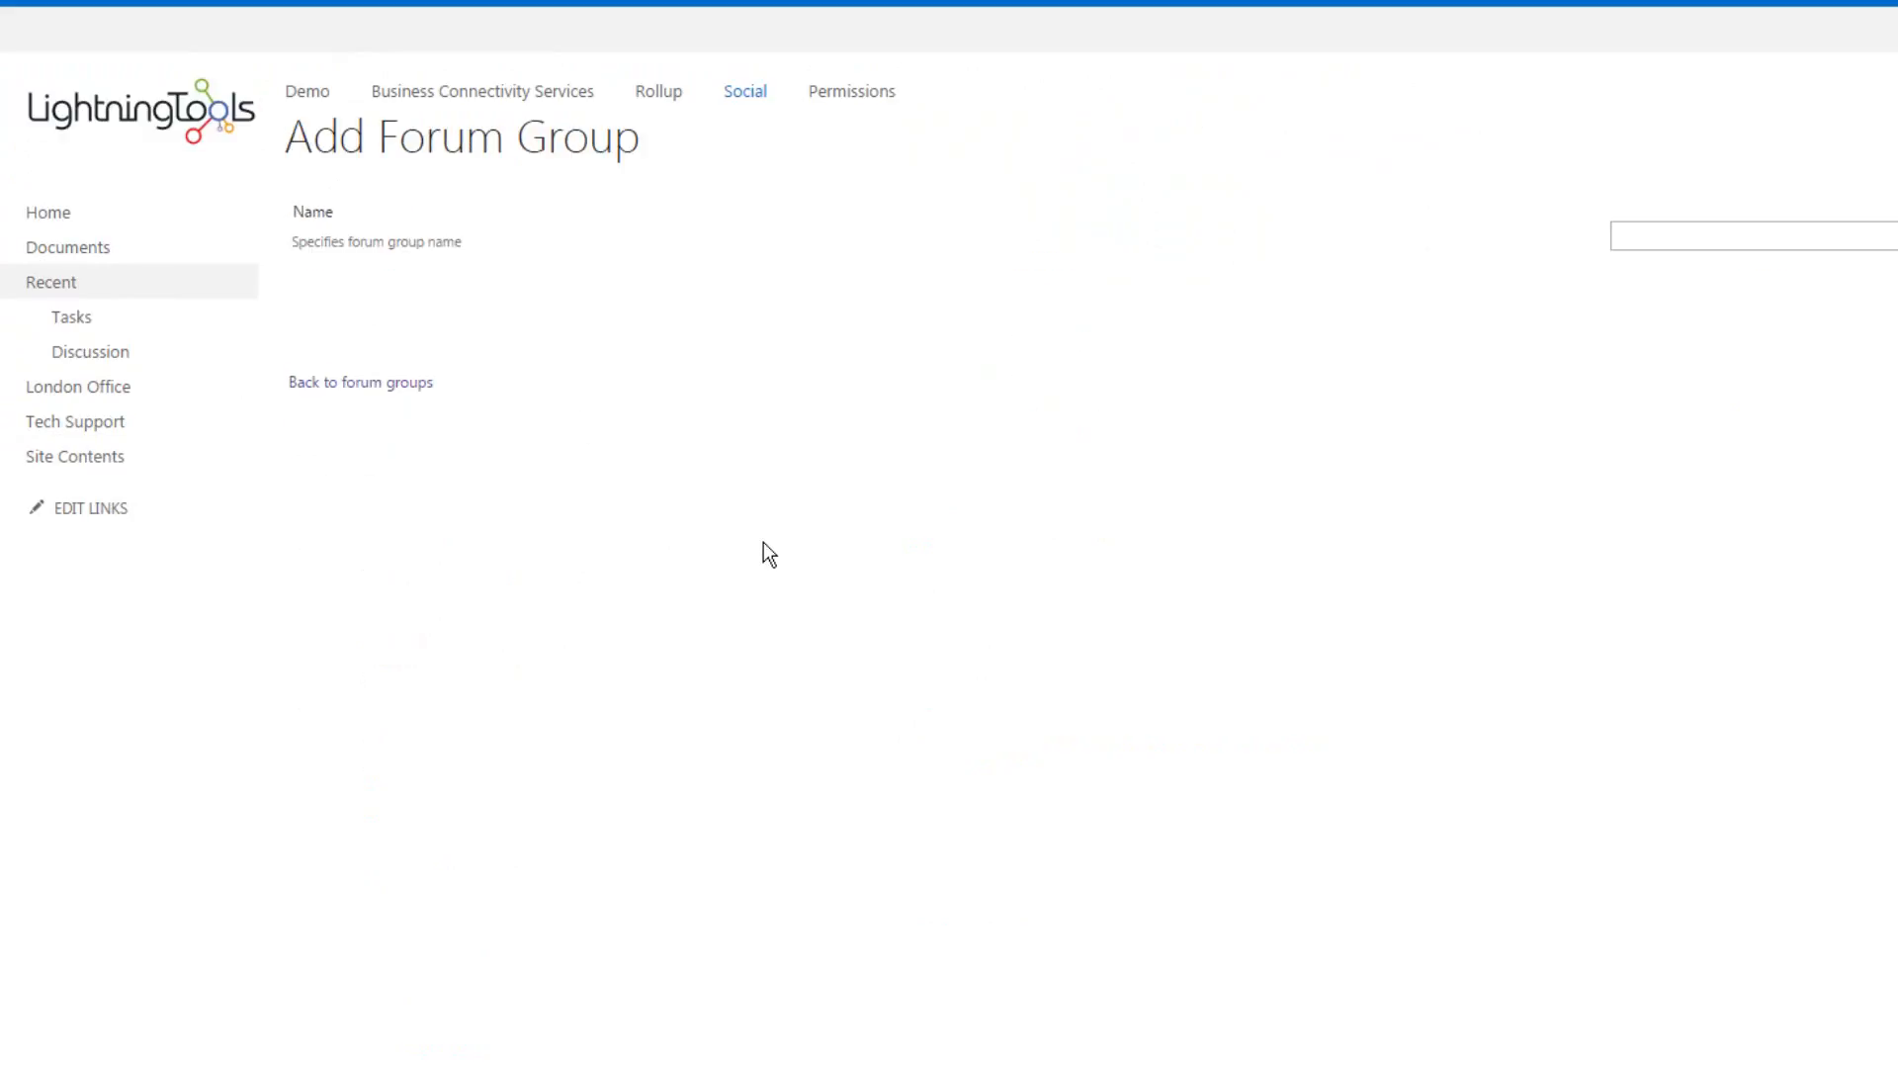
{"action": "left_click", "coordinate": [1653, 237]}
{"action": "type", "text": "Desserts"}
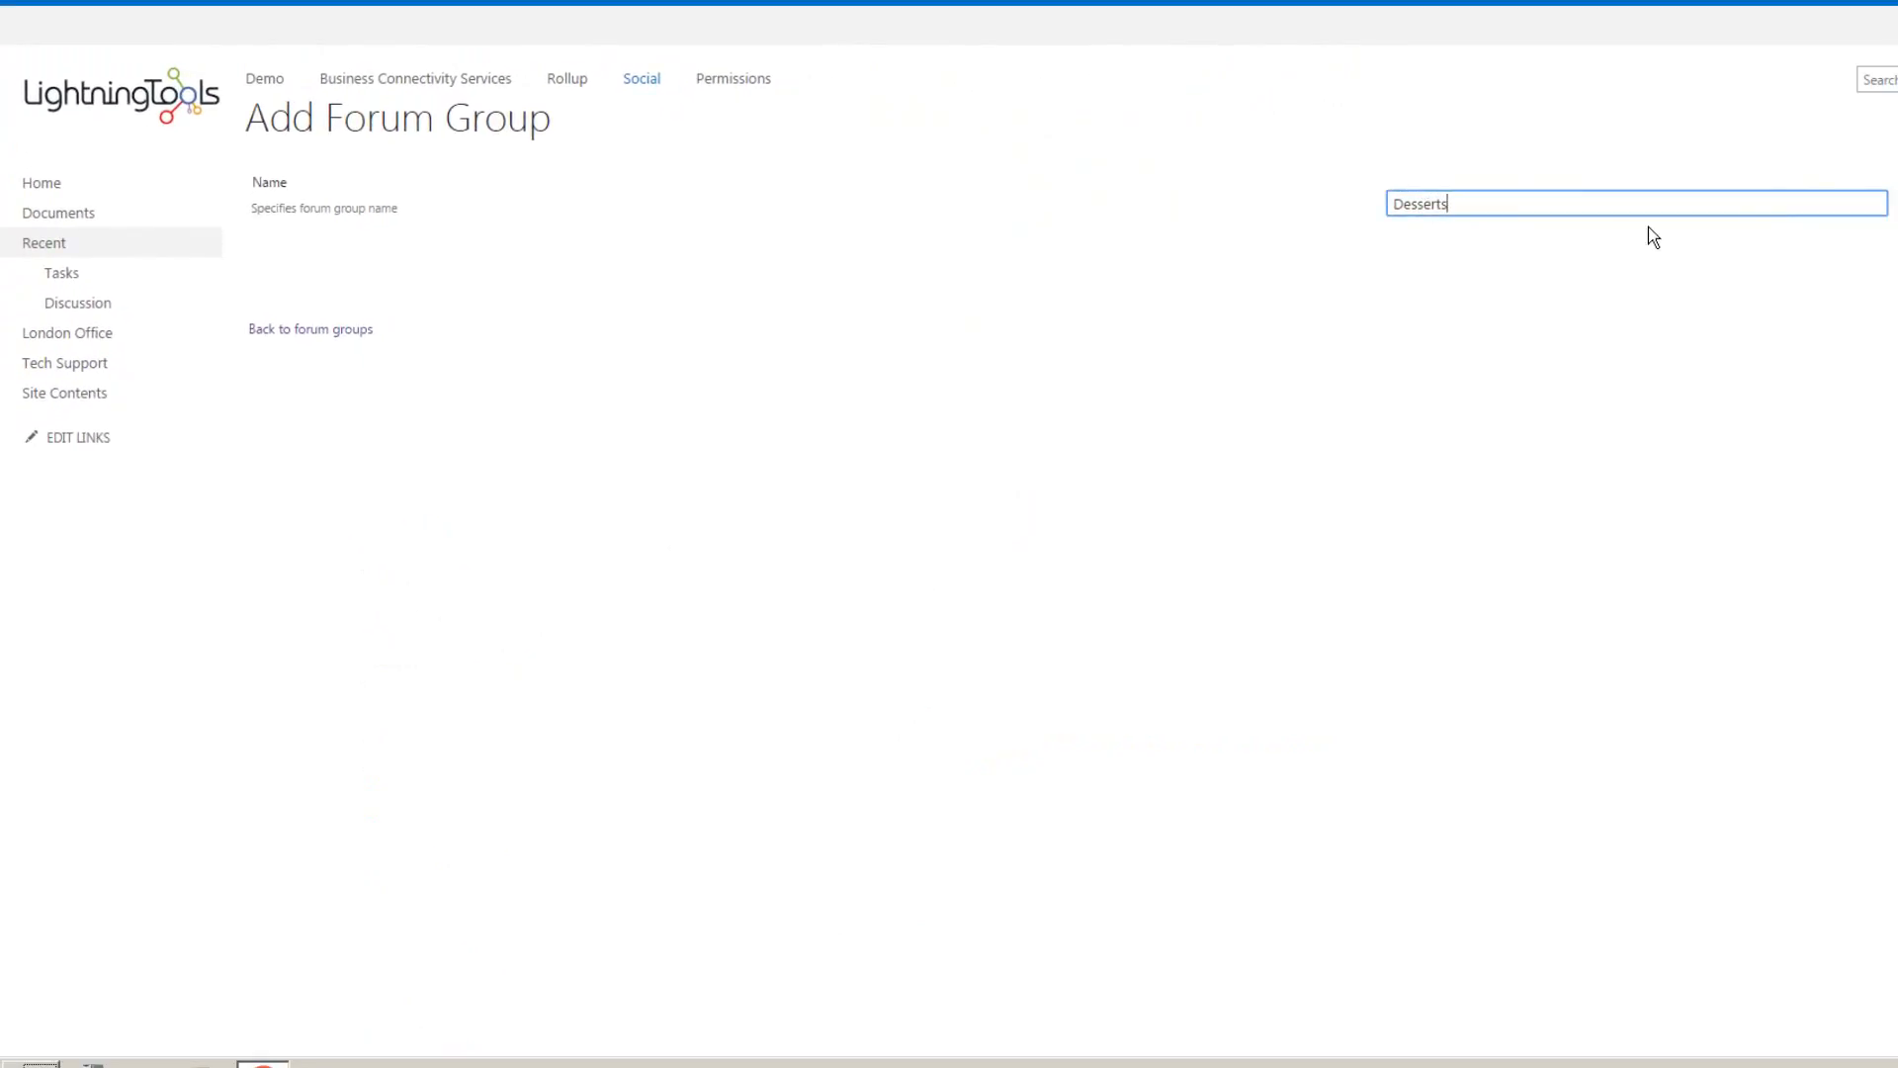
{"action": "key", "text": "Return"}
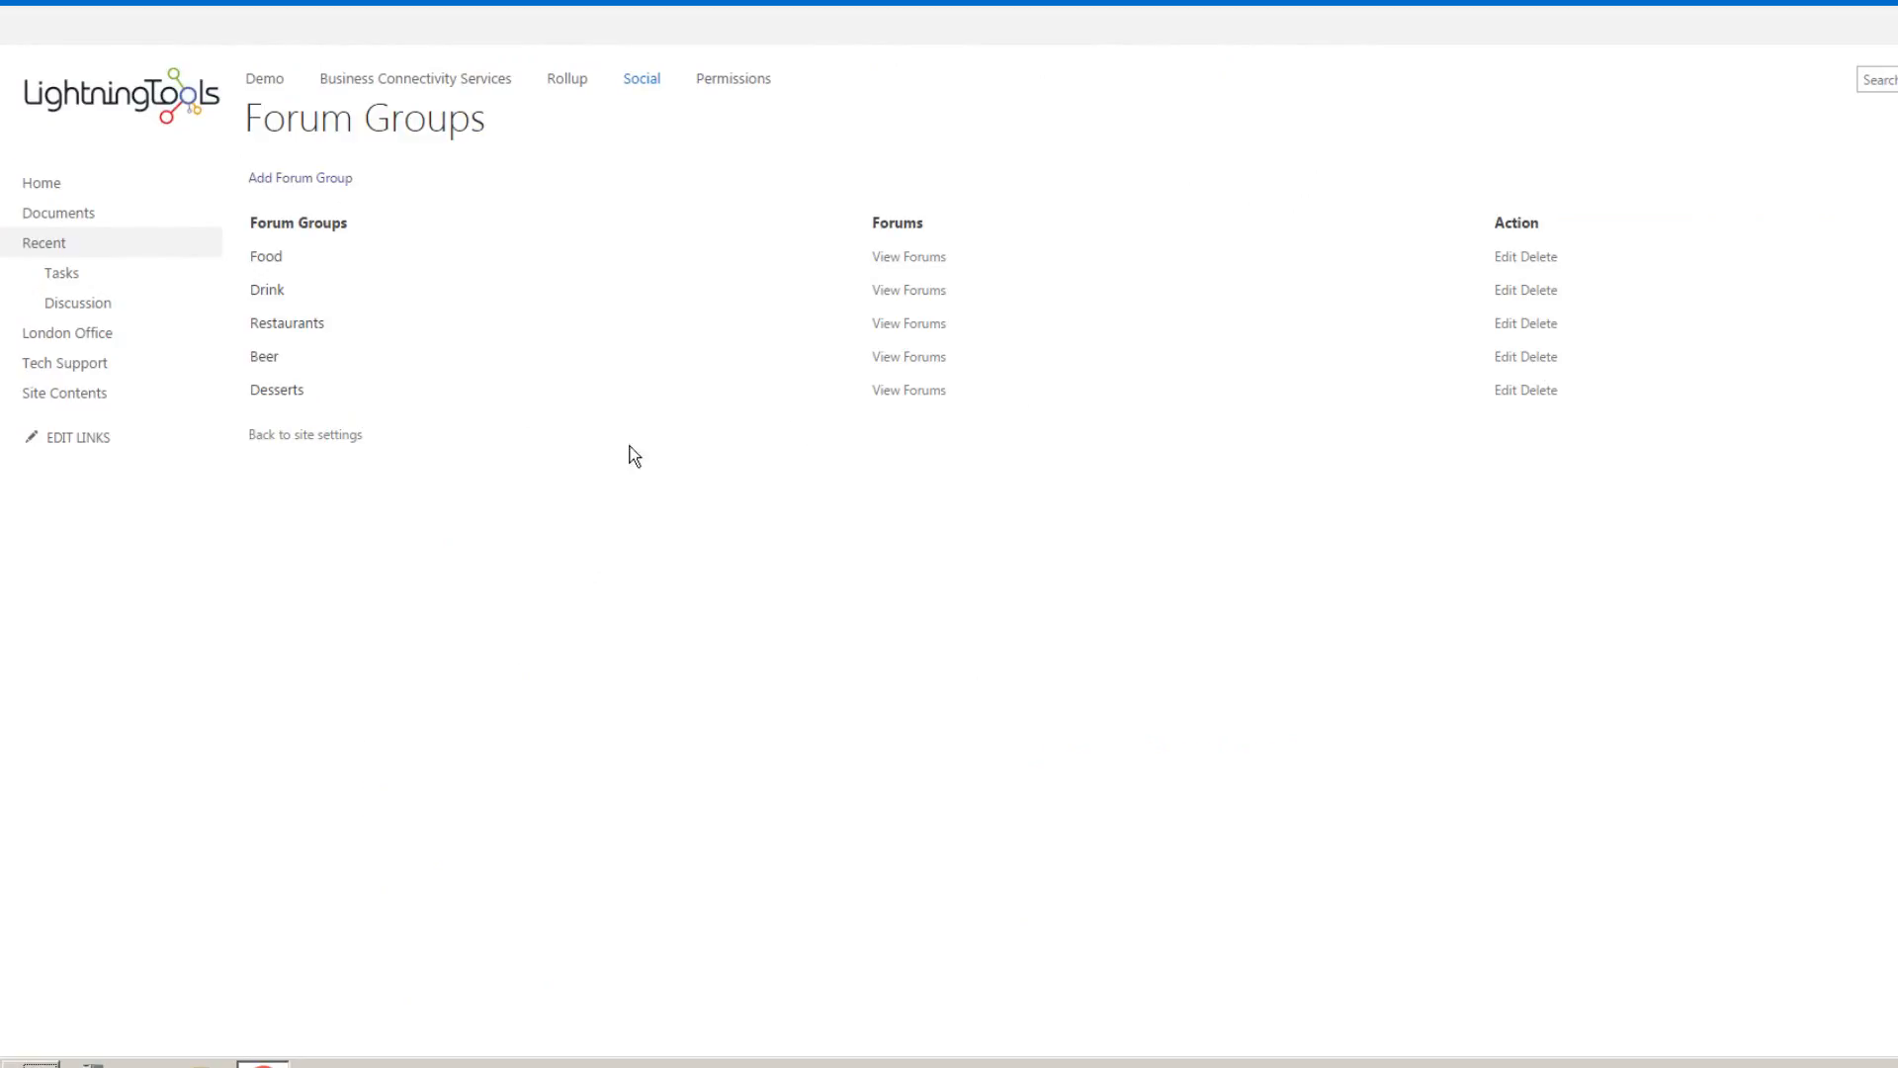
Edit the Desserts forum group and save the moderator's user account under its Moderate Posts permission.
{"action": "left_click", "coordinate": [1506, 391]}
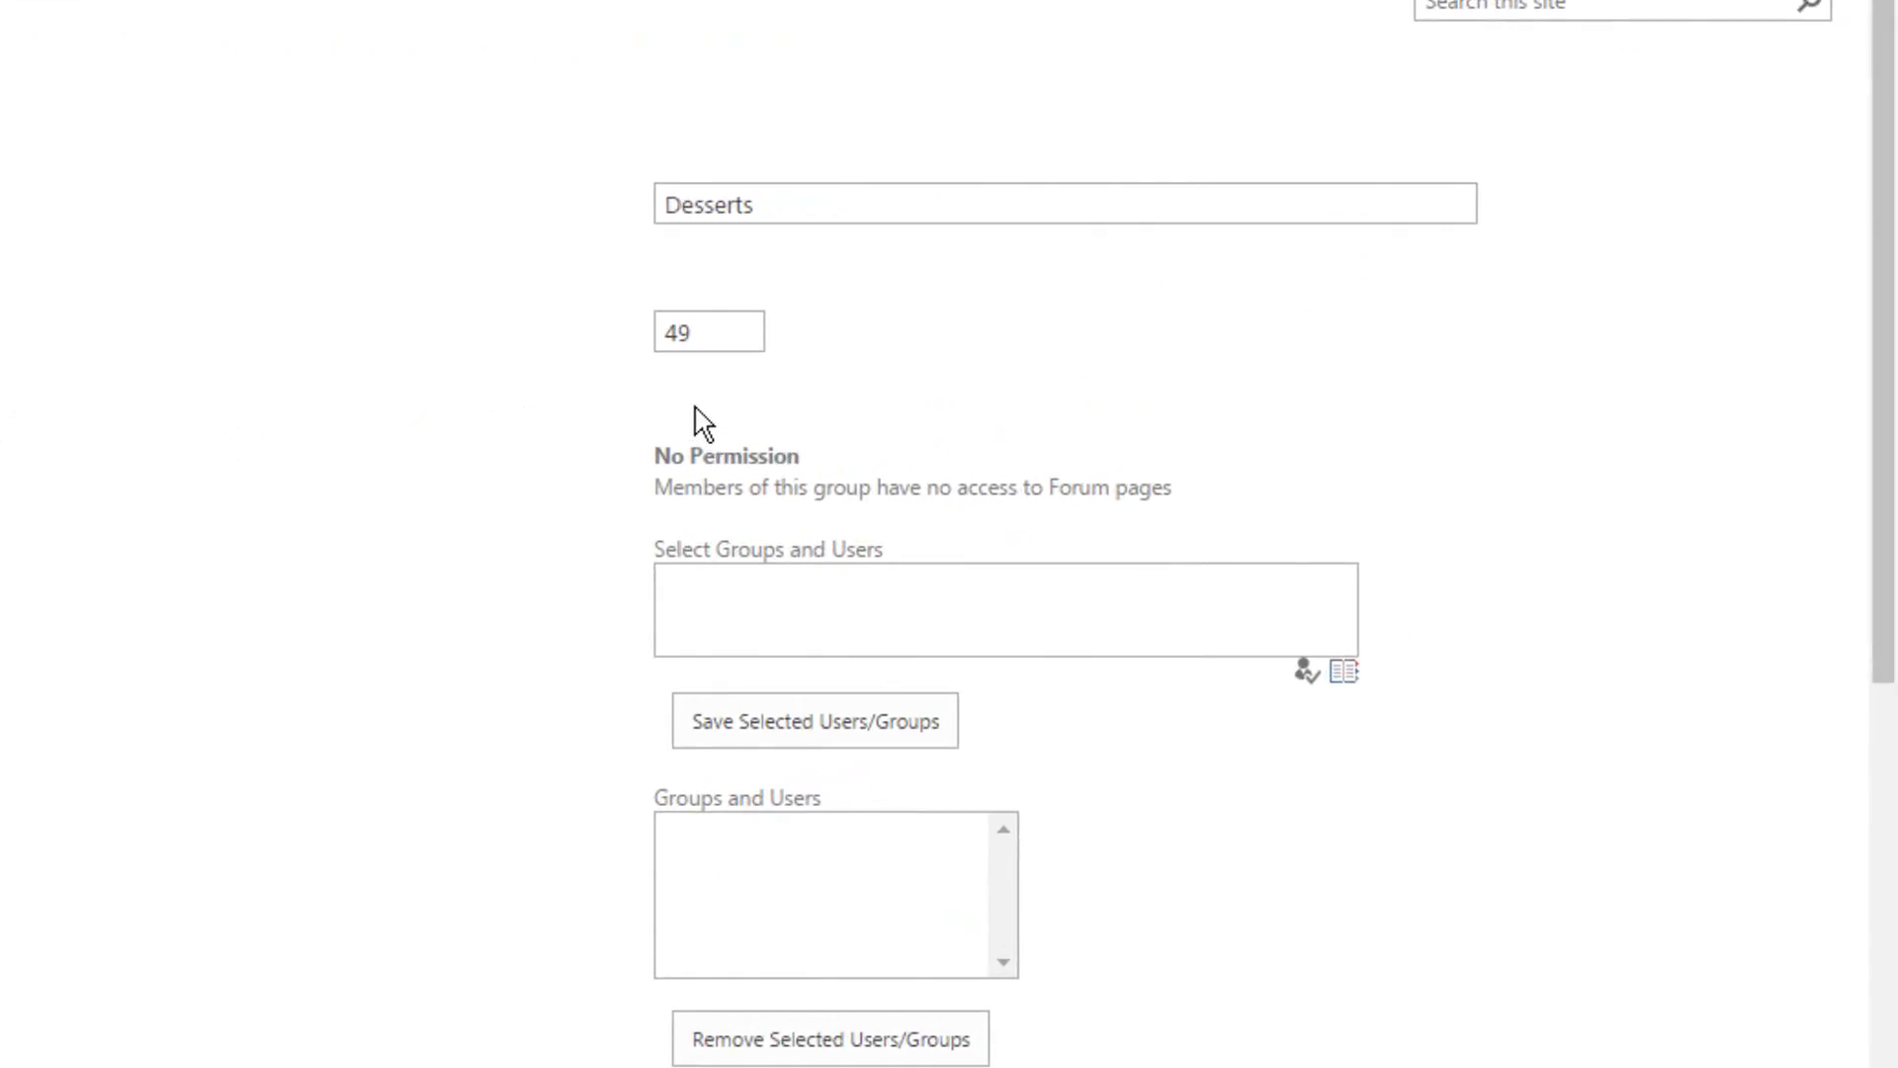
{"action": "left_click", "coordinate": [680, 339]}
{"action": "scroll", "coordinate": [1102, 606], "scroll_direction": "down", "scroll_amount": 7}
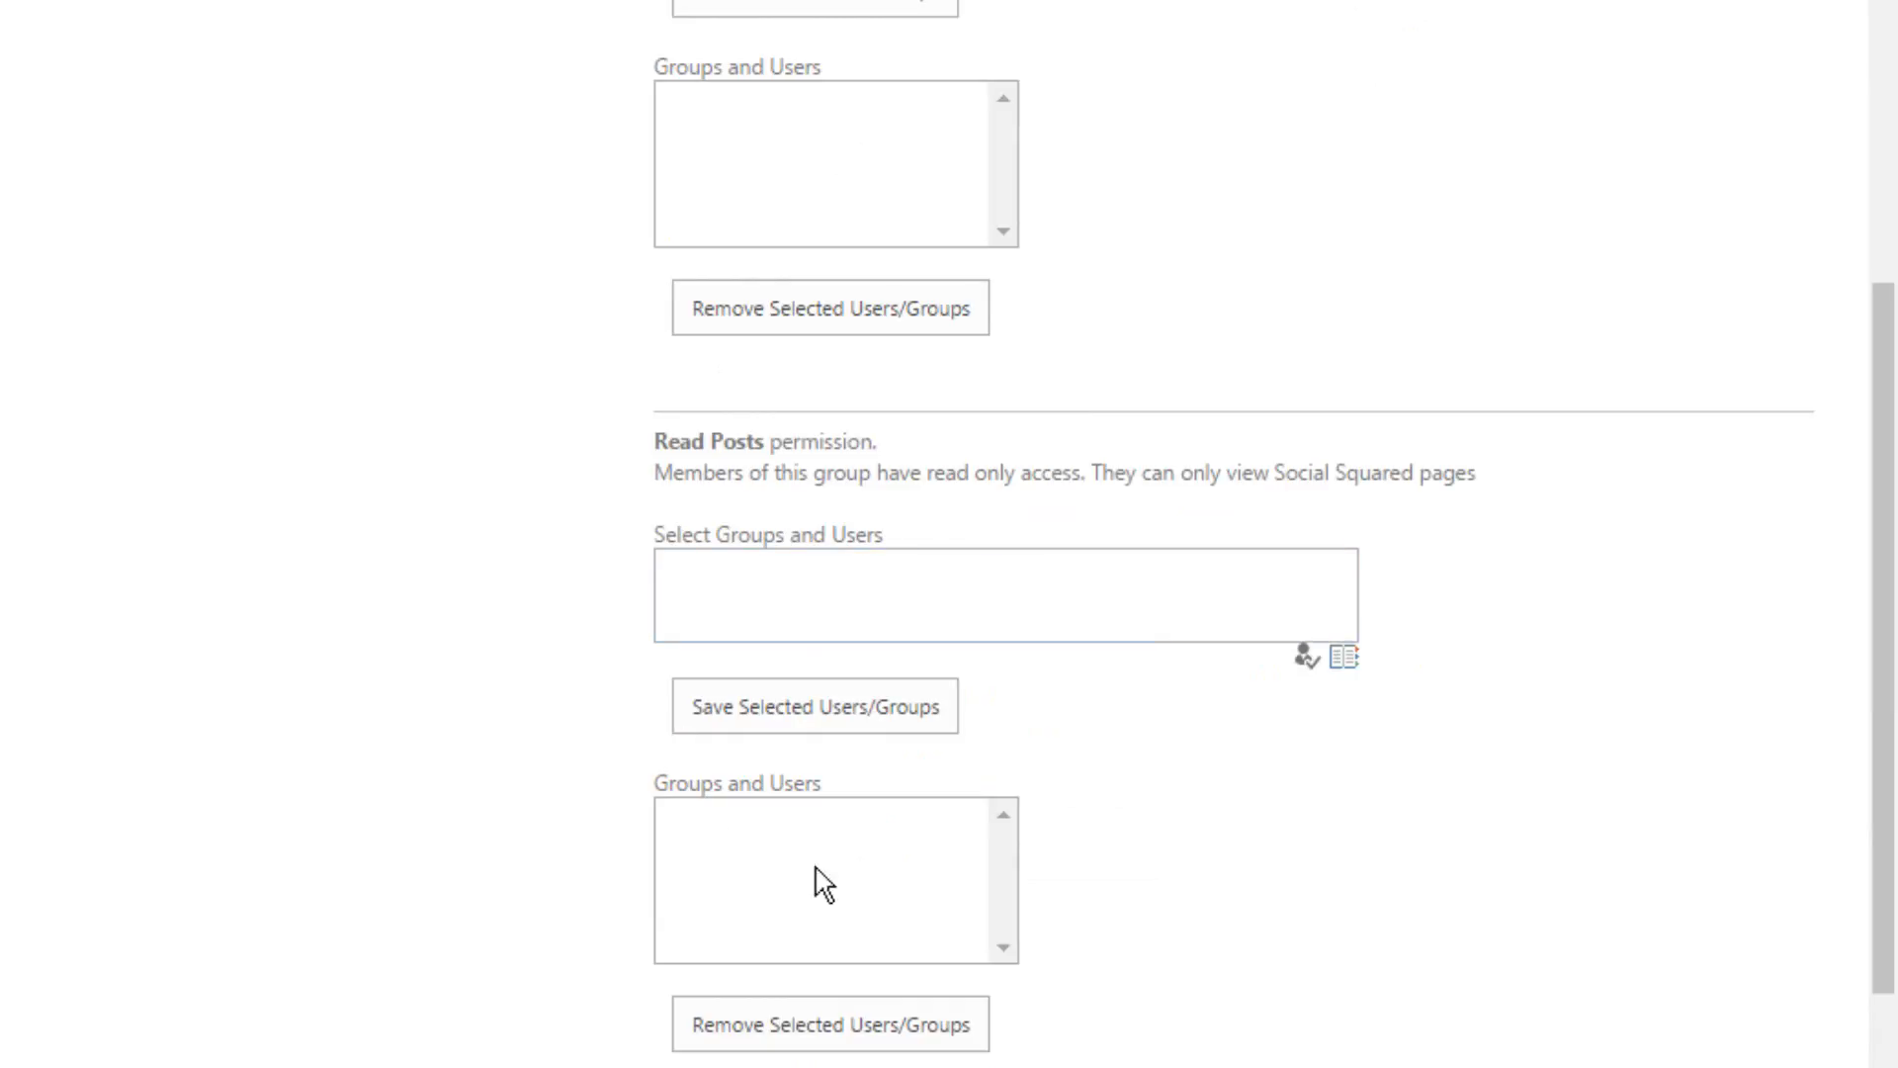
{"action": "scroll", "coordinate": [990, 993], "scroll_direction": "down", "scroll_amount": 10}
{"action": "scroll", "coordinate": [1234, 534], "scroll_direction": "up", "scroll_amount": 7}
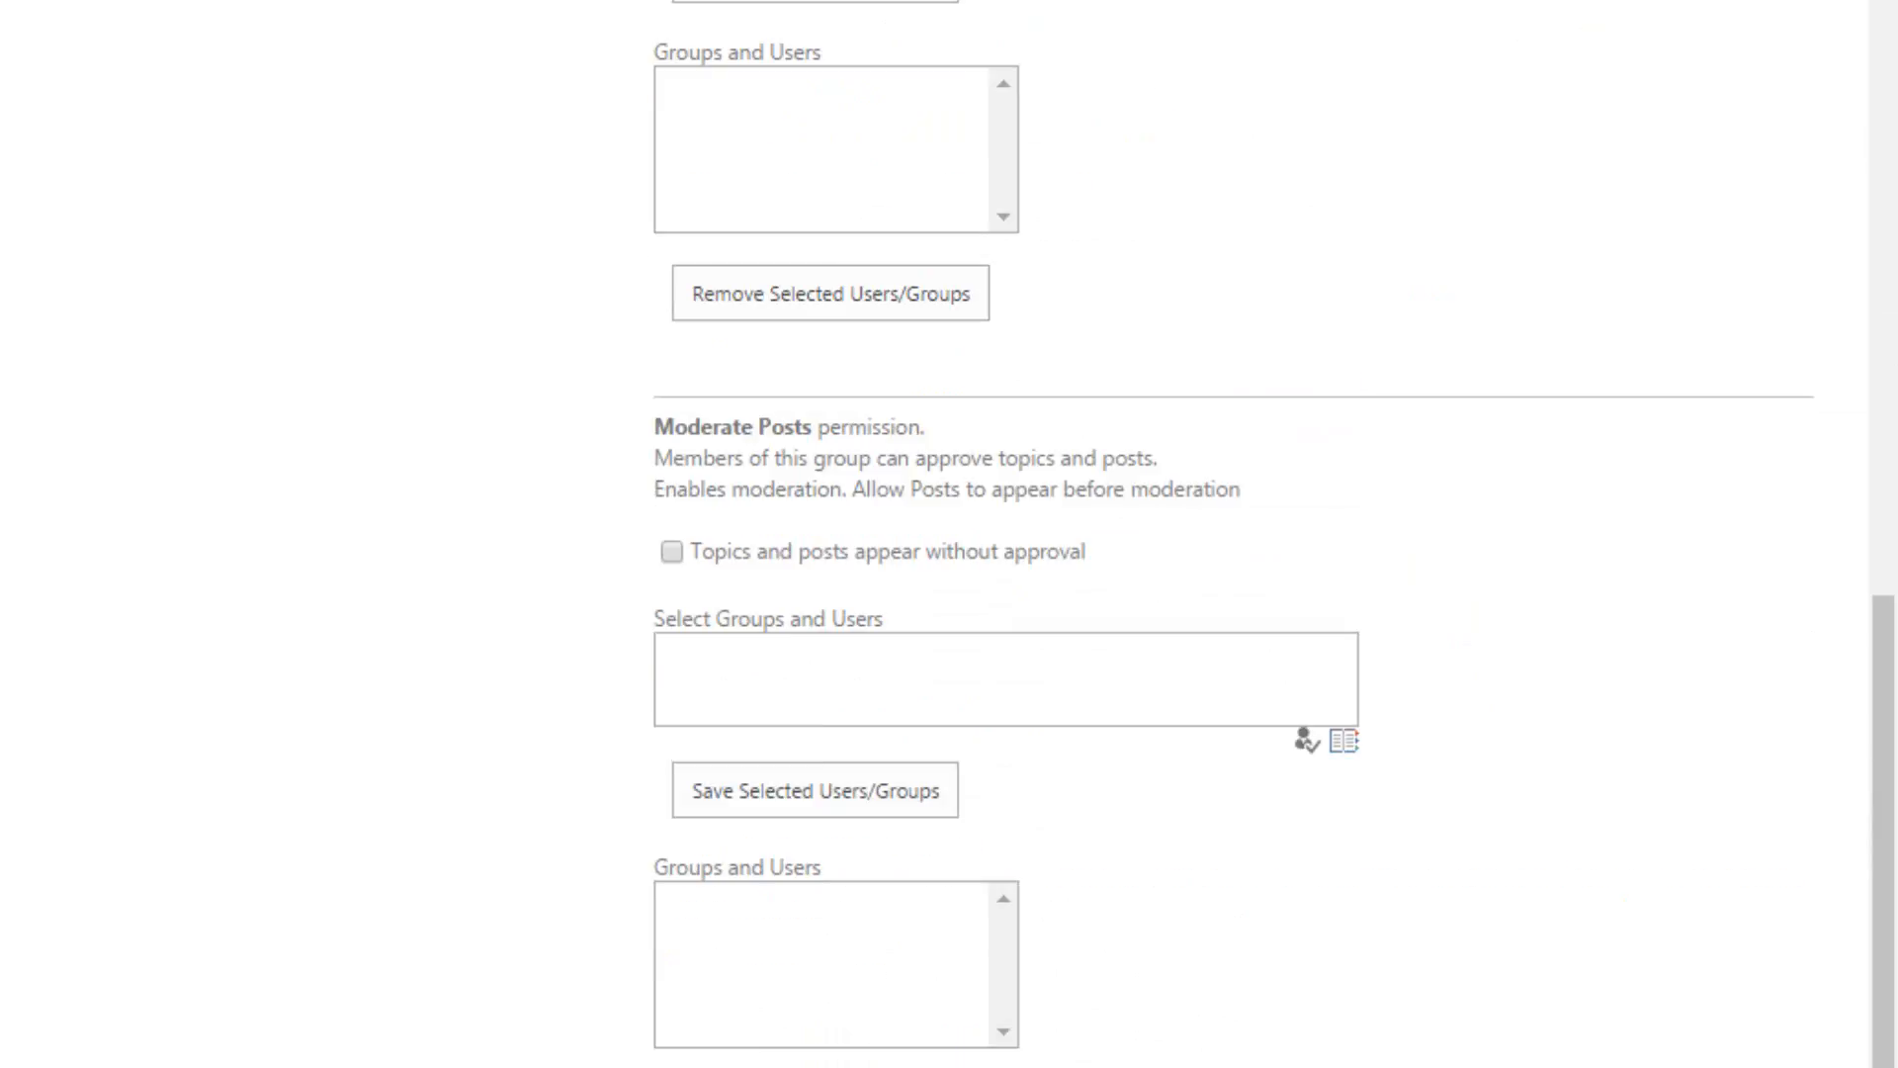
{"action": "left_click", "coordinate": [862, 887]}
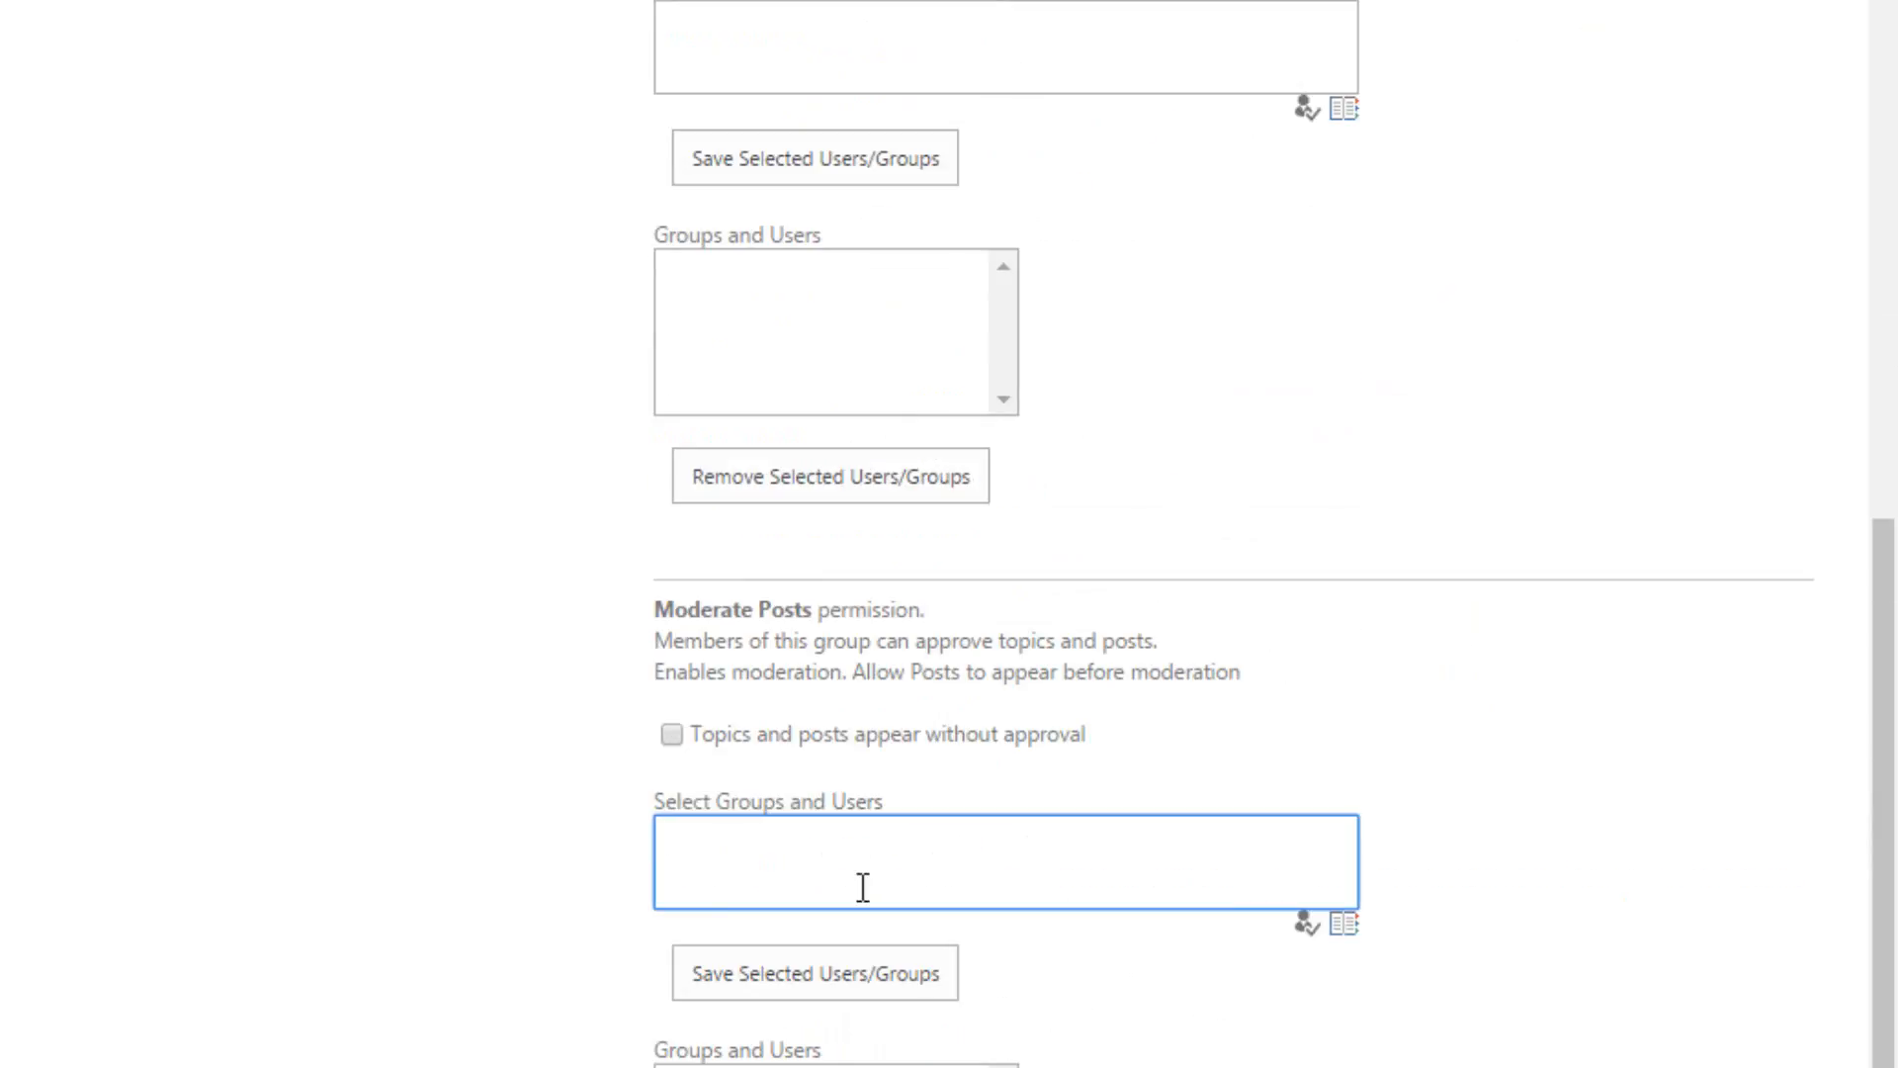
{"action": "type", "text": "dp\\zoe"}
{"action": "left_click", "coordinate": [1297, 937]}
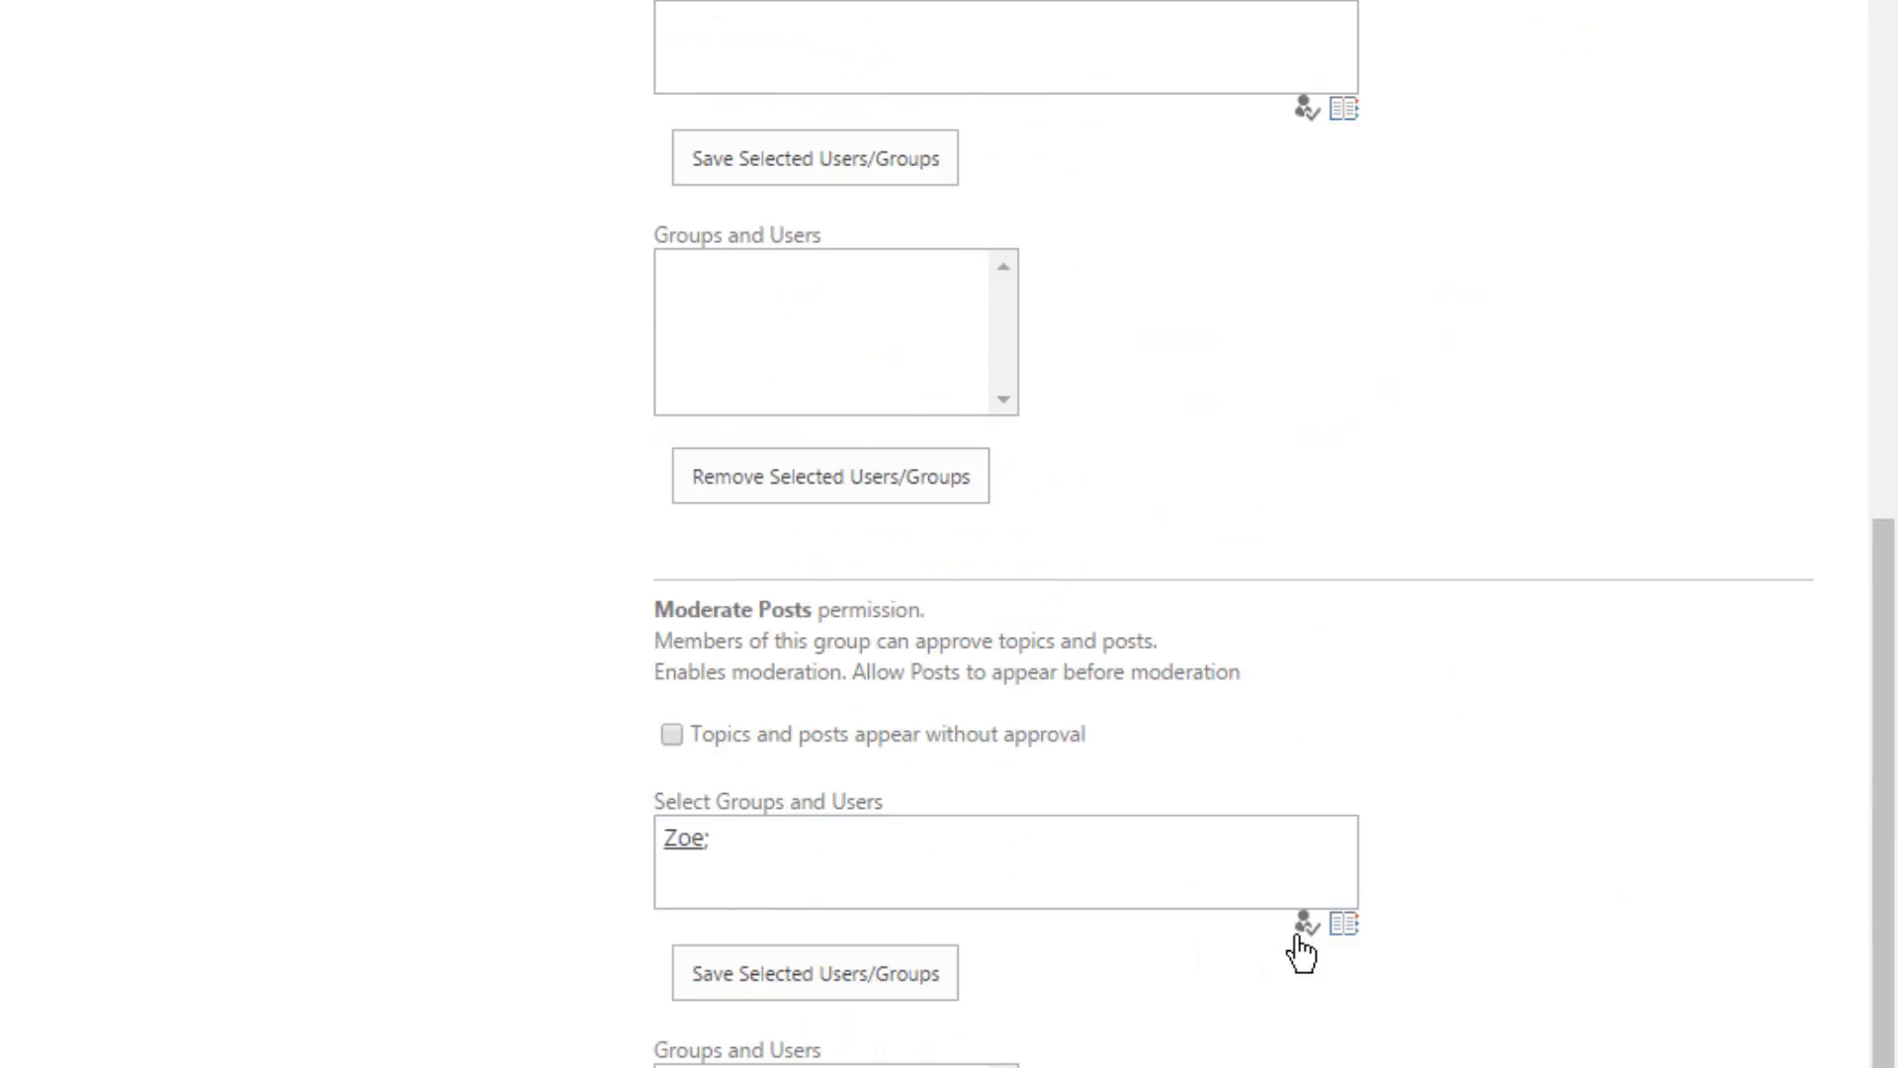
{"action": "left_click", "coordinate": [831, 984]}
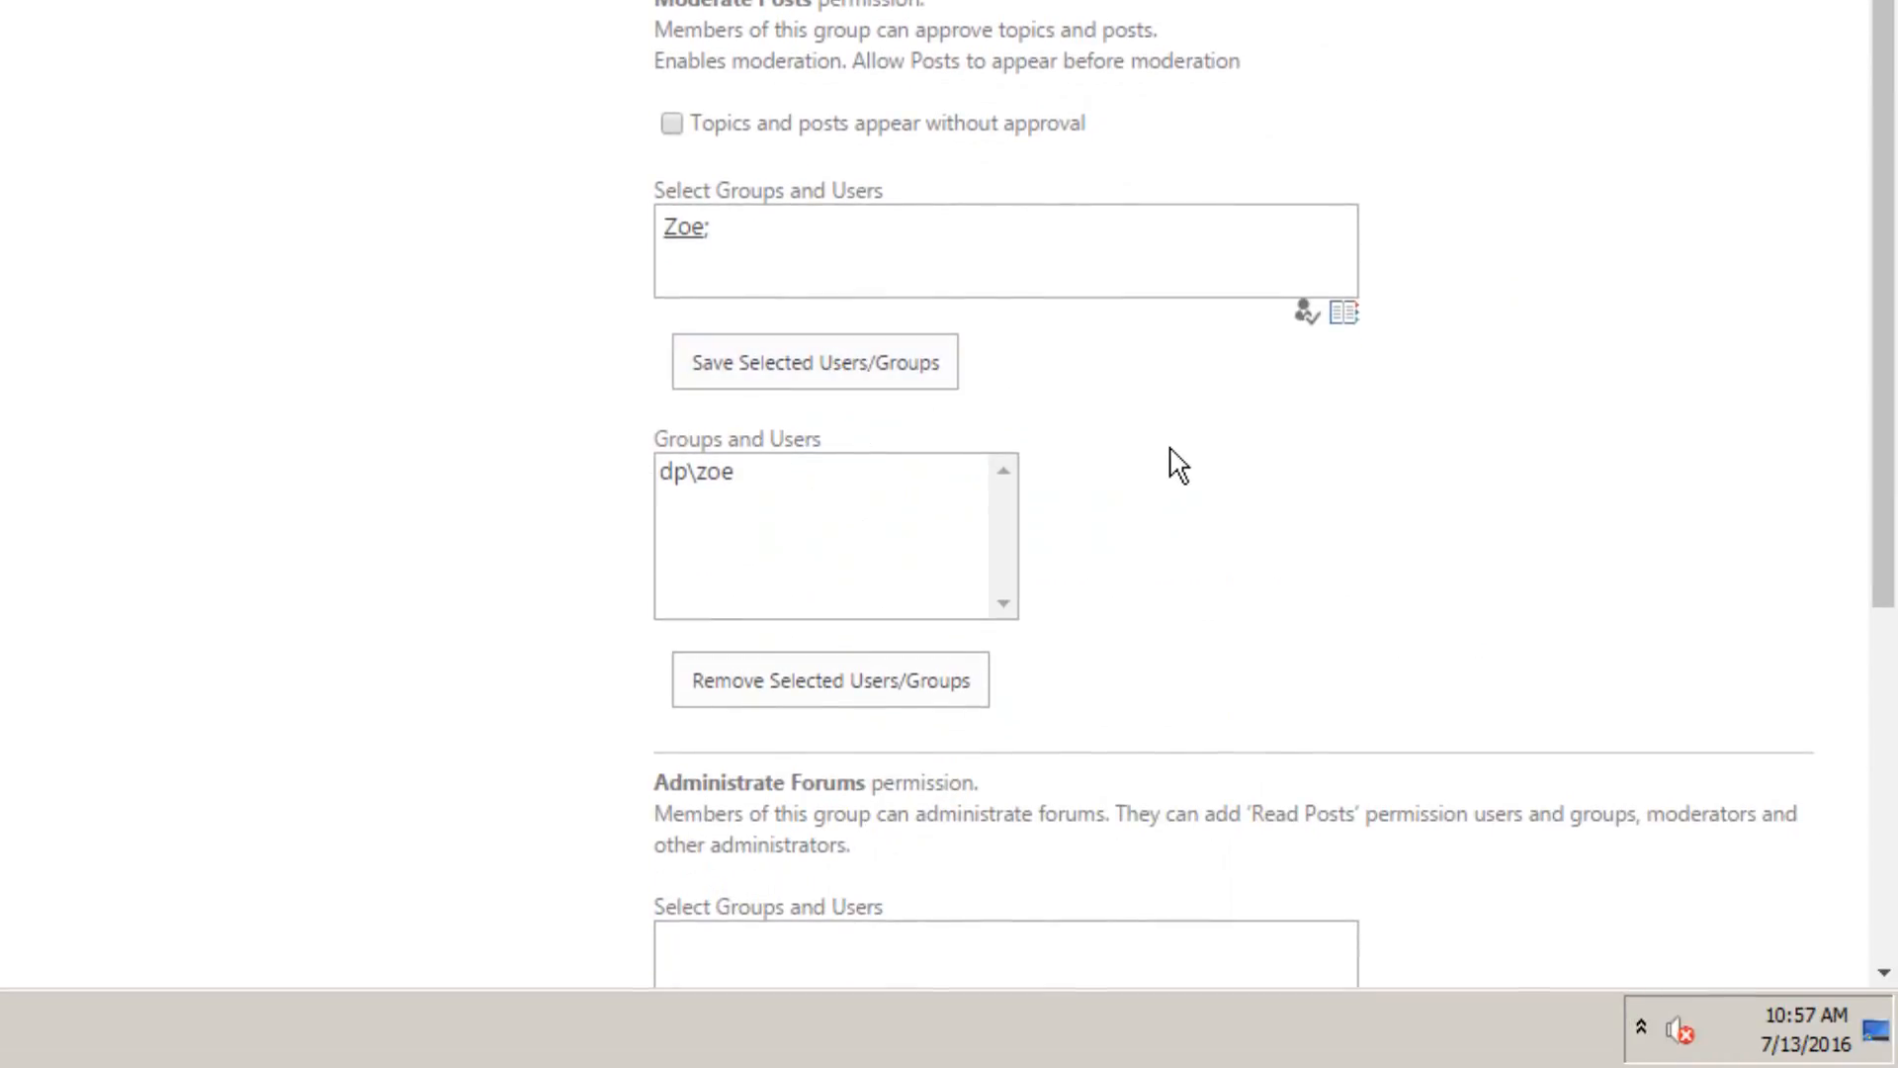
Propagate all permissions to the forums in the Desserts group and update the group.
{"action": "scroll", "coordinate": [1173, 461], "scroll_direction": "down", "scroll_amount": 5}
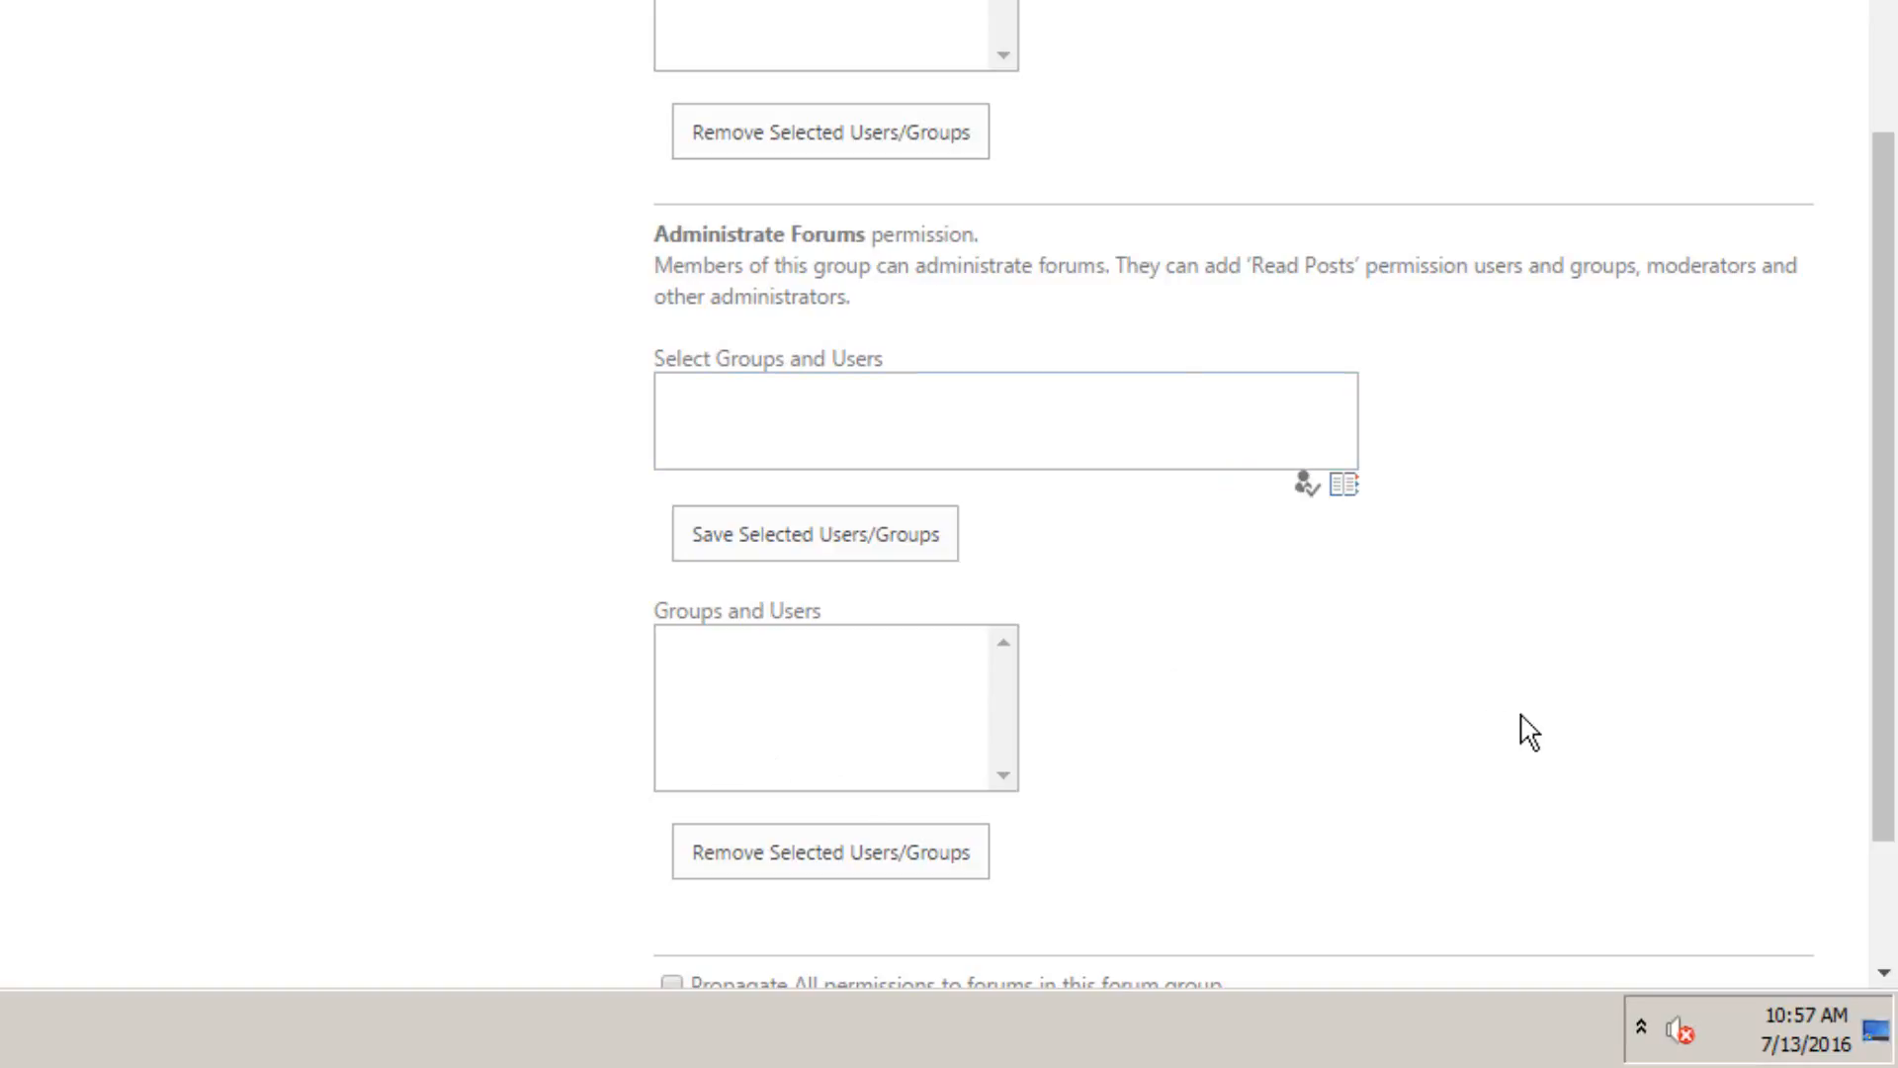
{"action": "scroll", "coordinate": [1530, 731], "scroll_direction": "down", "scroll_amount": 3}
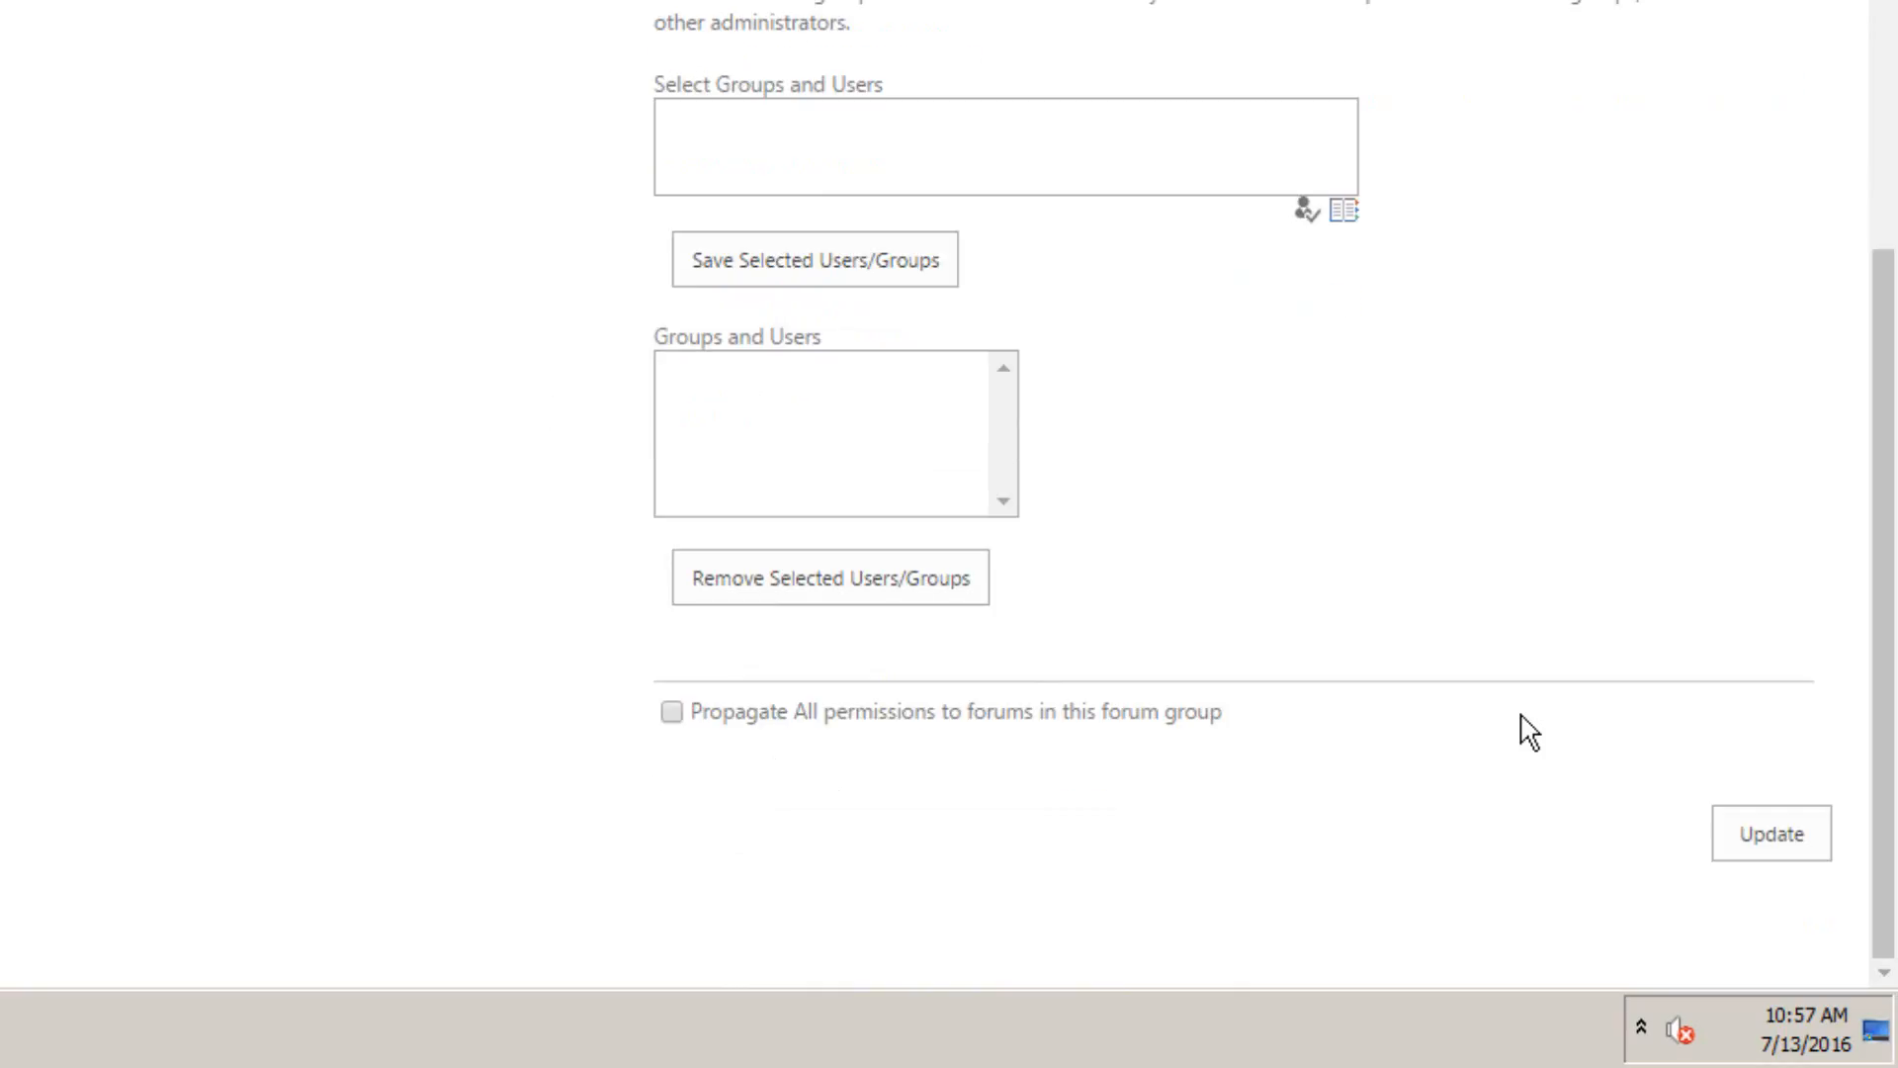
{"action": "left_click", "coordinate": [672, 714]}
{"action": "left_click", "coordinate": [1780, 833]}
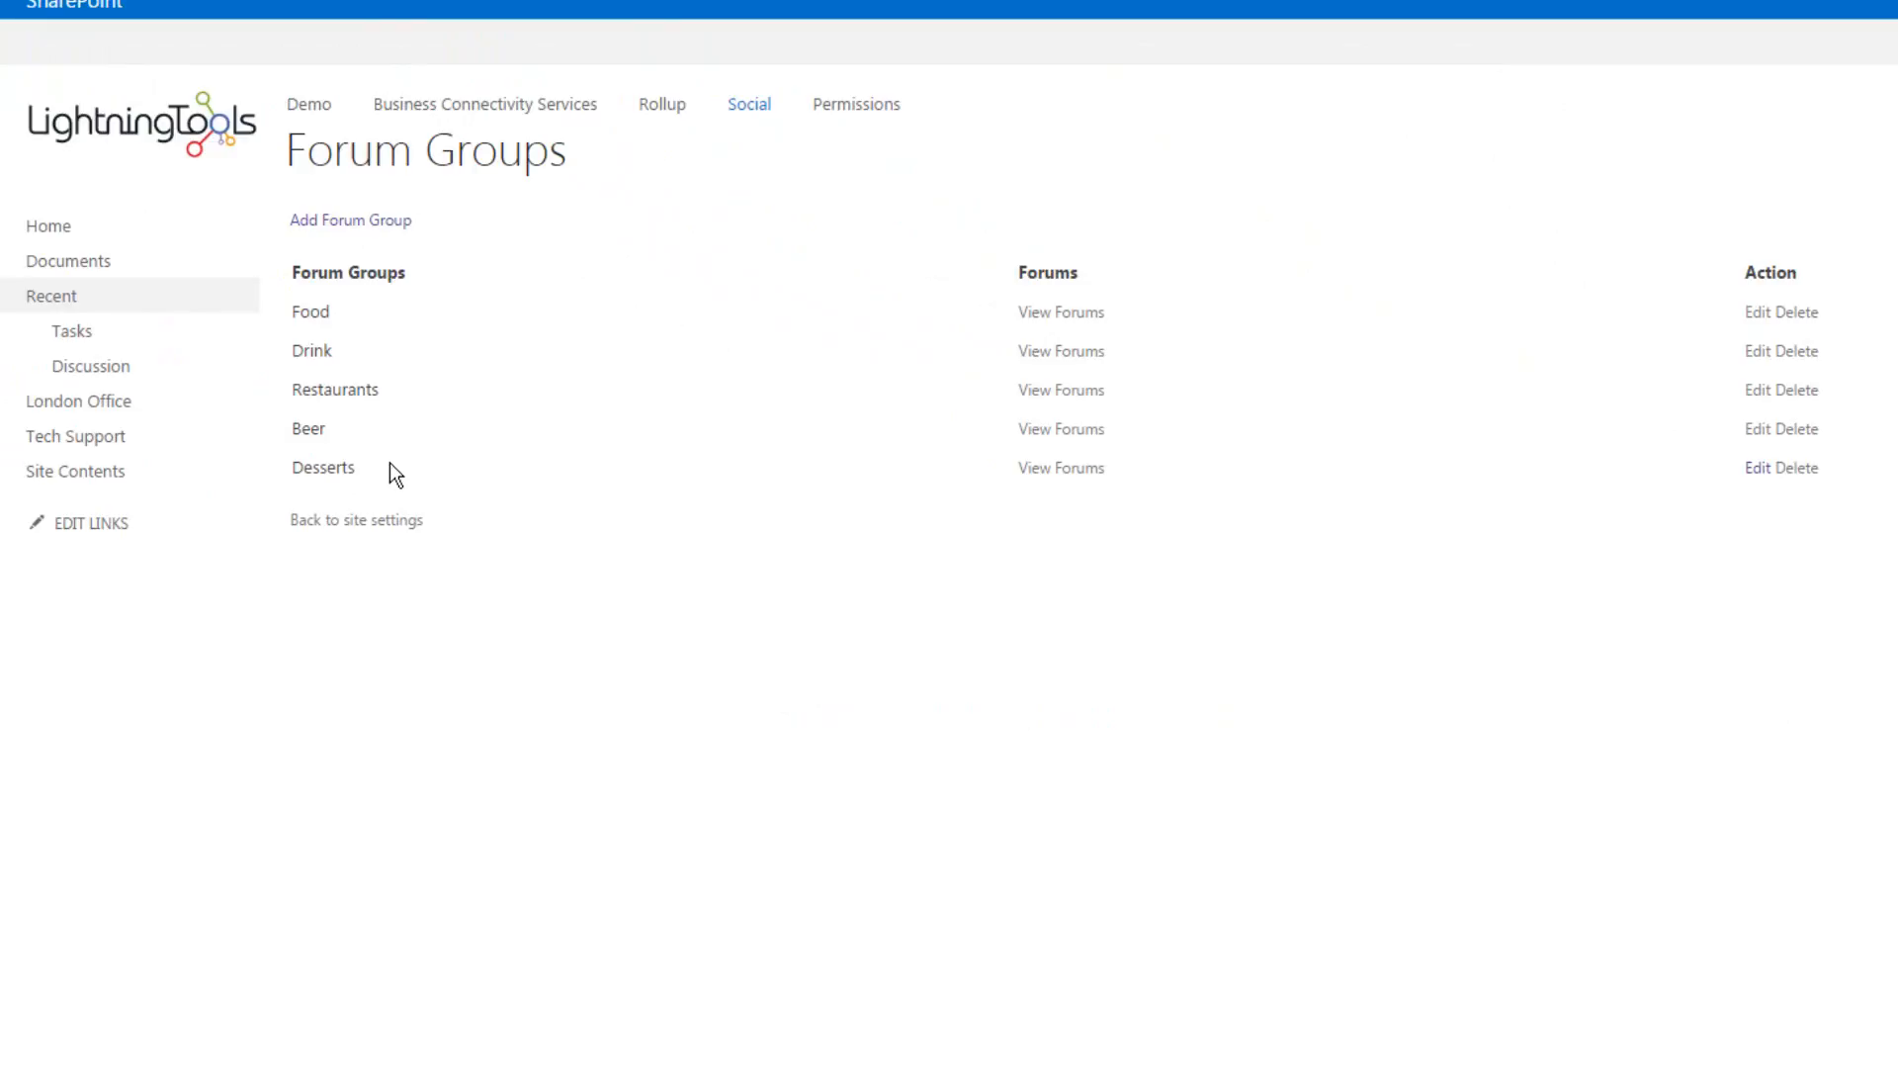
Add a forum named "Favourite Desserts" to the Desserts group with the description "Talk about your Favourite Desserts".
{"action": "left_click", "coordinate": [1079, 474]}
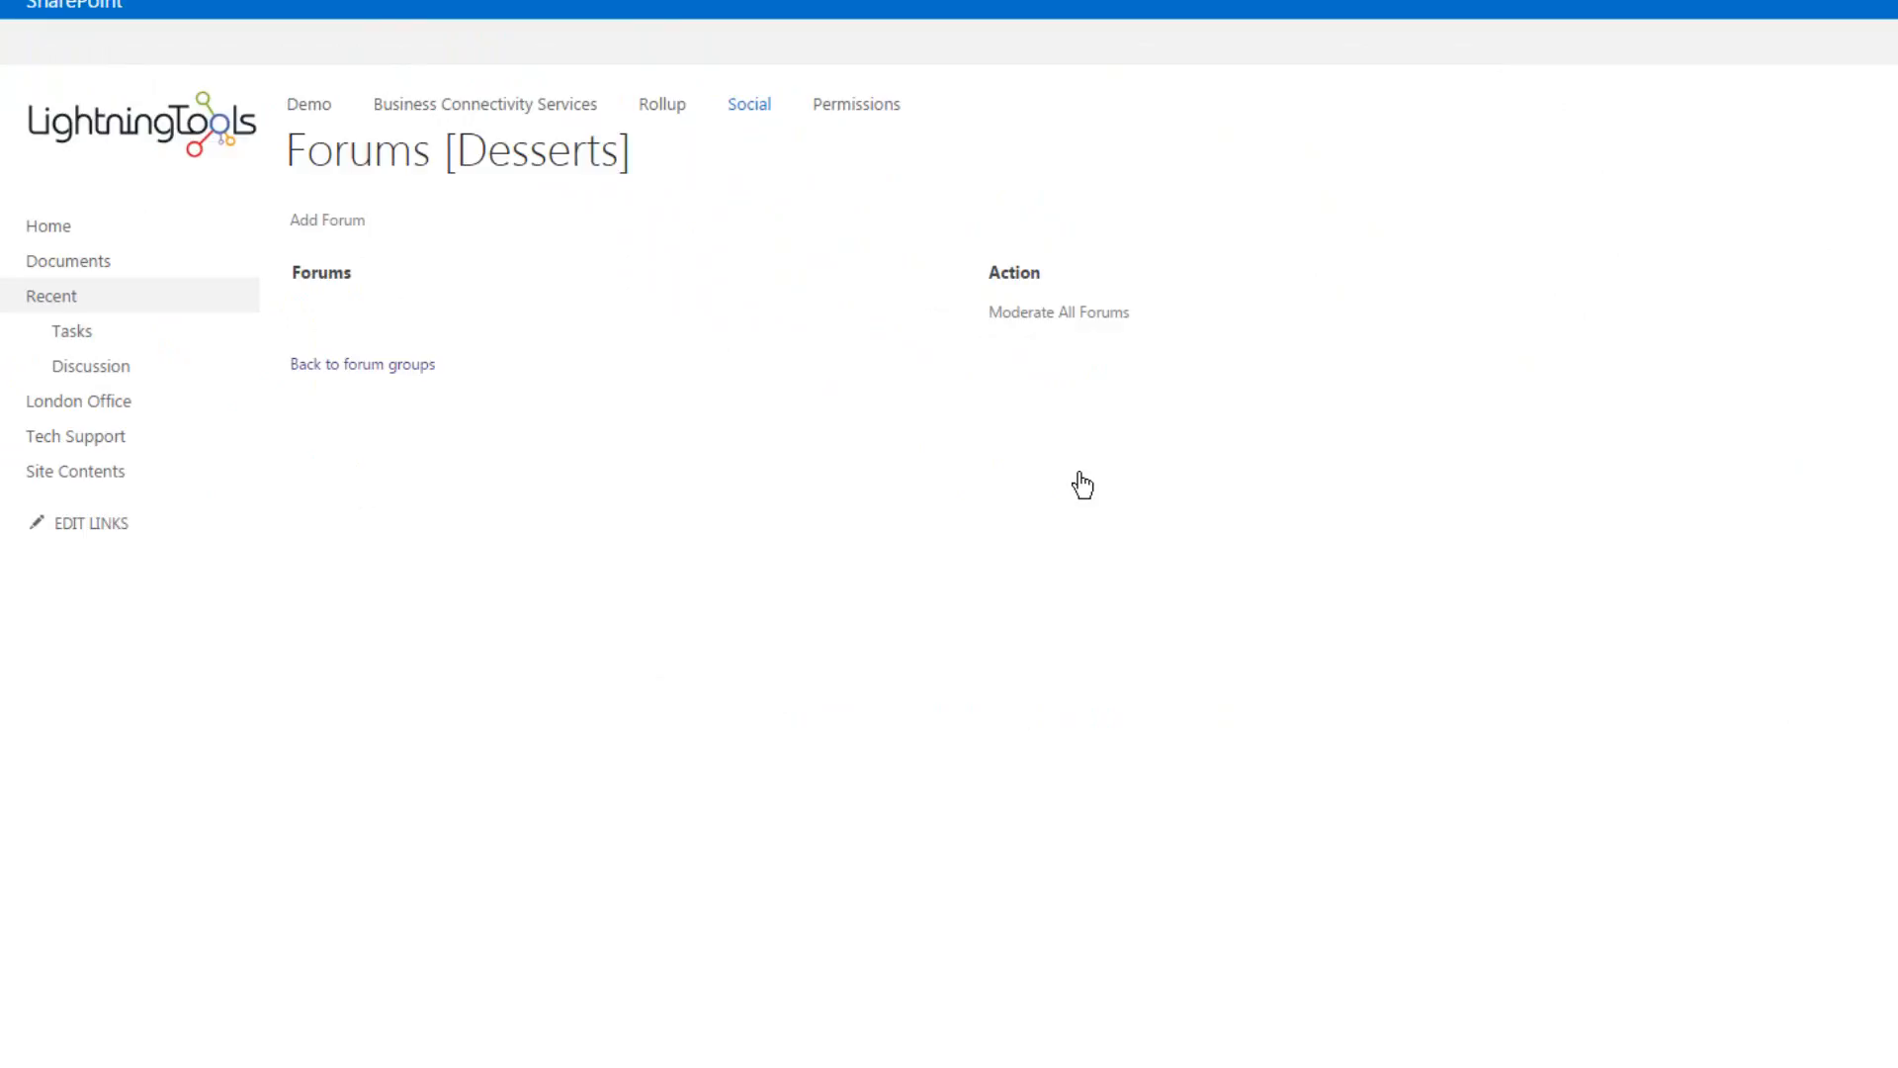
{"action": "left_click", "coordinate": [336, 221]}
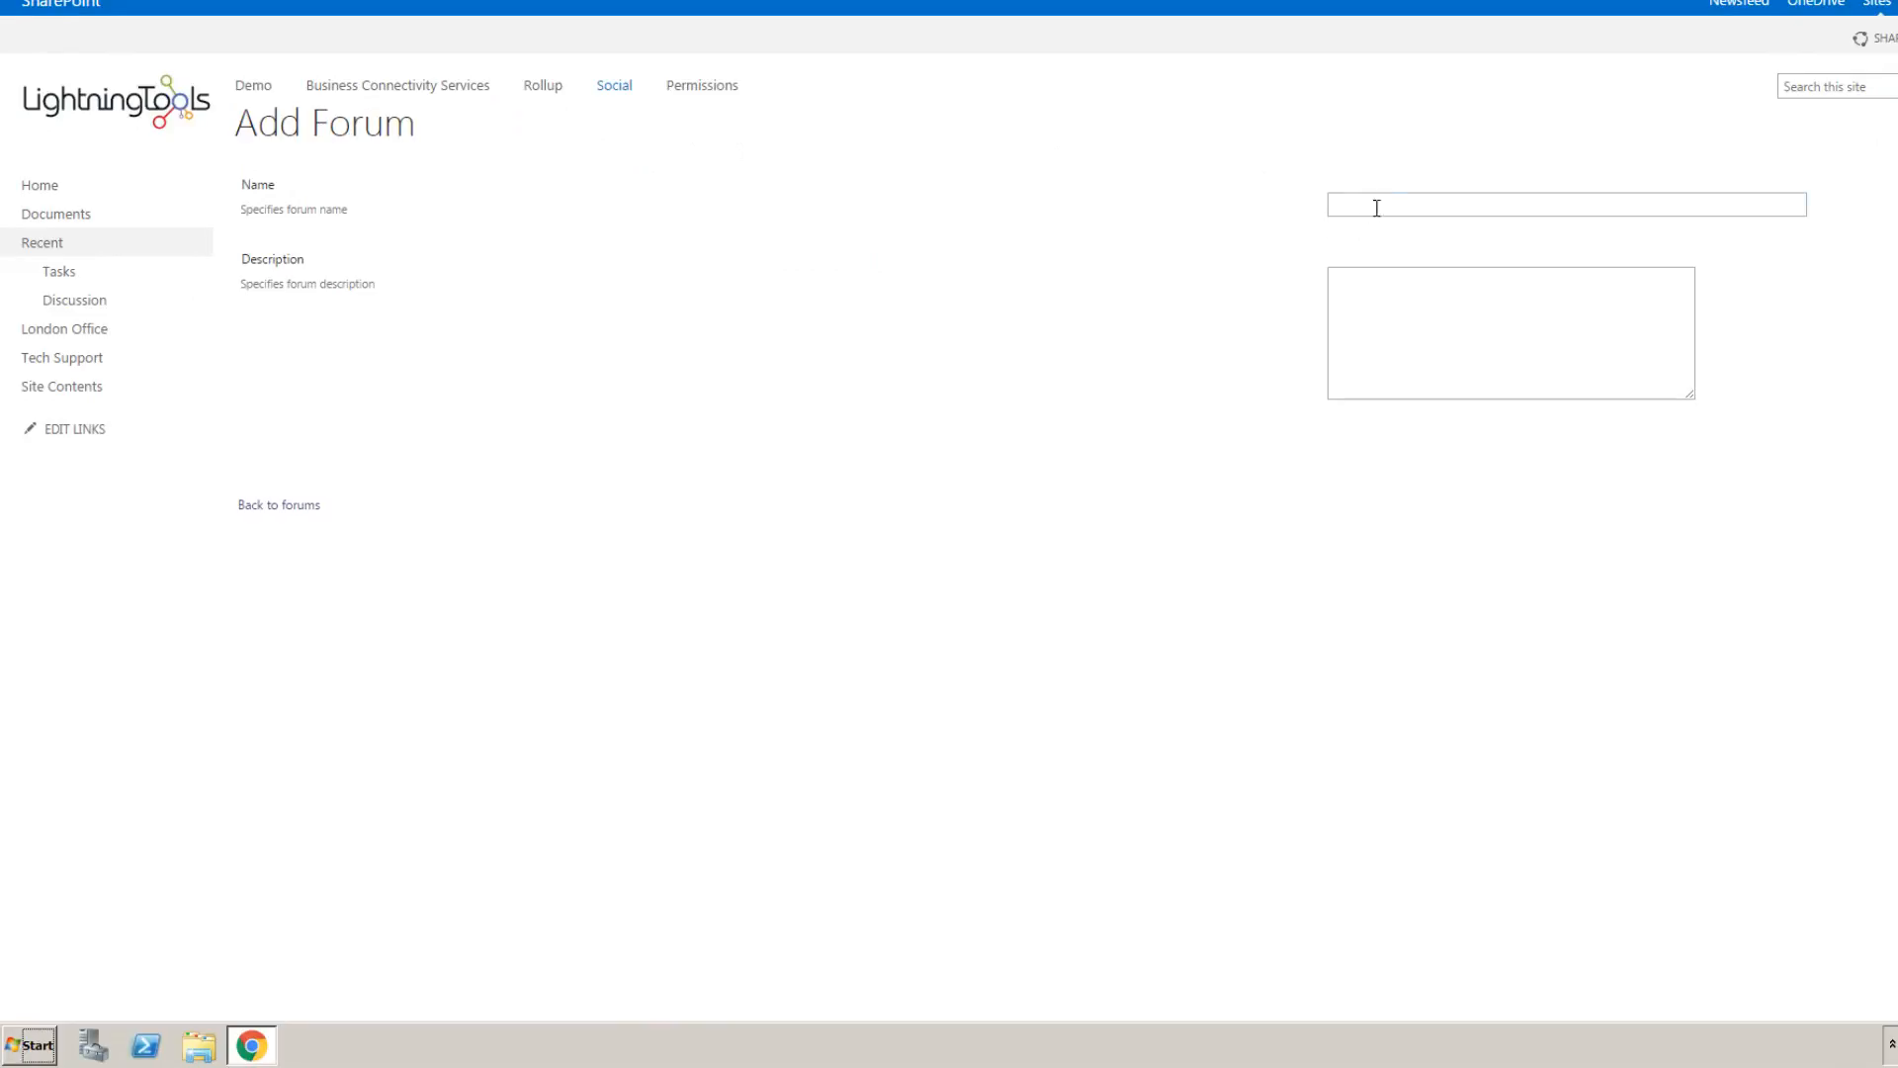
{"action": "left_click", "coordinate": [1377, 207]}
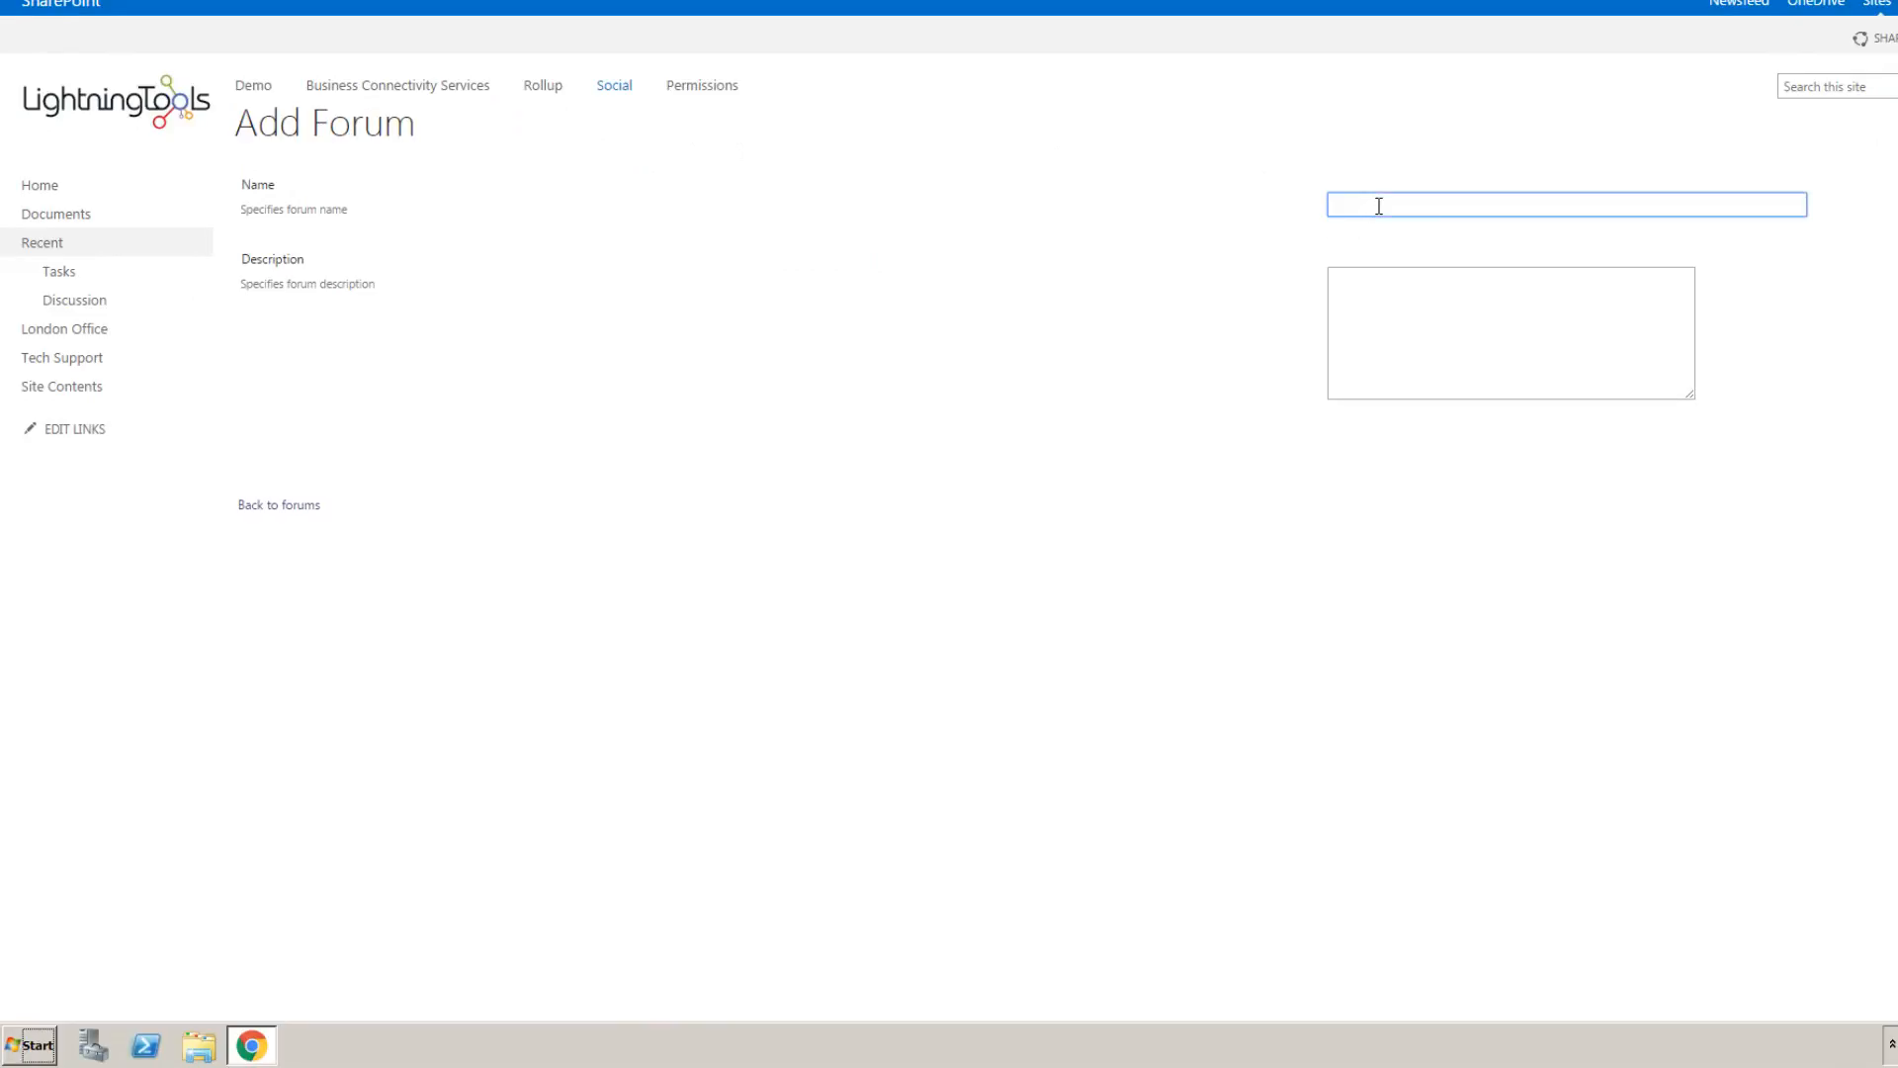
{"action": "type", "text": "Favourite Desserts"}
{"action": "left_click", "coordinate": [1547, 299]}
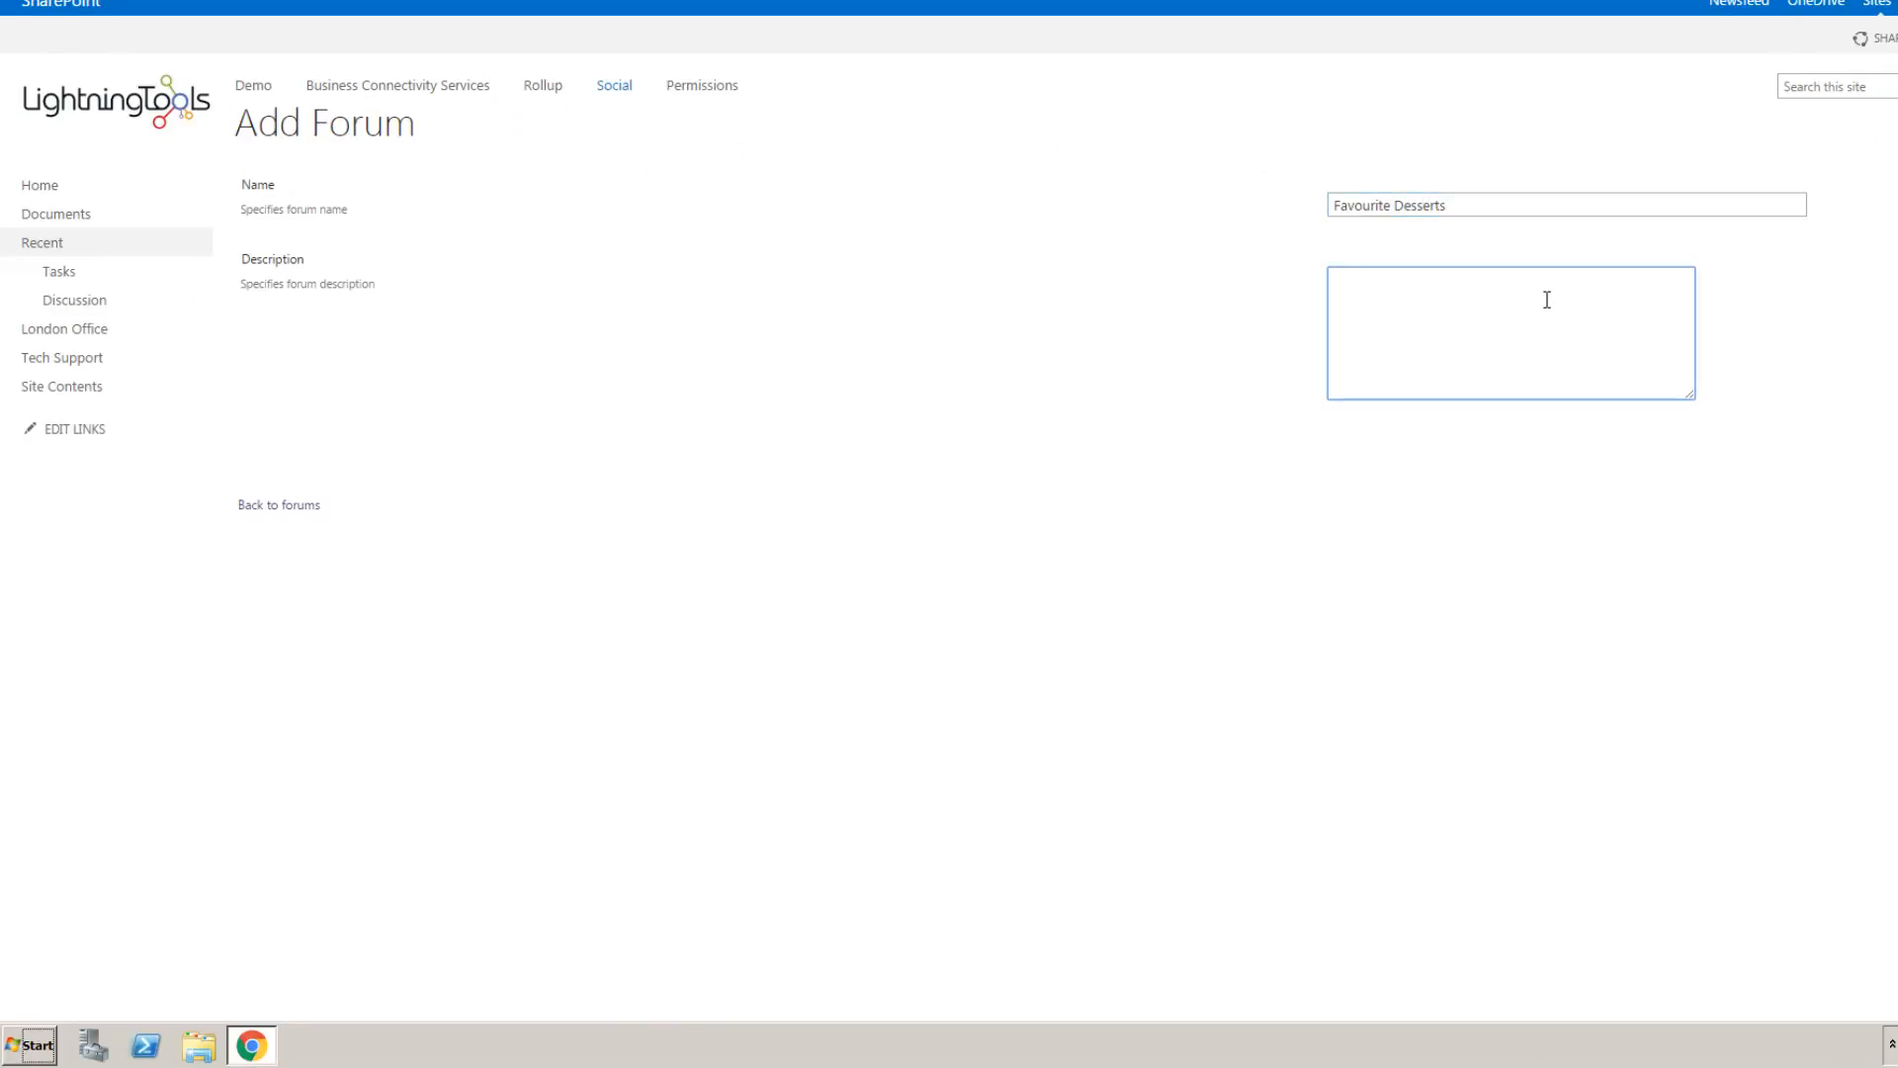
{"action": "type", "text": "Talk about your Favourites Desserts"}
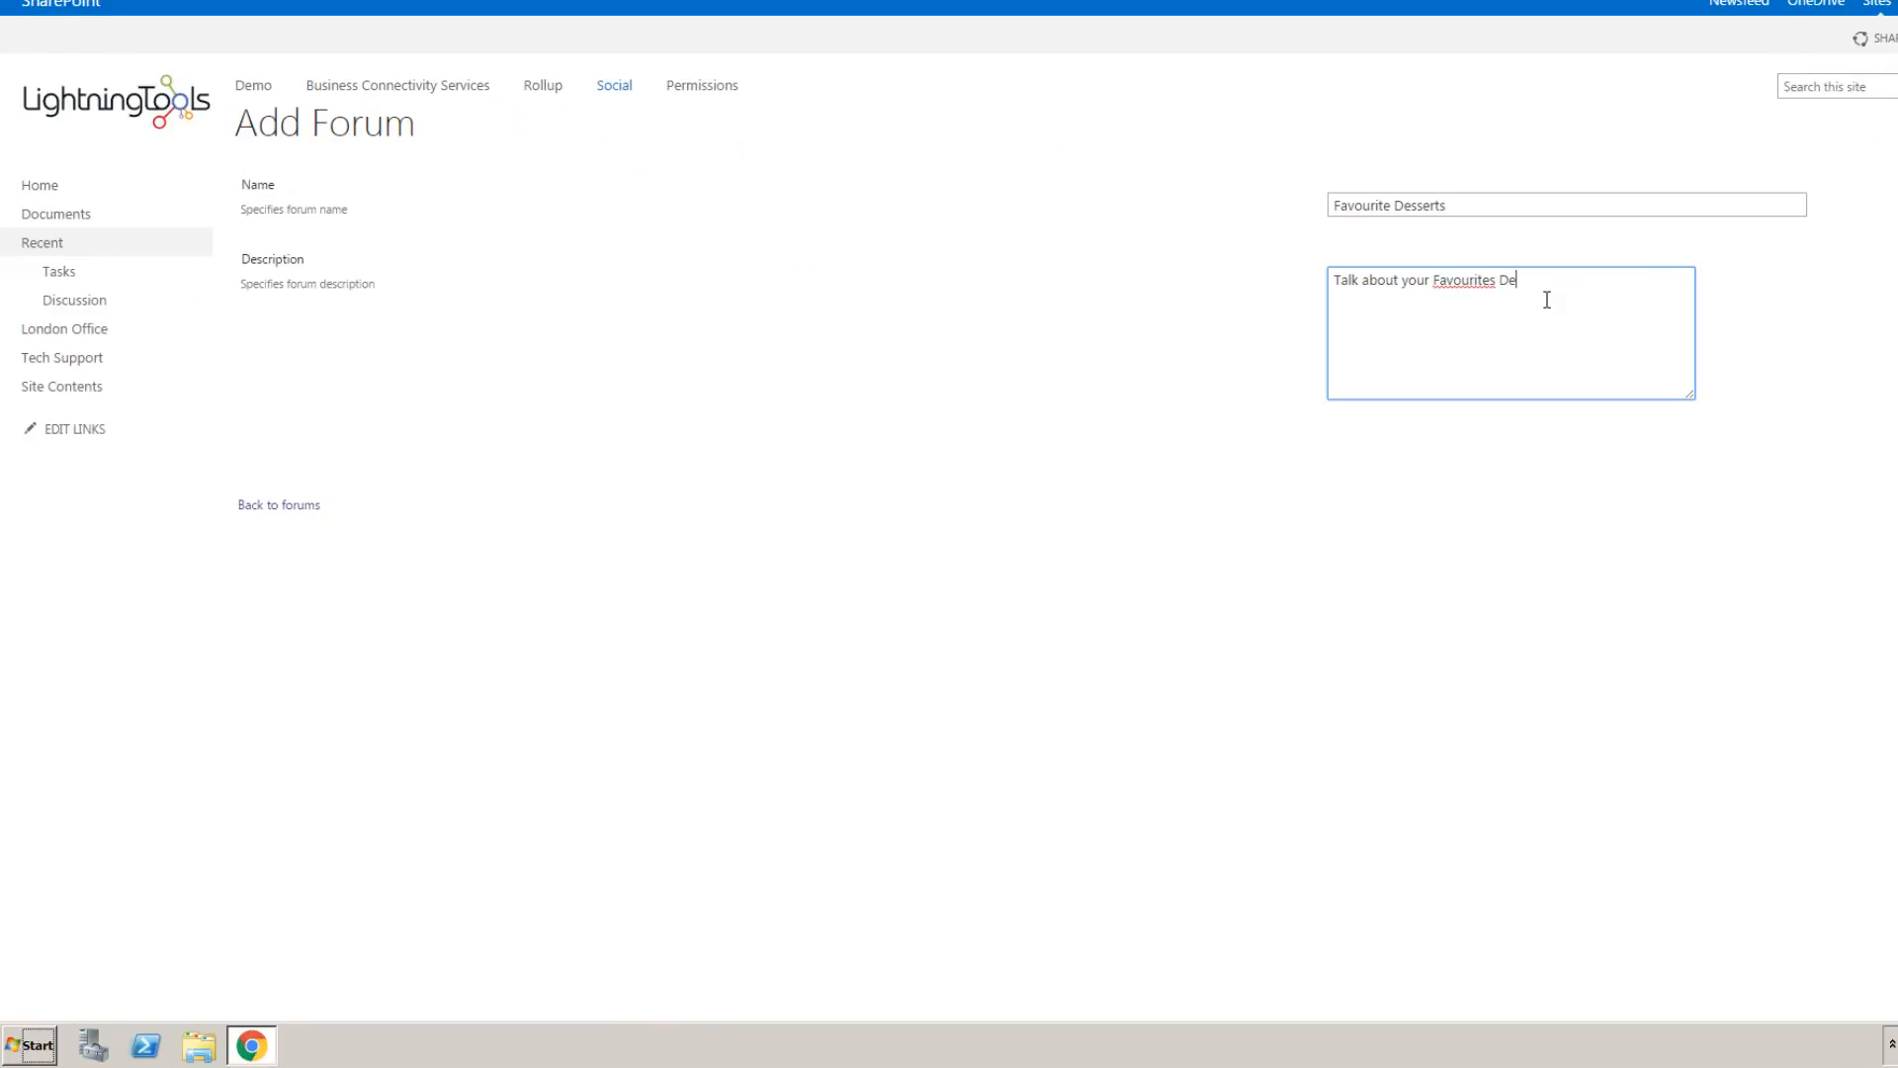
{"action": "left_click", "coordinate": [1493, 283]}
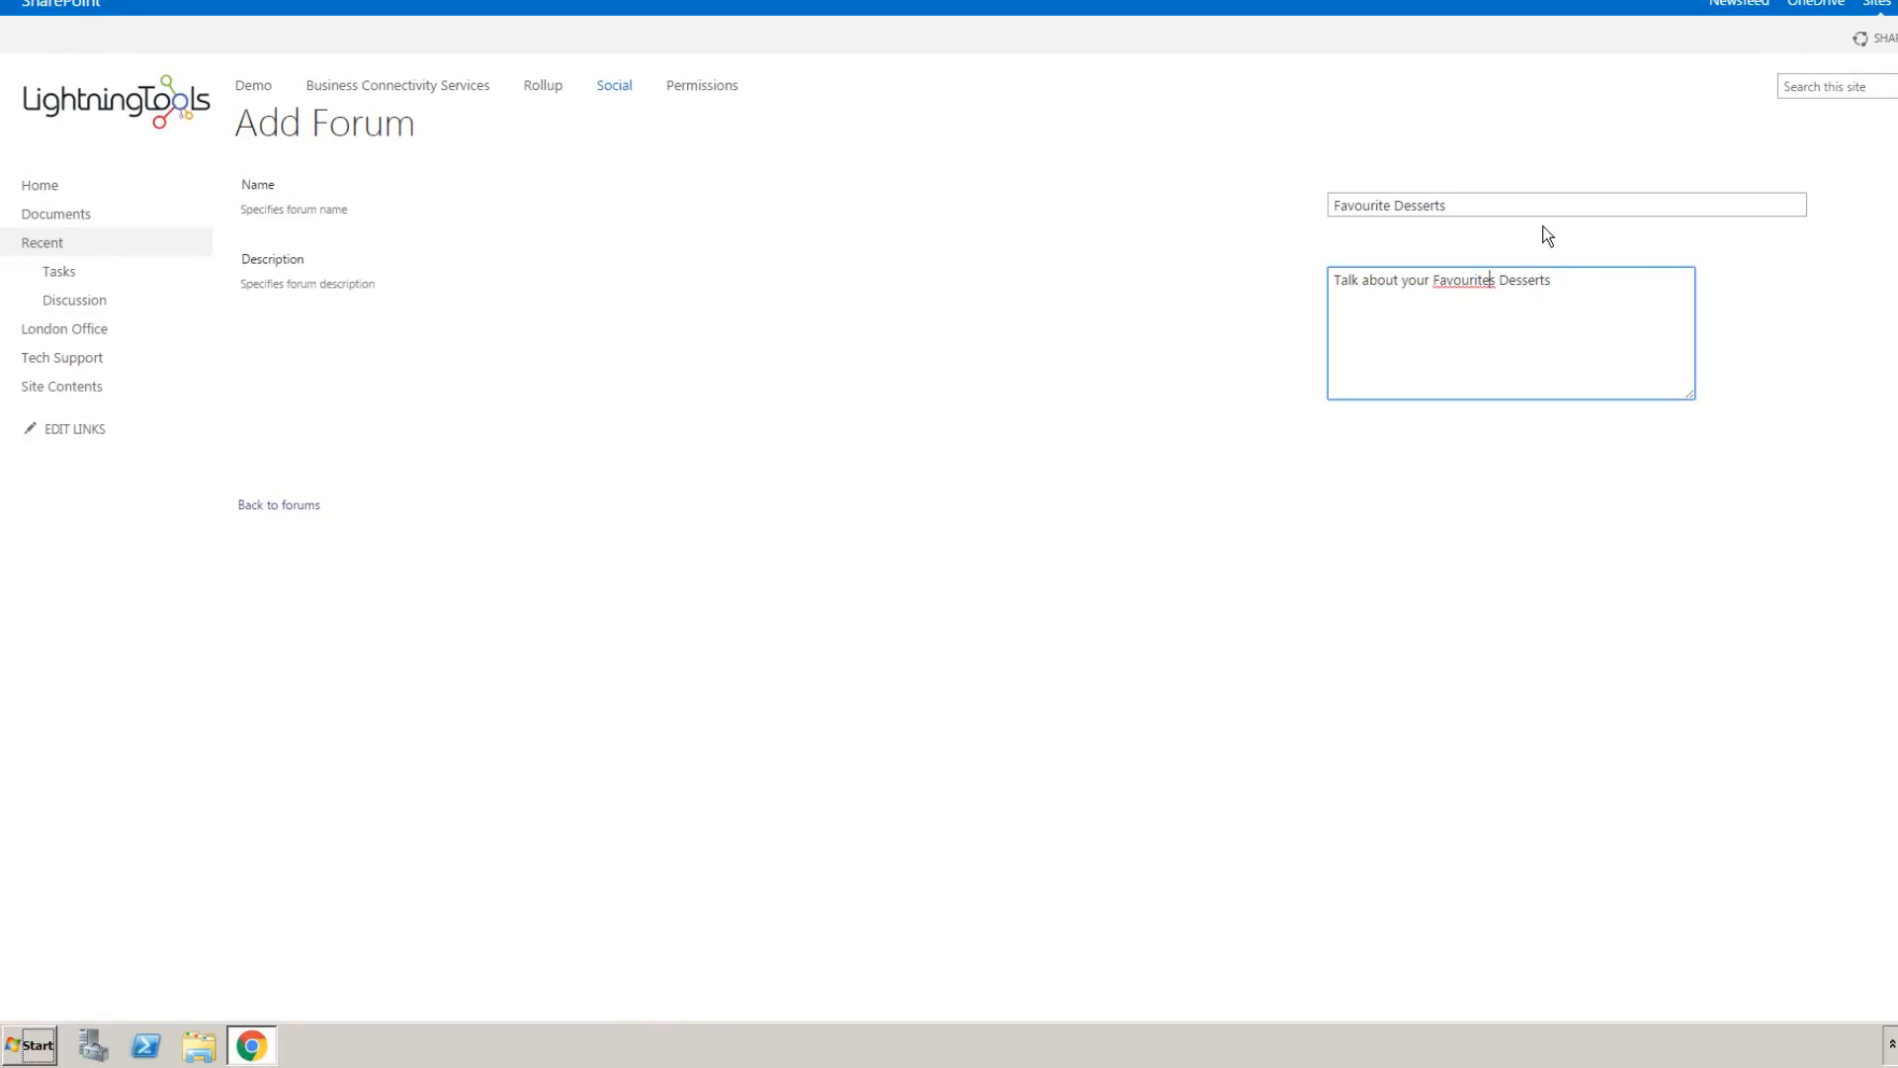
{"action": "key", "text": "Delete"}
{"action": "left_click", "coordinate": [1893, 455]}
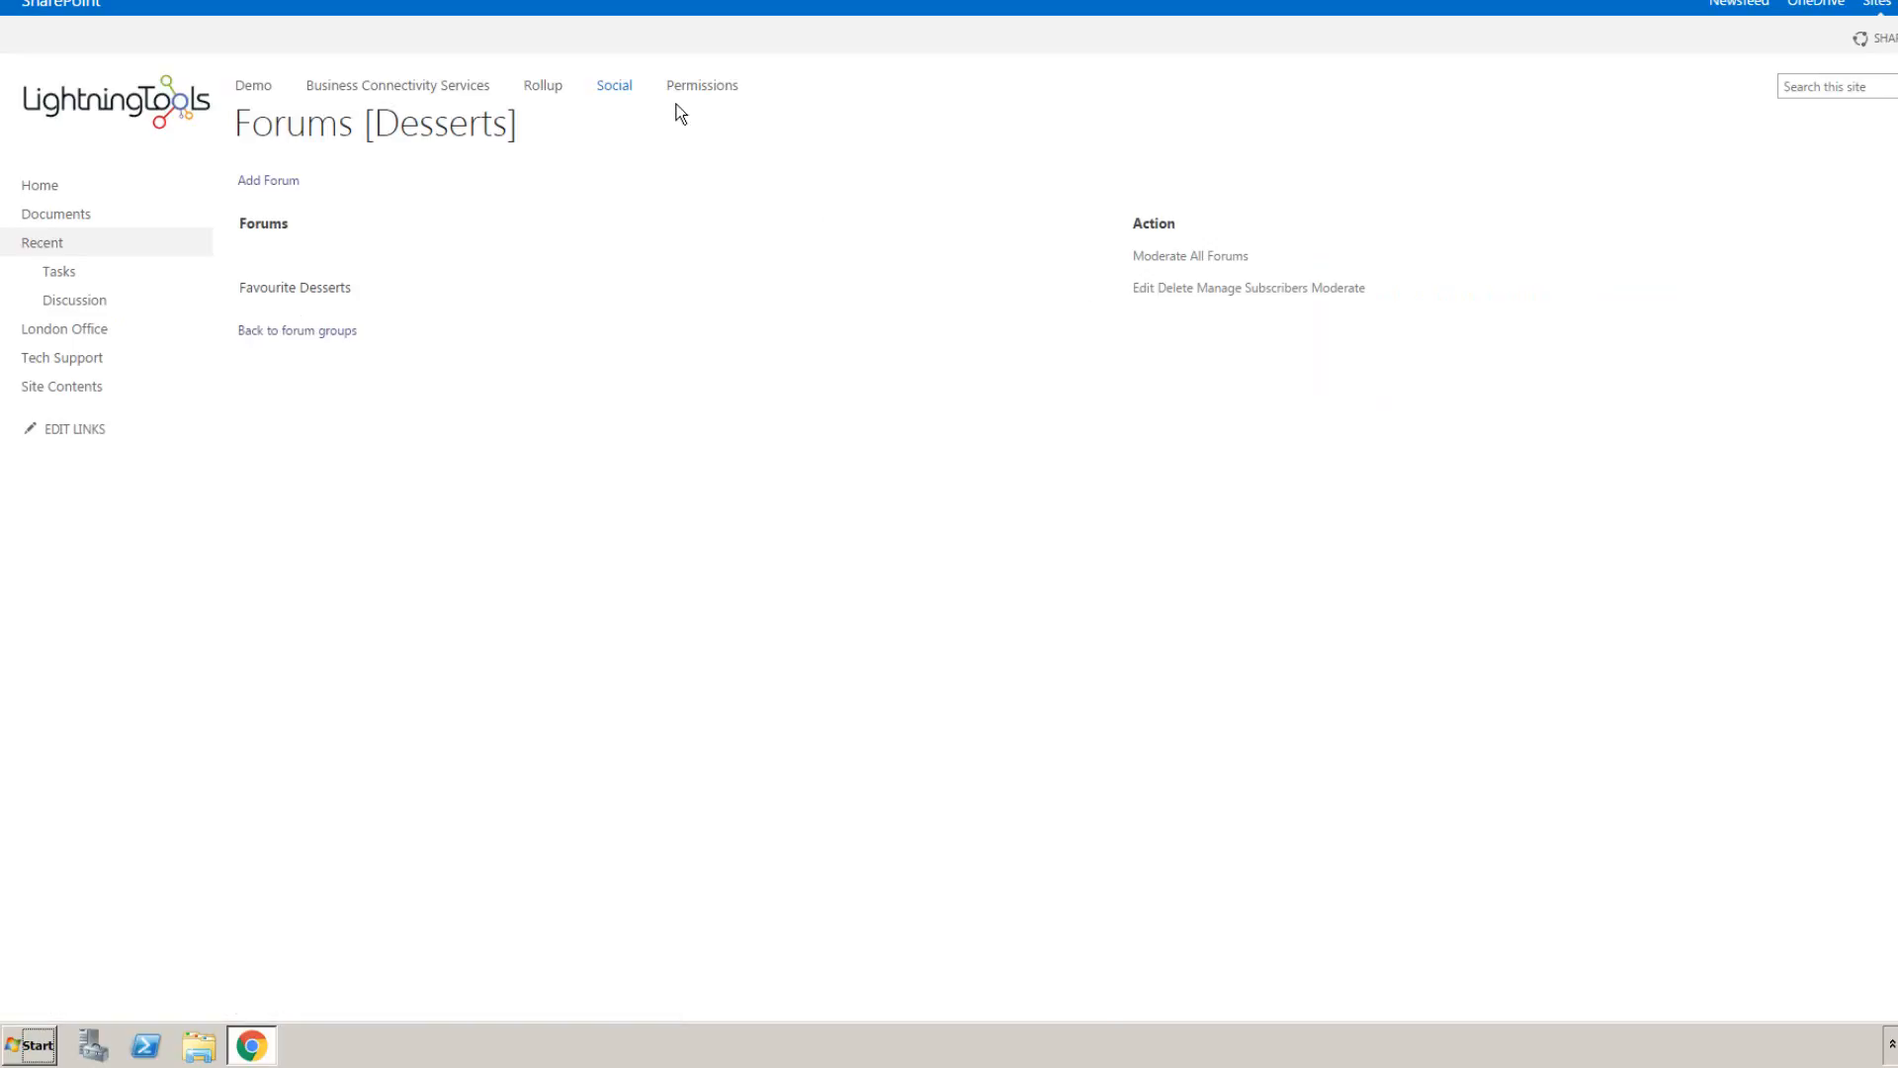
Put the Social page into edit mode and open the Social Squared Forums web part's settings.
{"action": "left_click", "coordinate": [629, 89]}
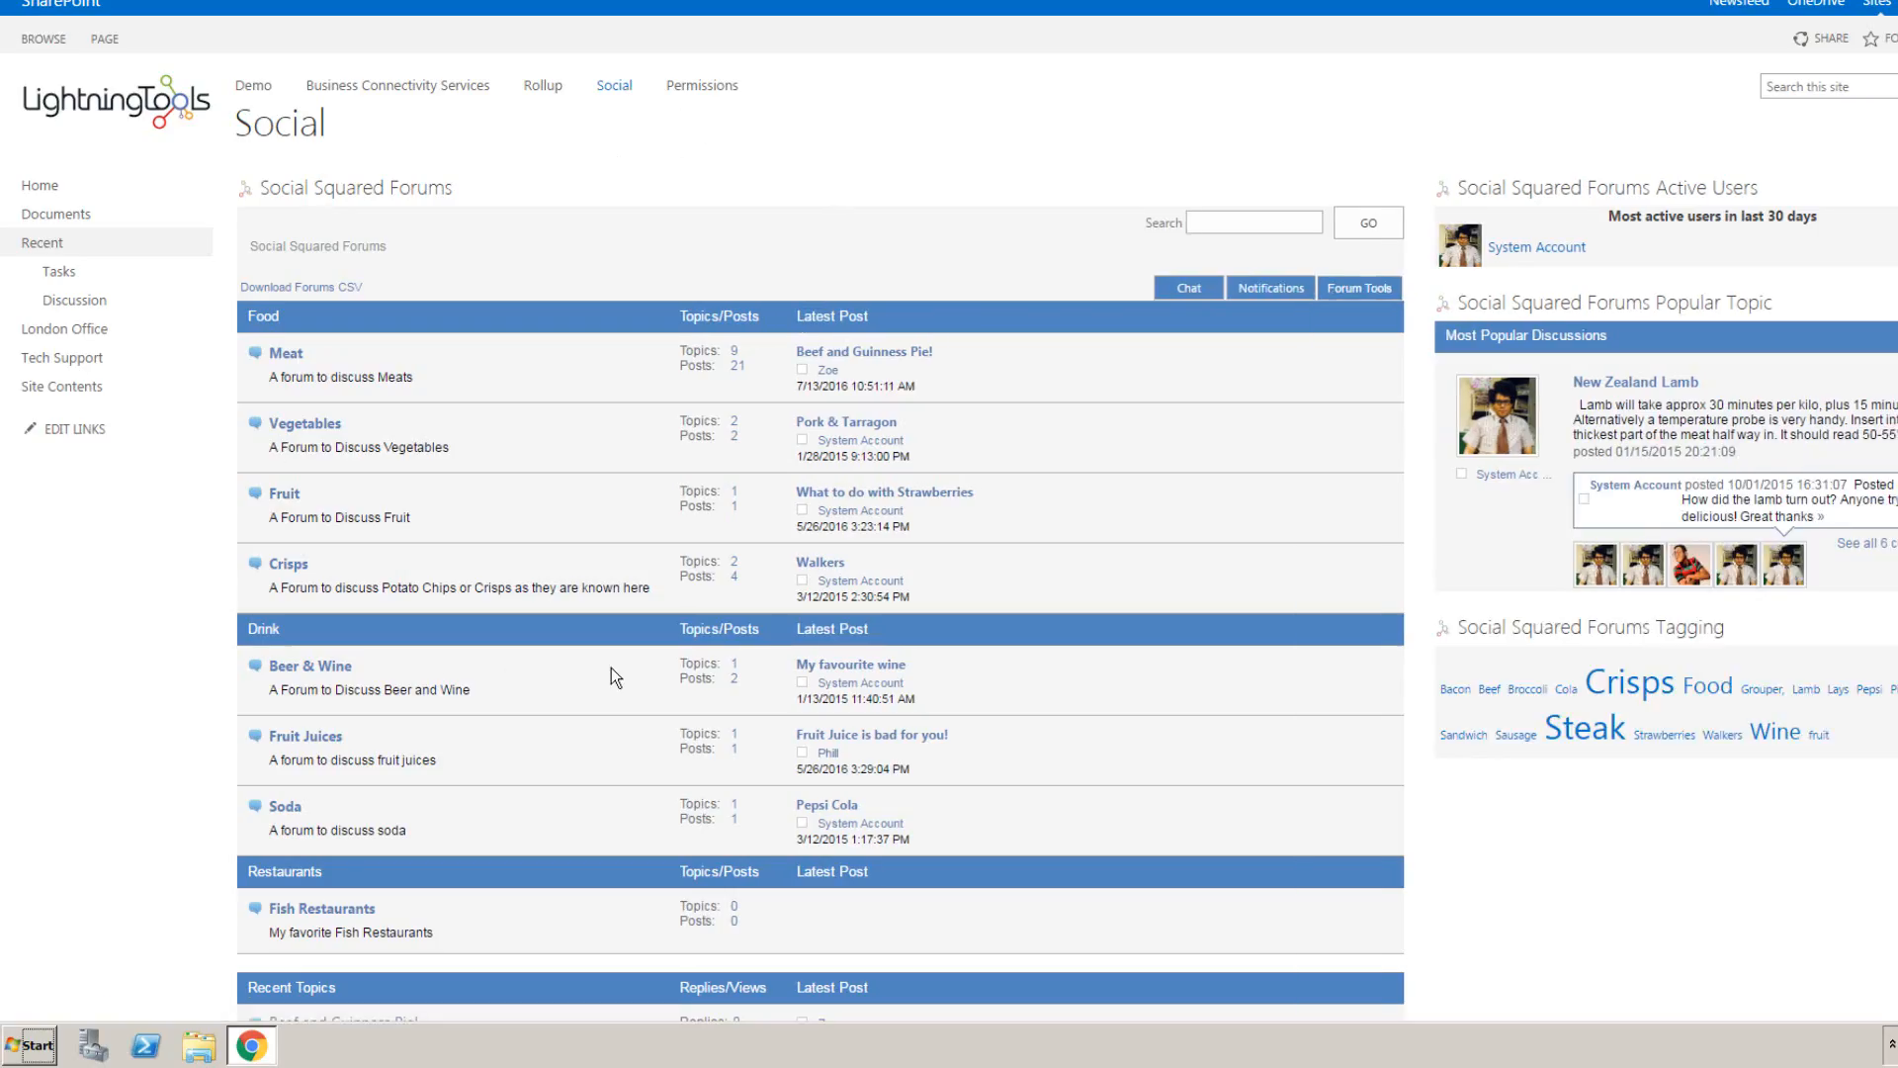
{"action": "scroll", "coordinate": [611, 667], "scroll_direction": "down", "scroll_amount": 2}
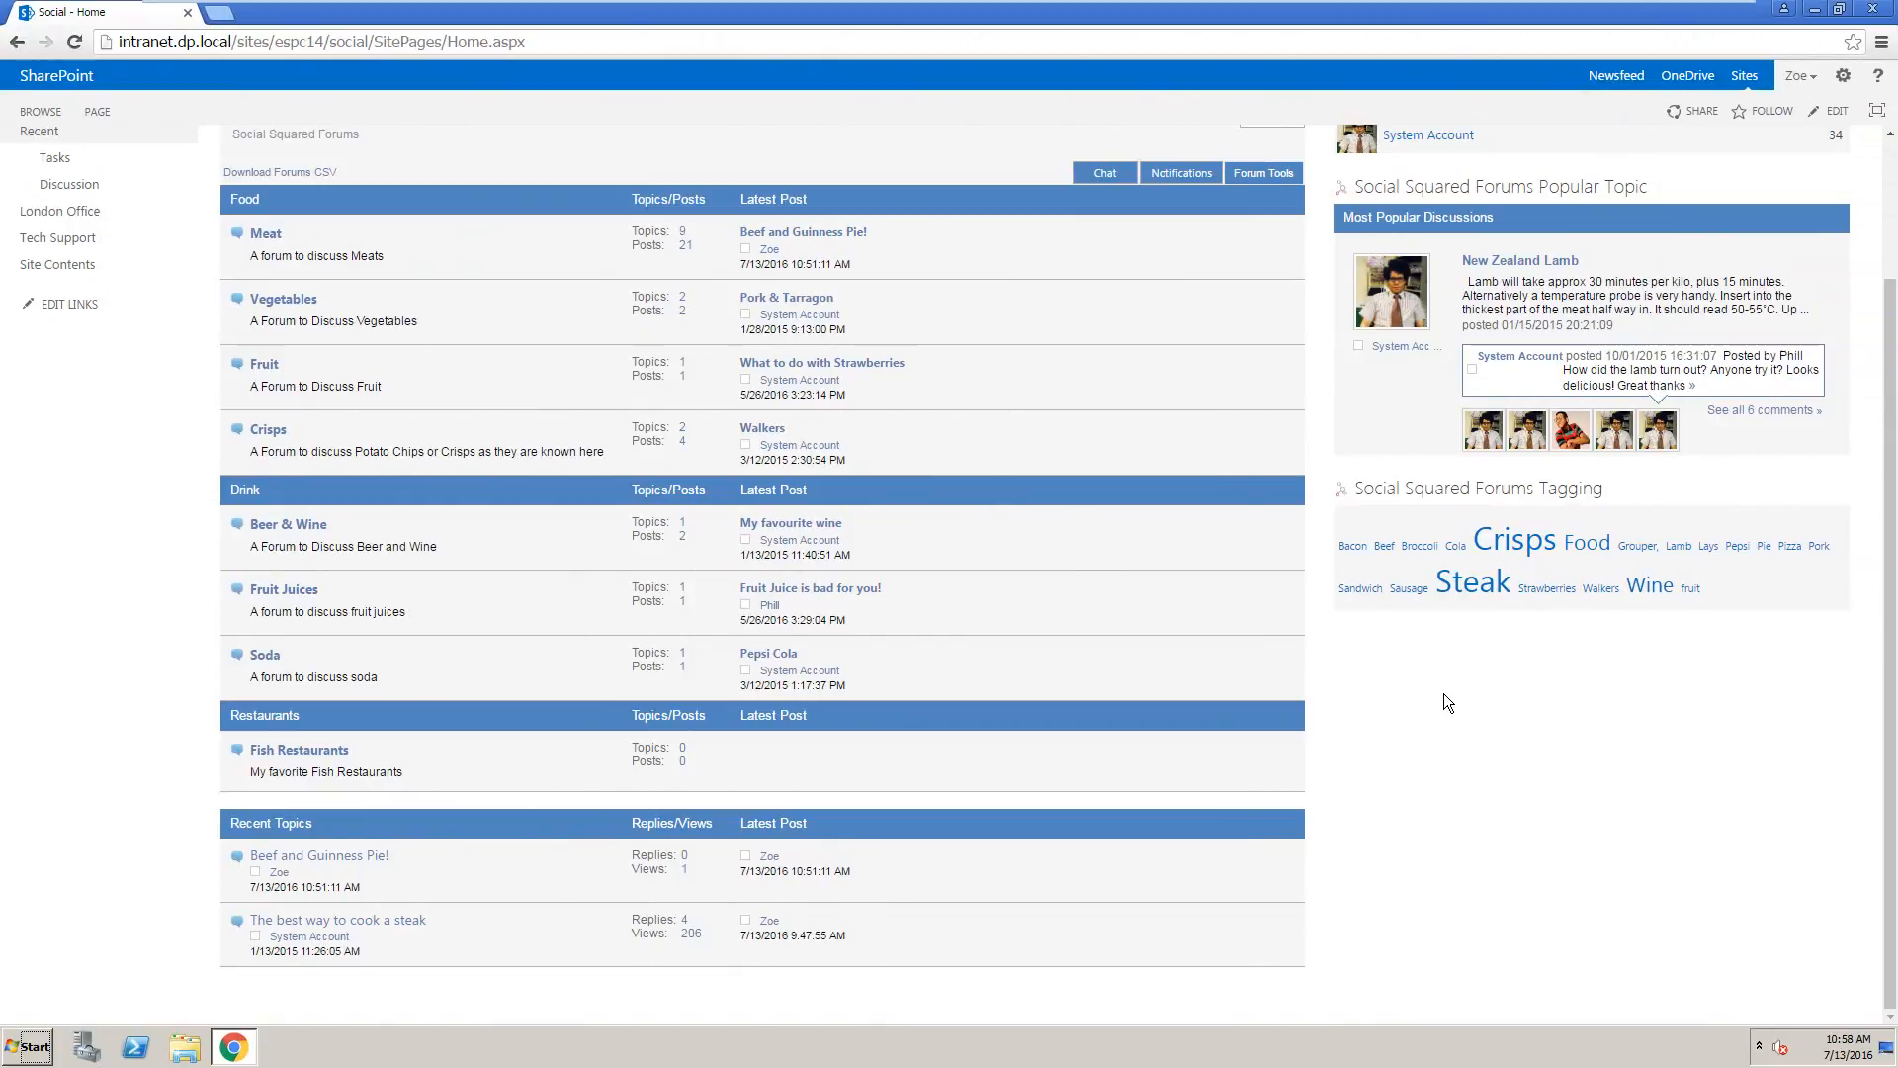
{"action": "scroll", "coordinate": [1444, 702], "scroll_direction": "up", "scroll_amount": 2}
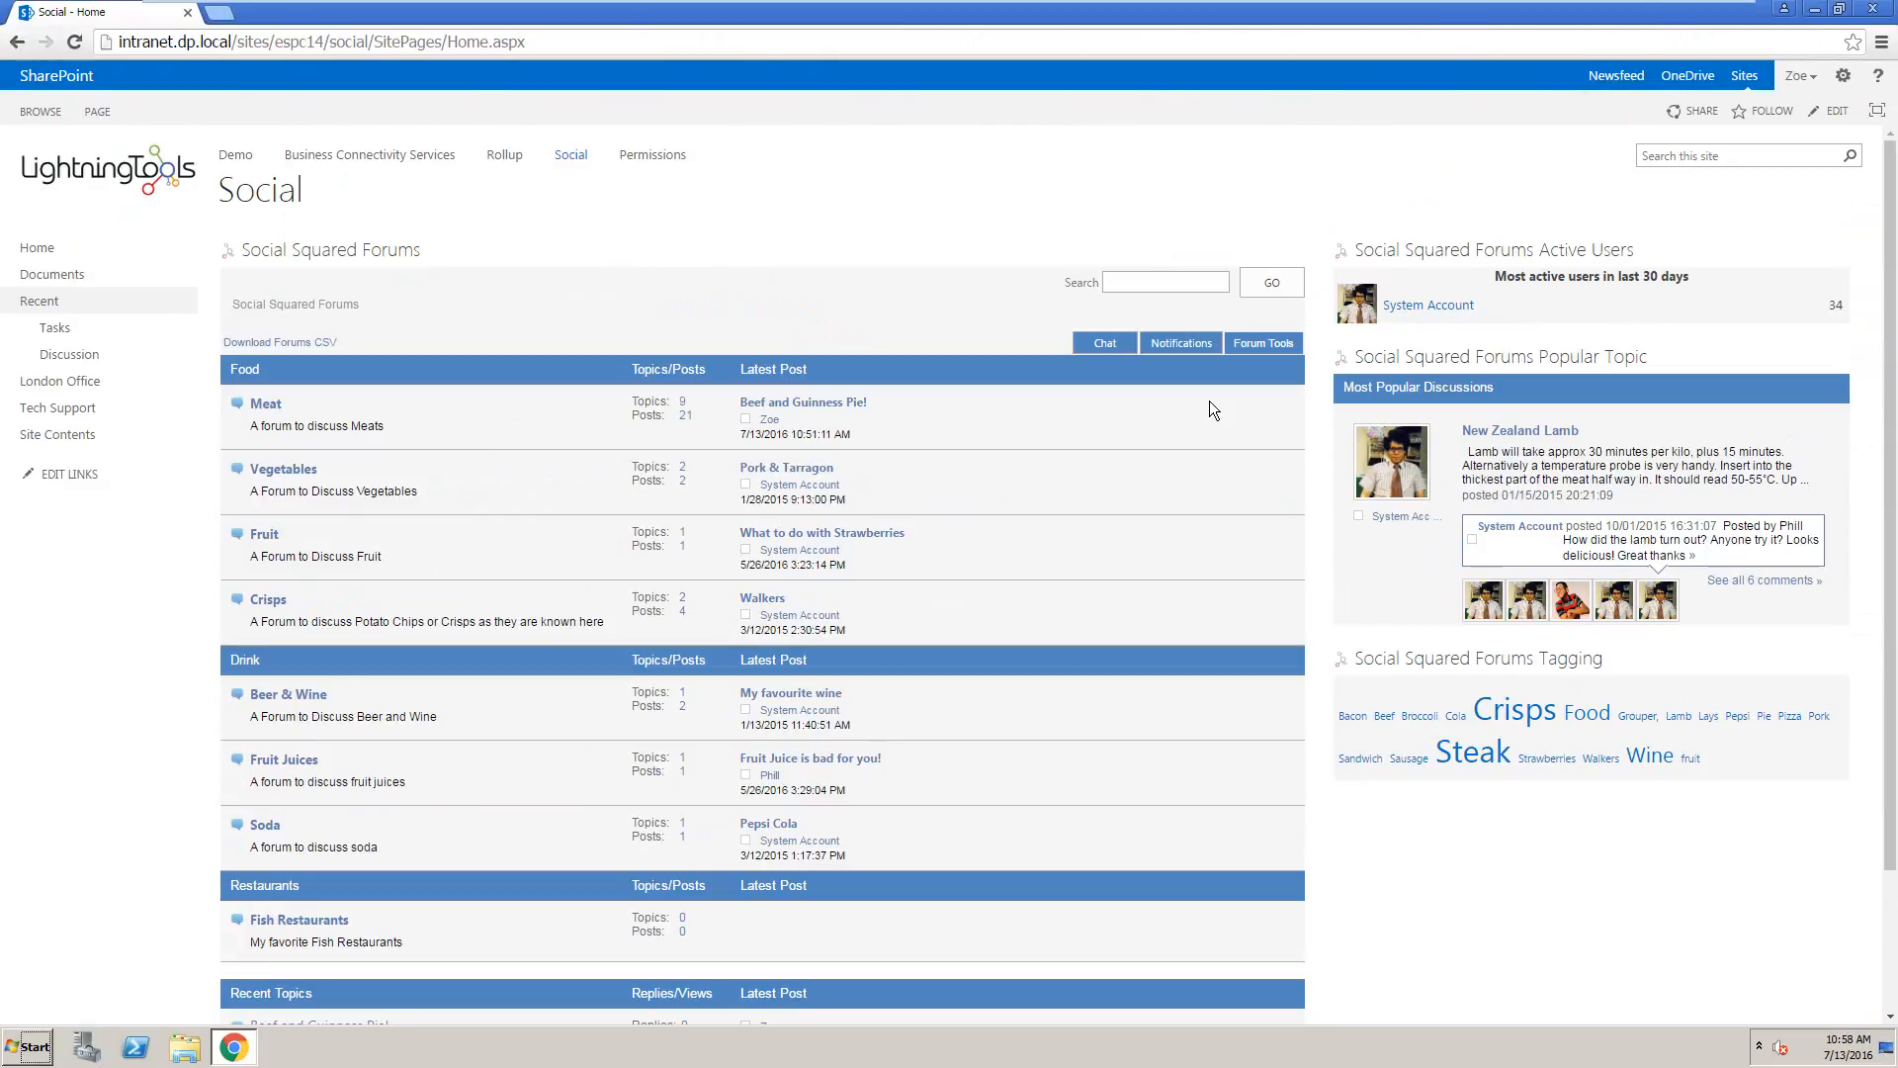
{"action": "left_click", "coordinate": [97, 110]}
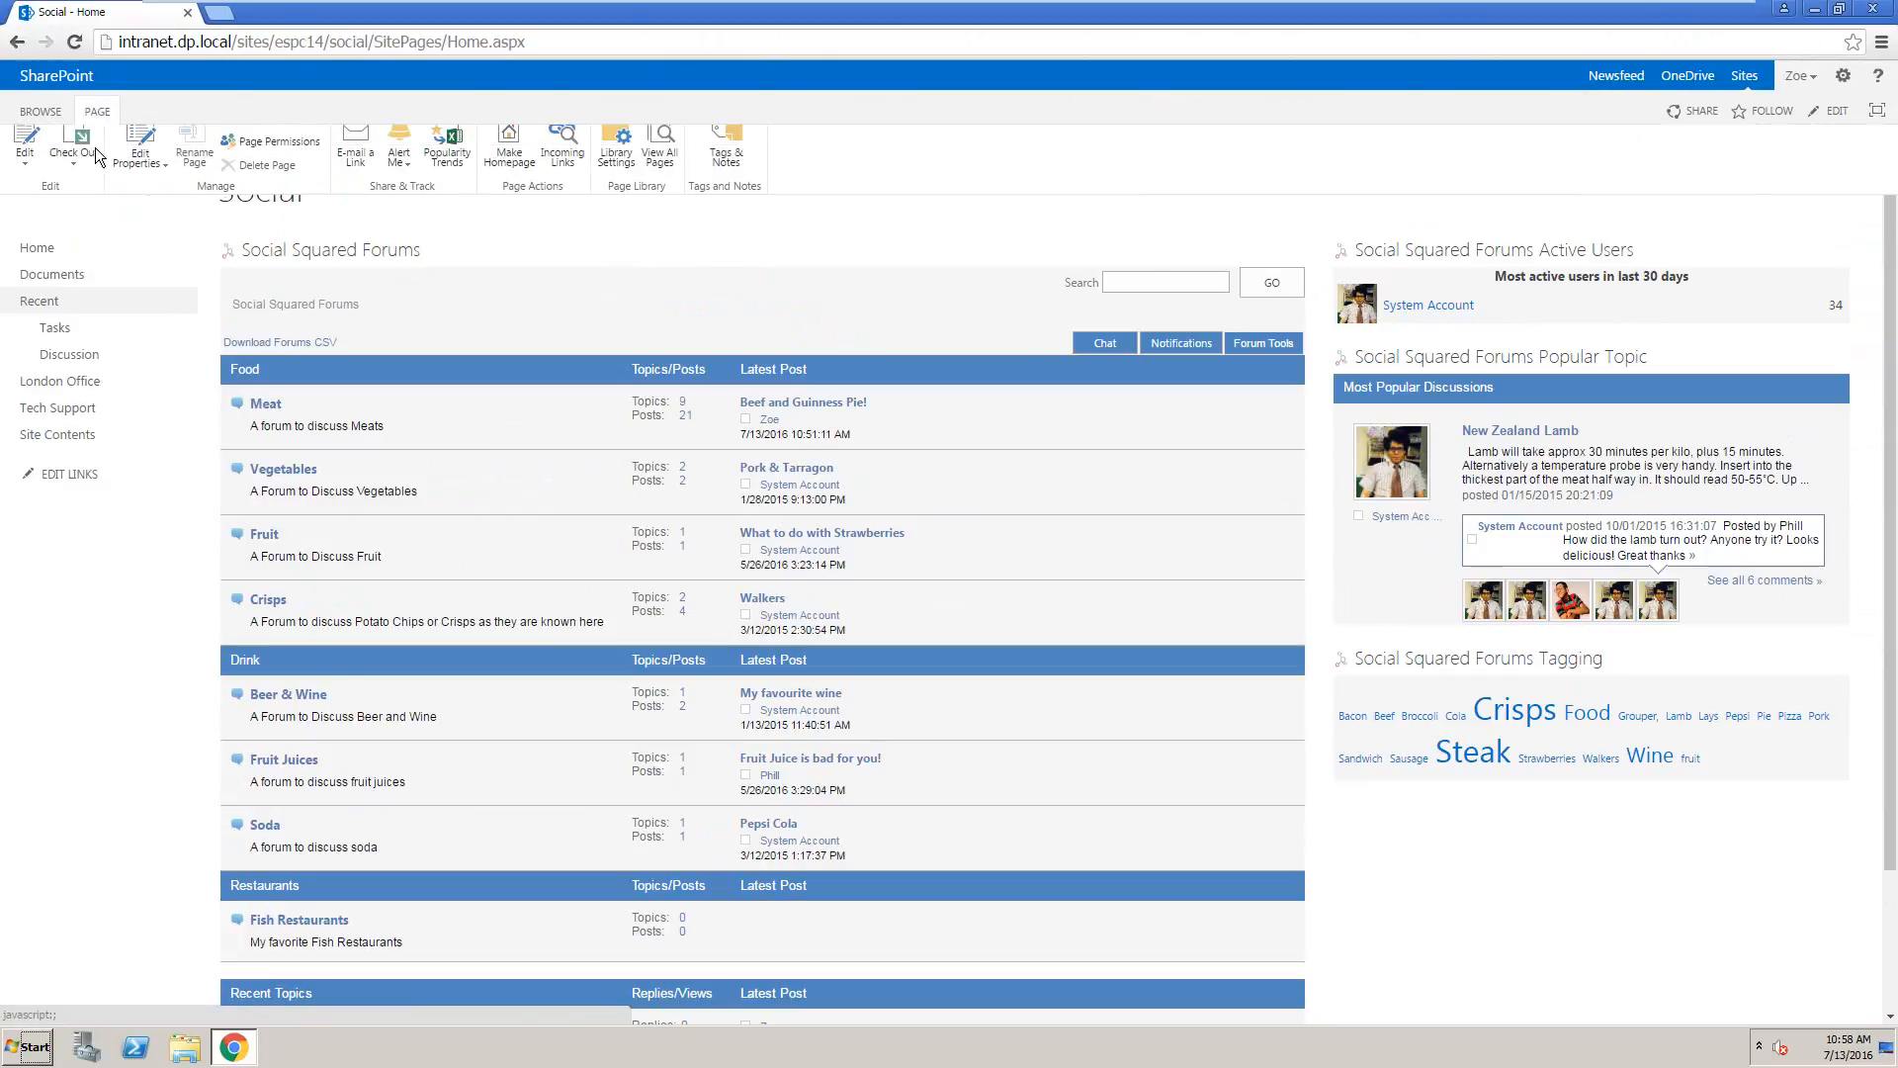
{"action": "left_click", "coordinate": [29, 158]}
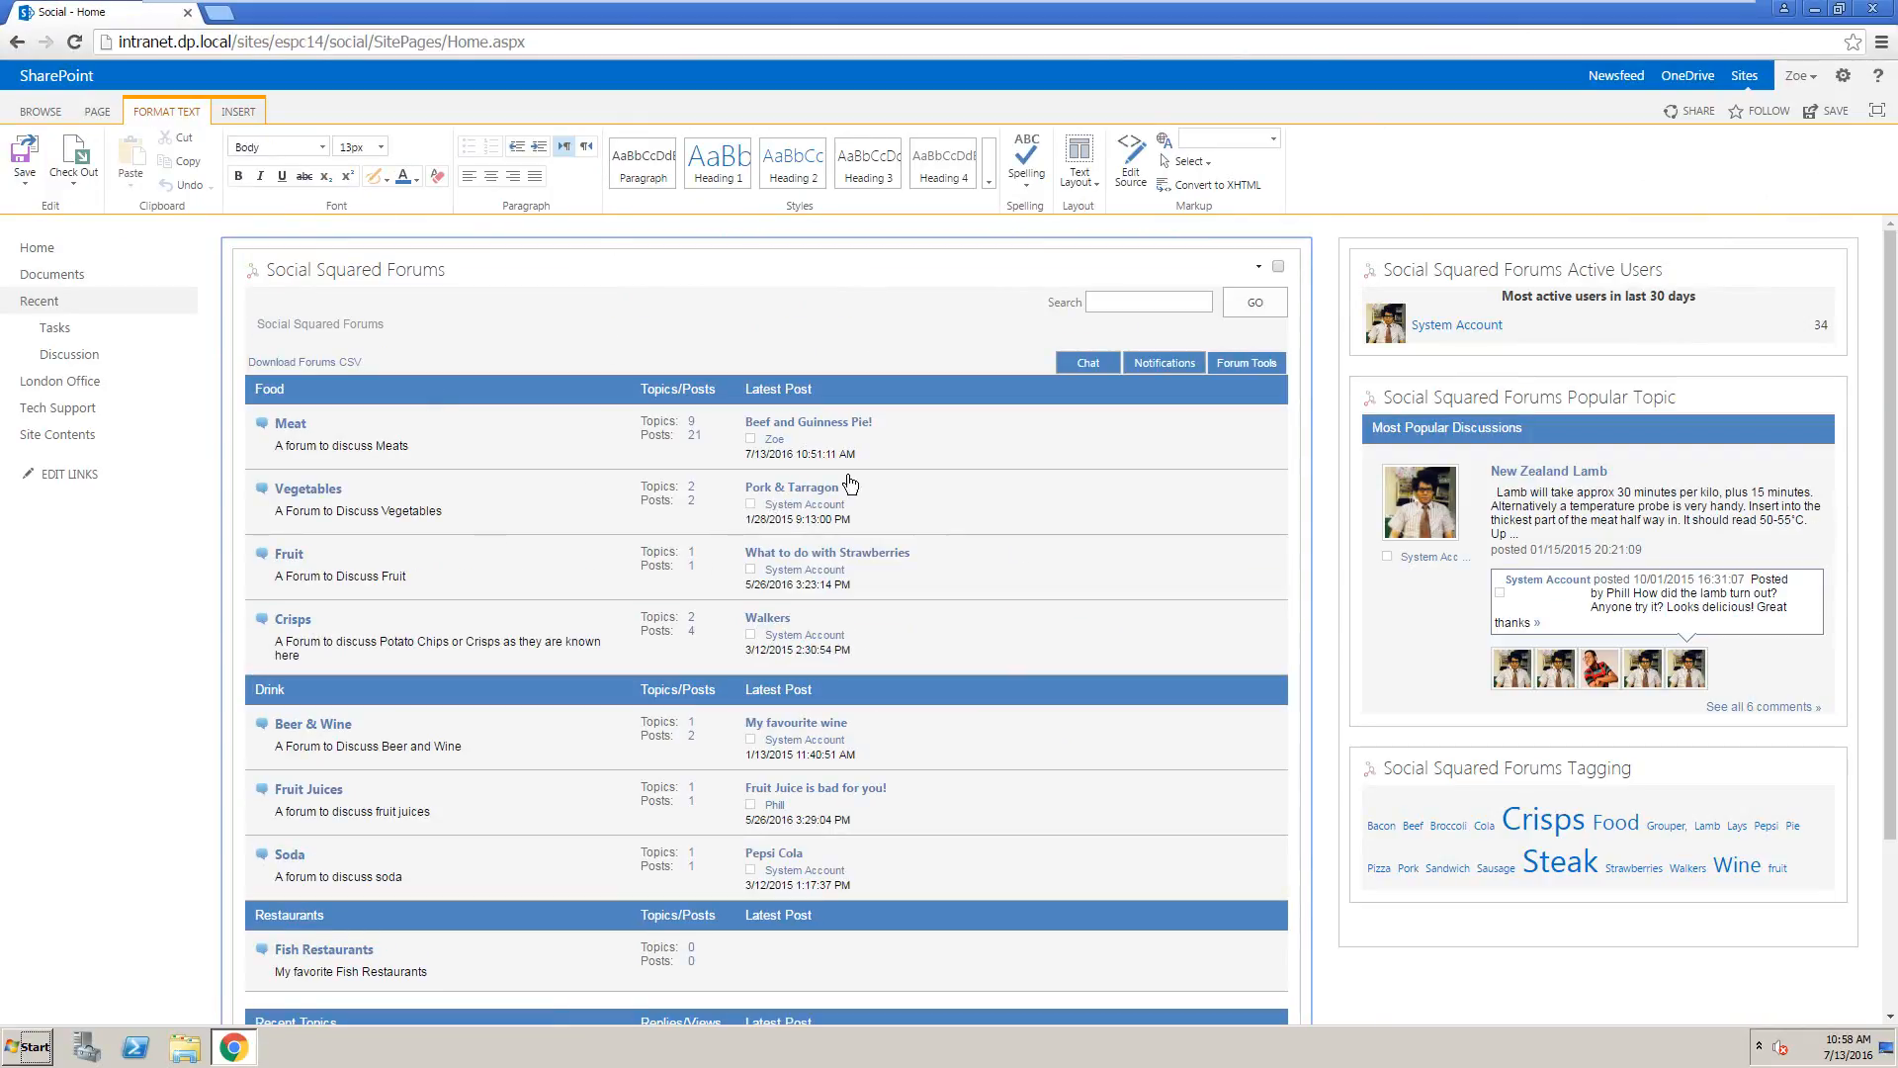
{"action": "left_click", "coordinate": [1257, 267]}
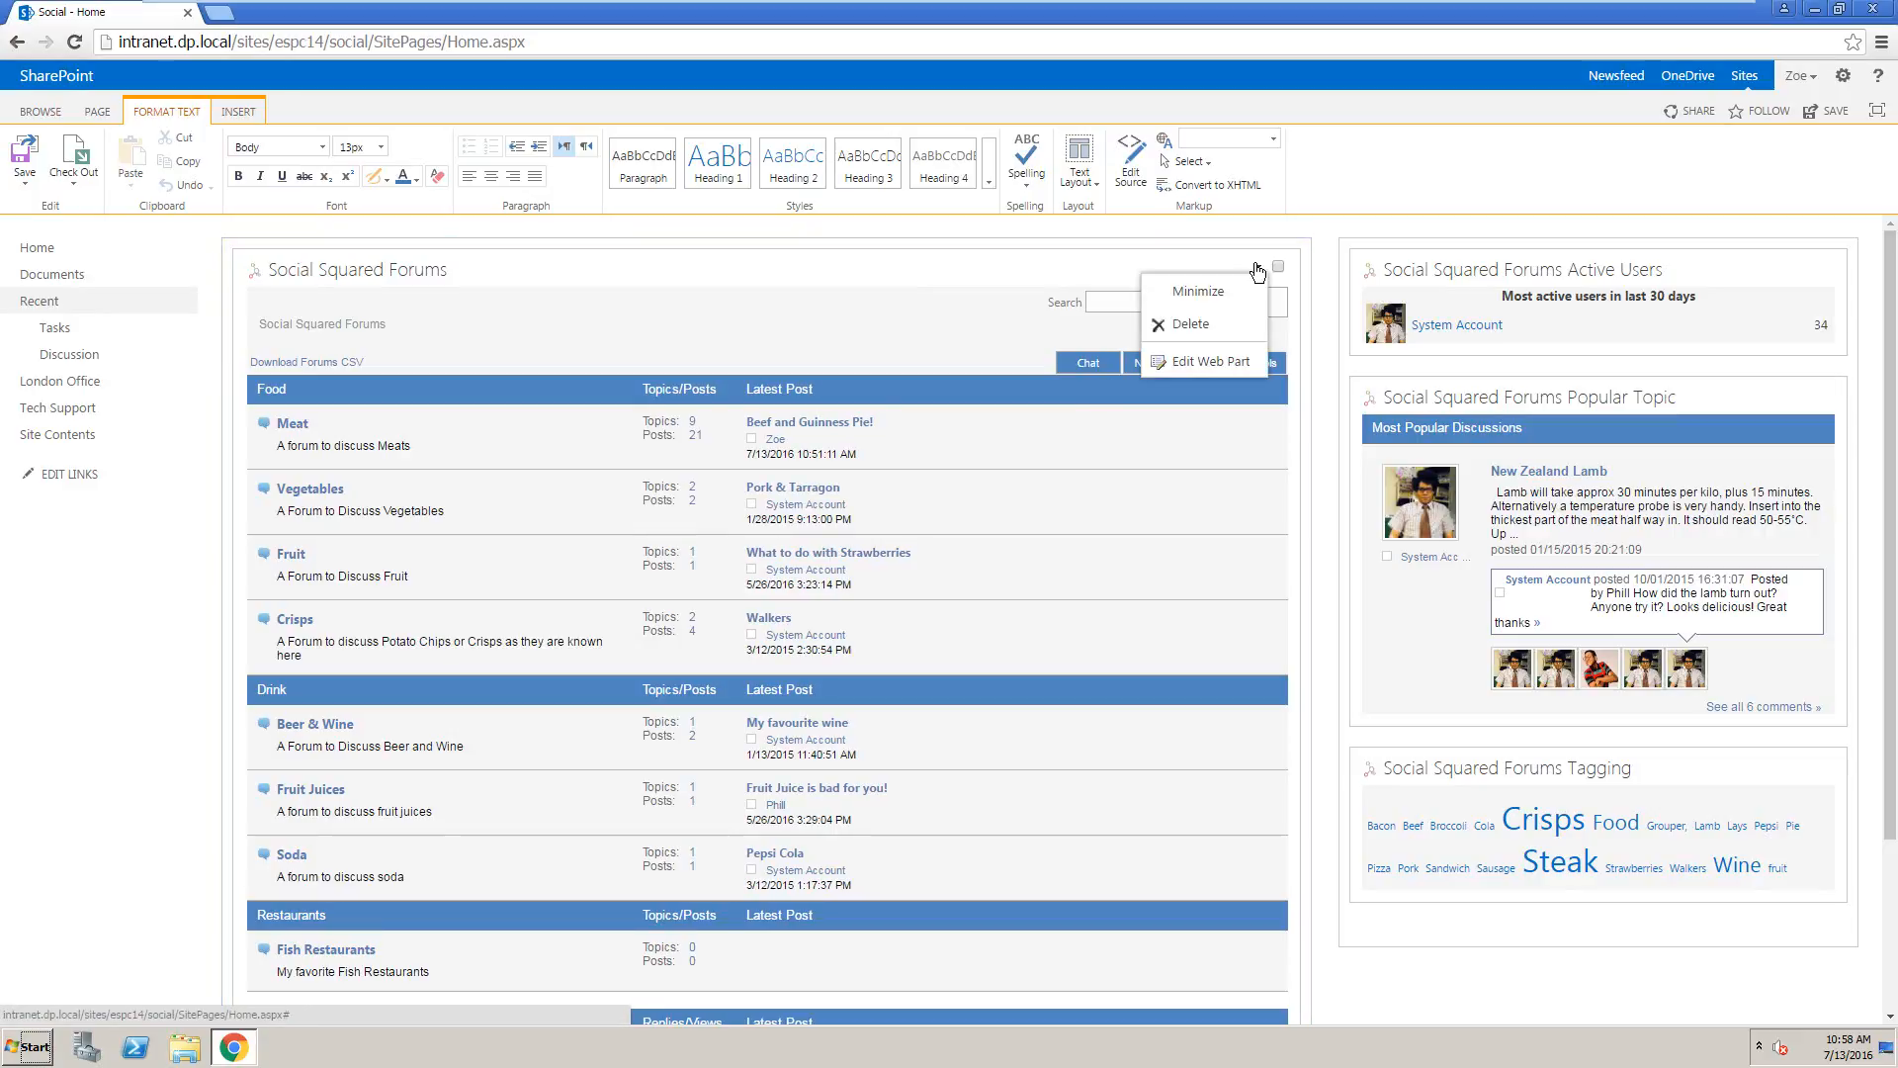
{"action": "left_click", "coordinate": [1214, 360]}
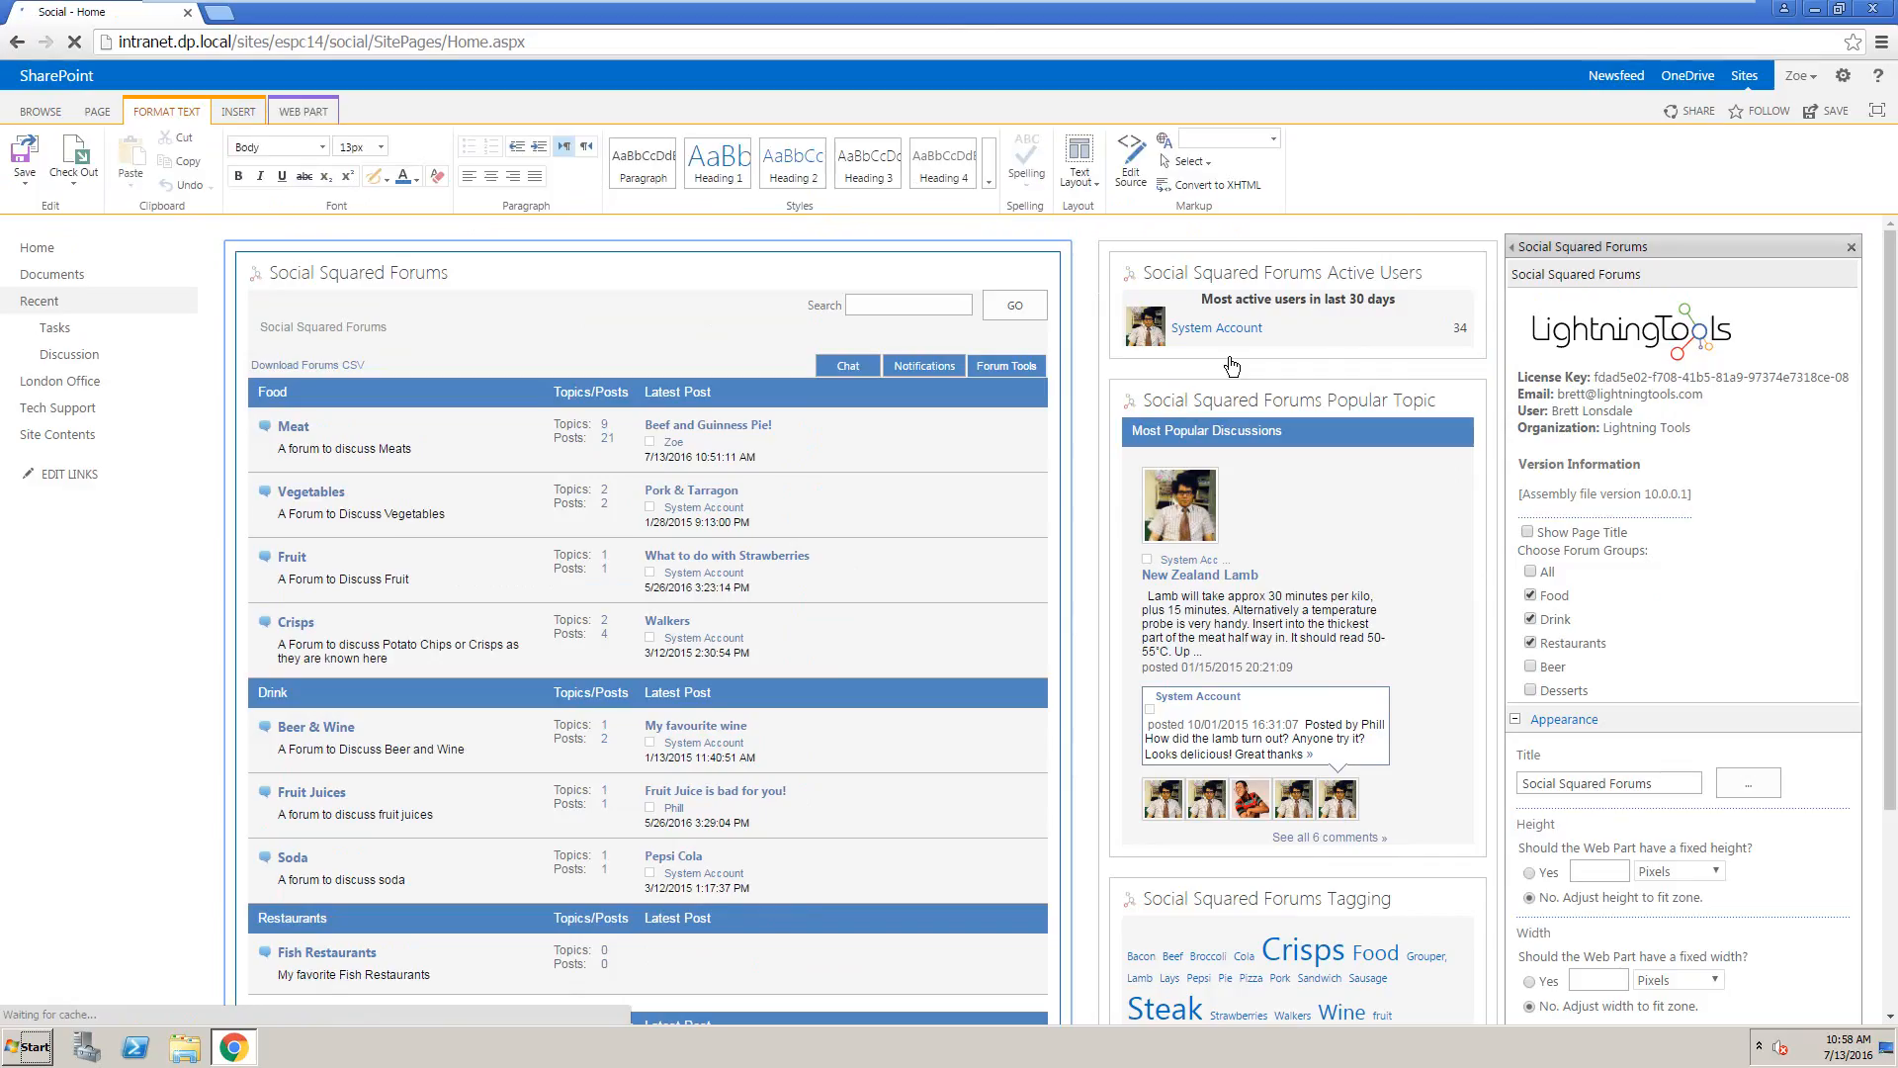
Include the Desserts forum group in the Social Squared Forums web part and save the page.
{"action": "left_click", "coordinate": [1534, 692]}
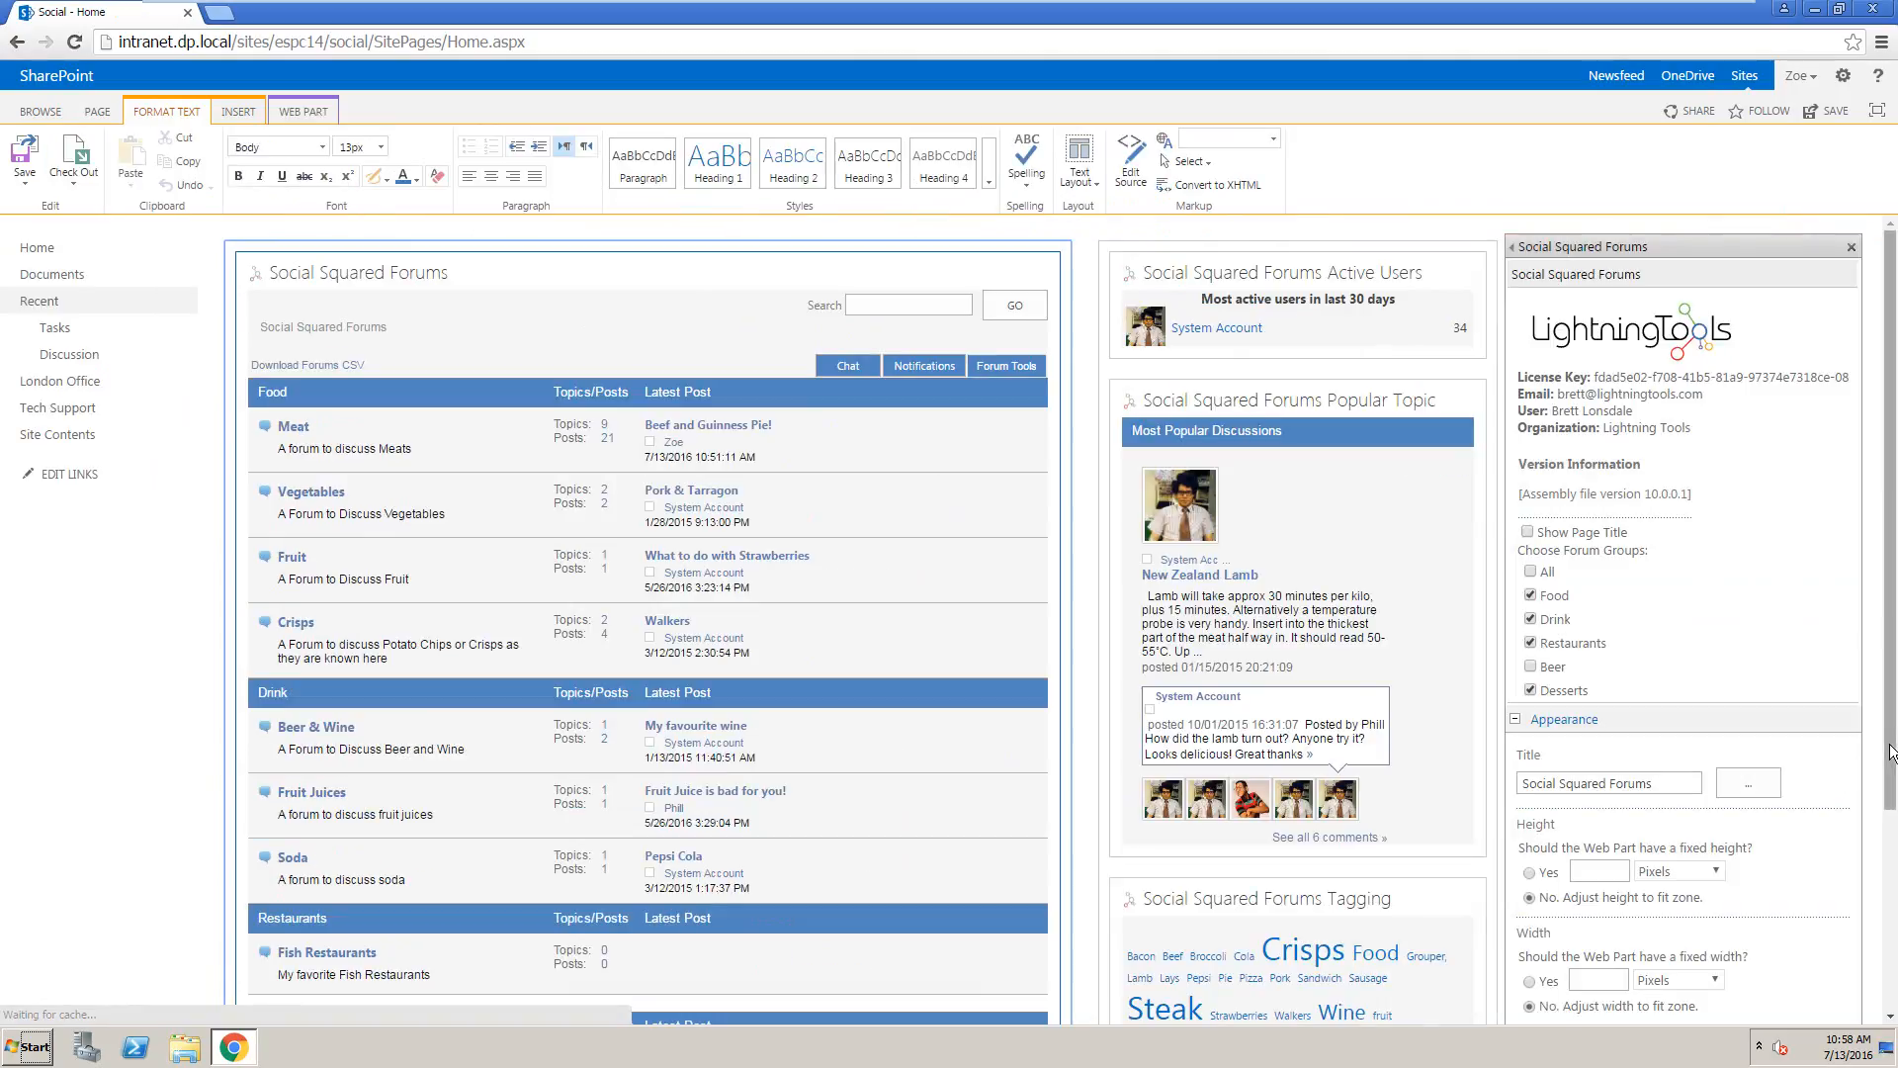
{"action": "scroll", "coordinate": [1890, 751], "scroll_direction": "down", "scroll_amount": 3}
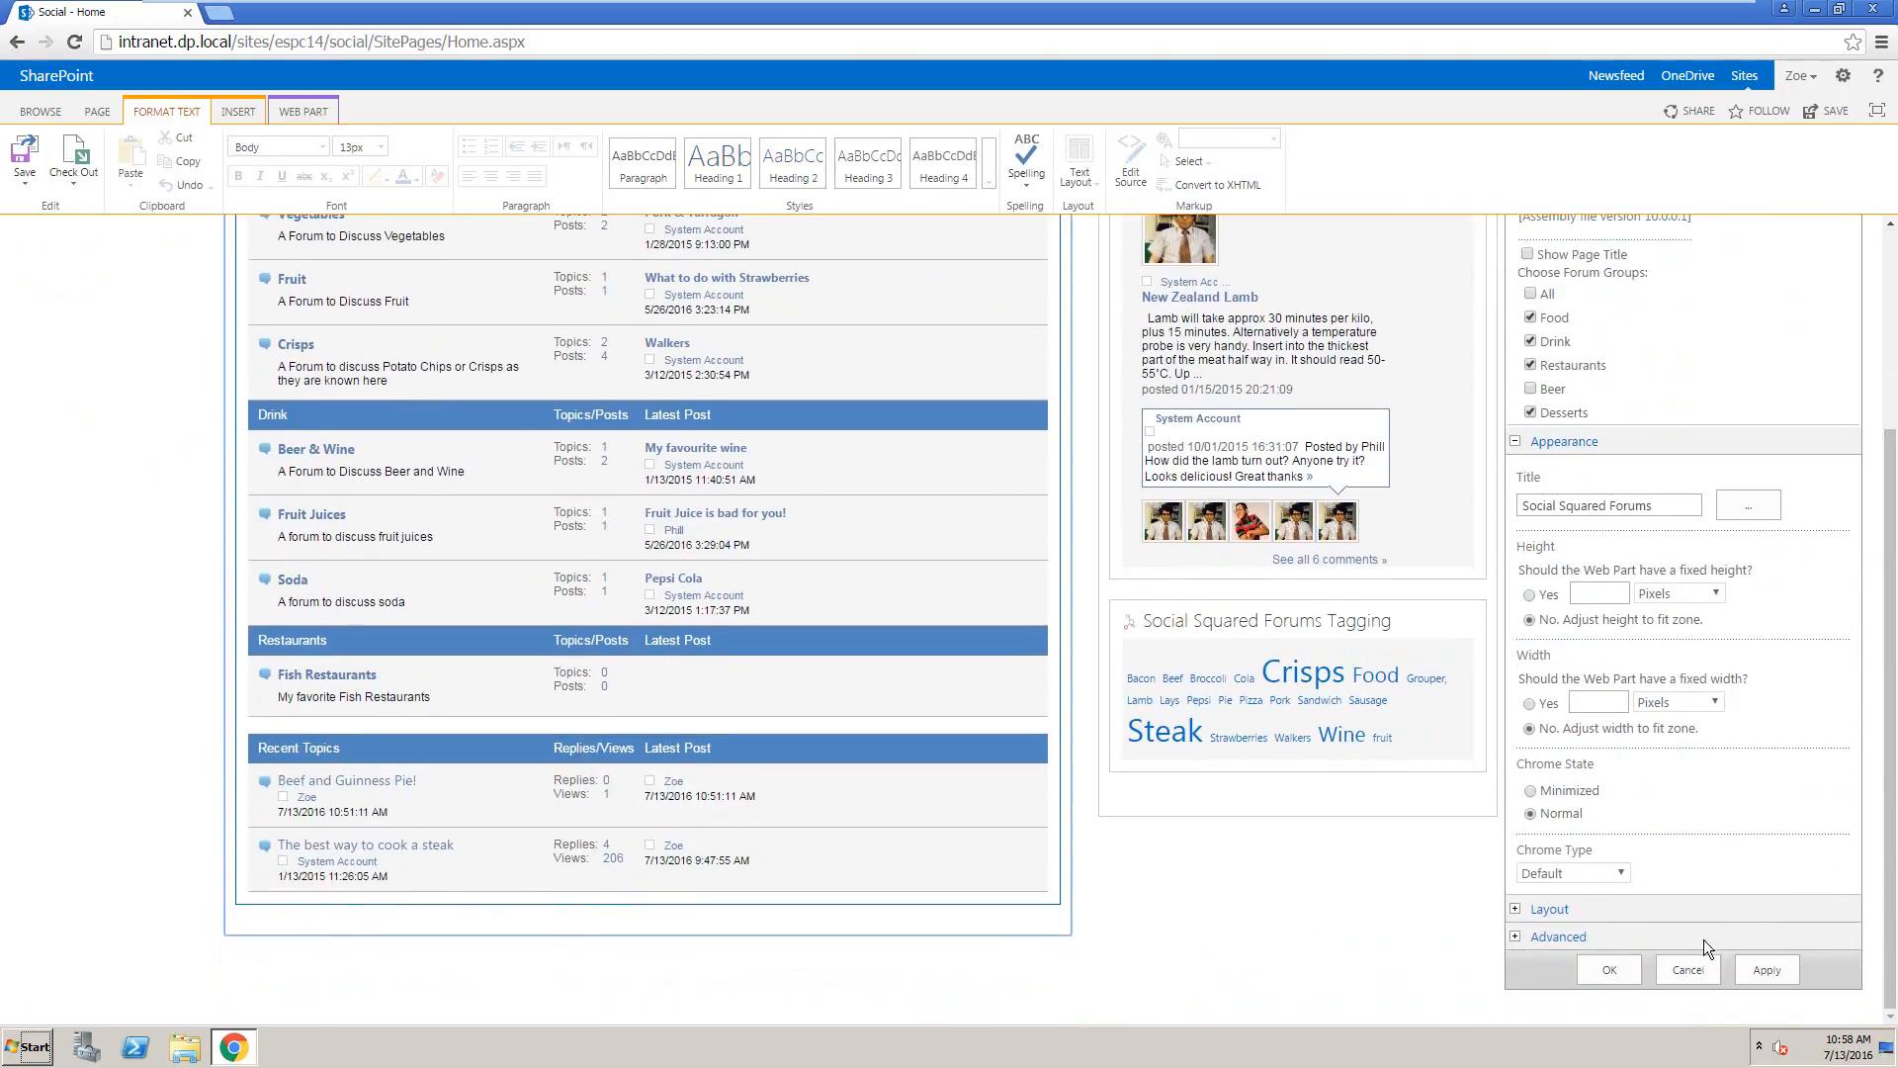
{"action": "left_click", "coordinate": [1618, 971]}
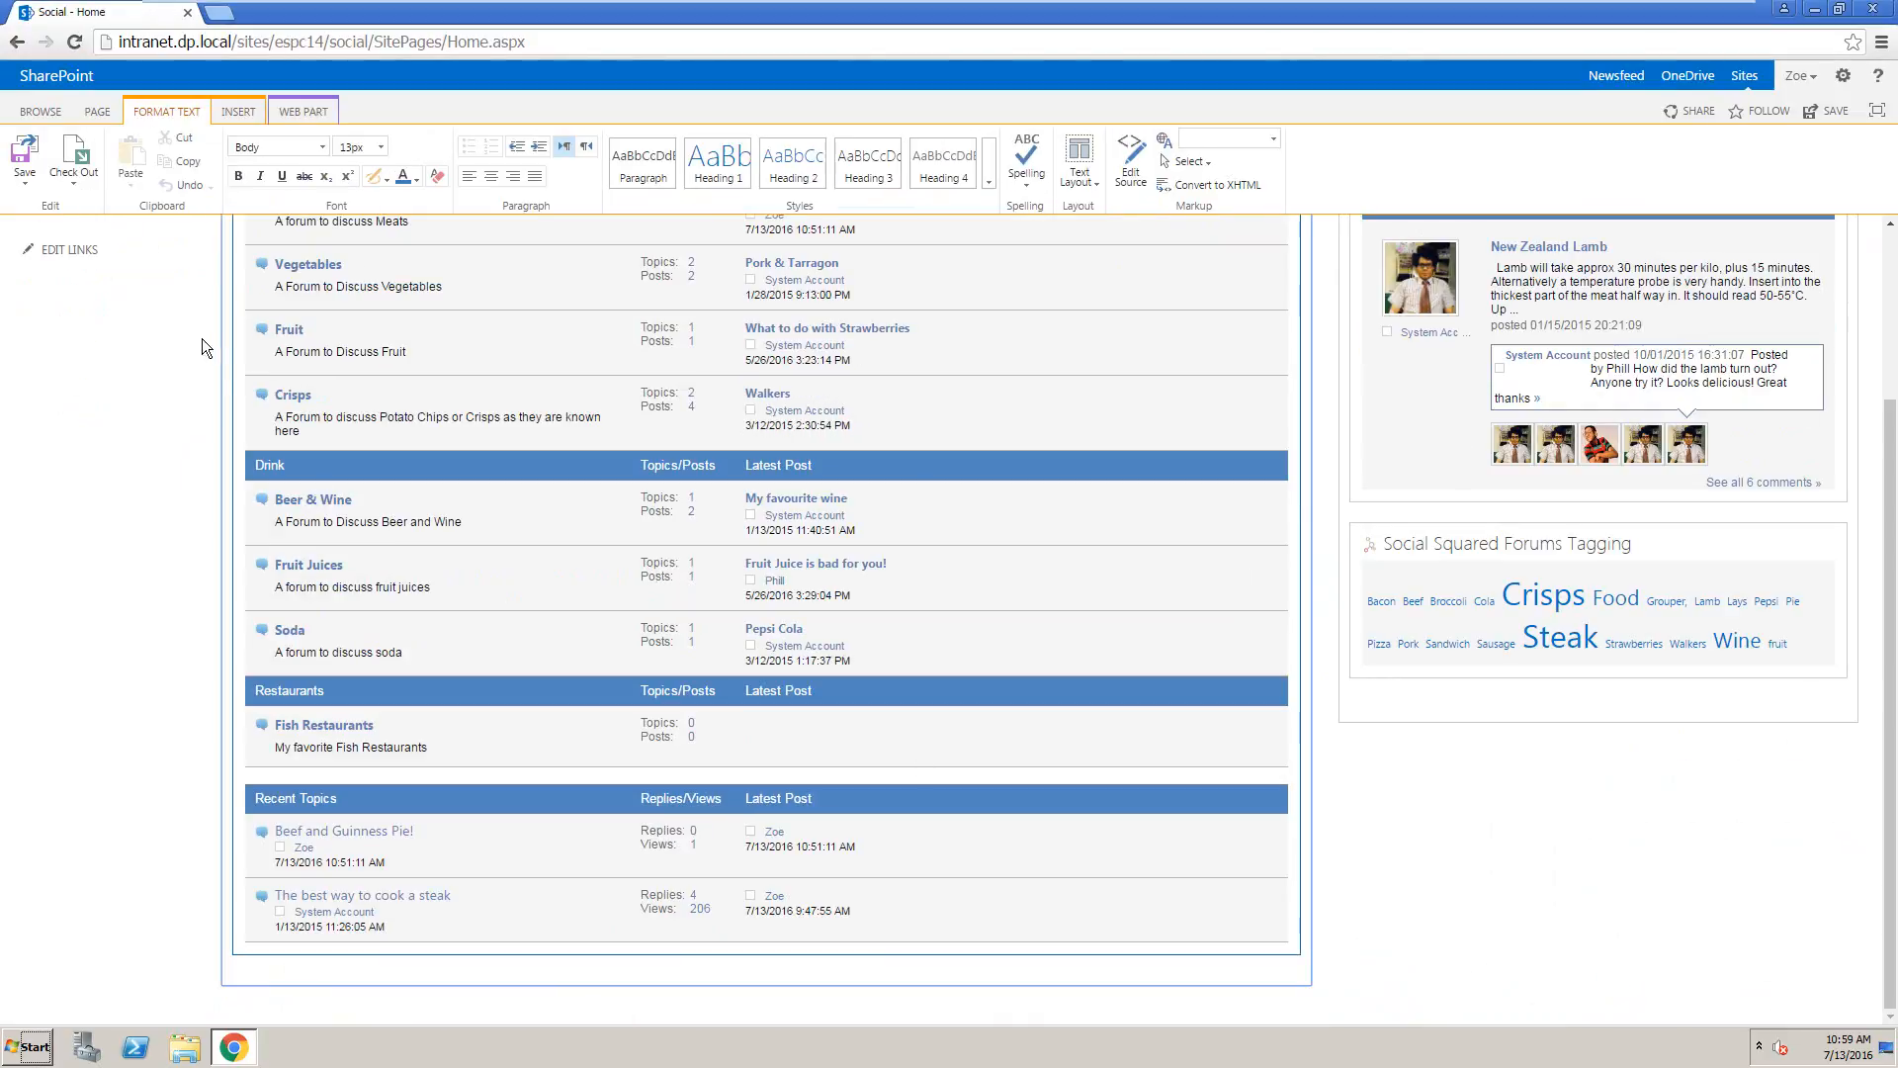
{"action": "left_click", "coordinate": [23, 153]}
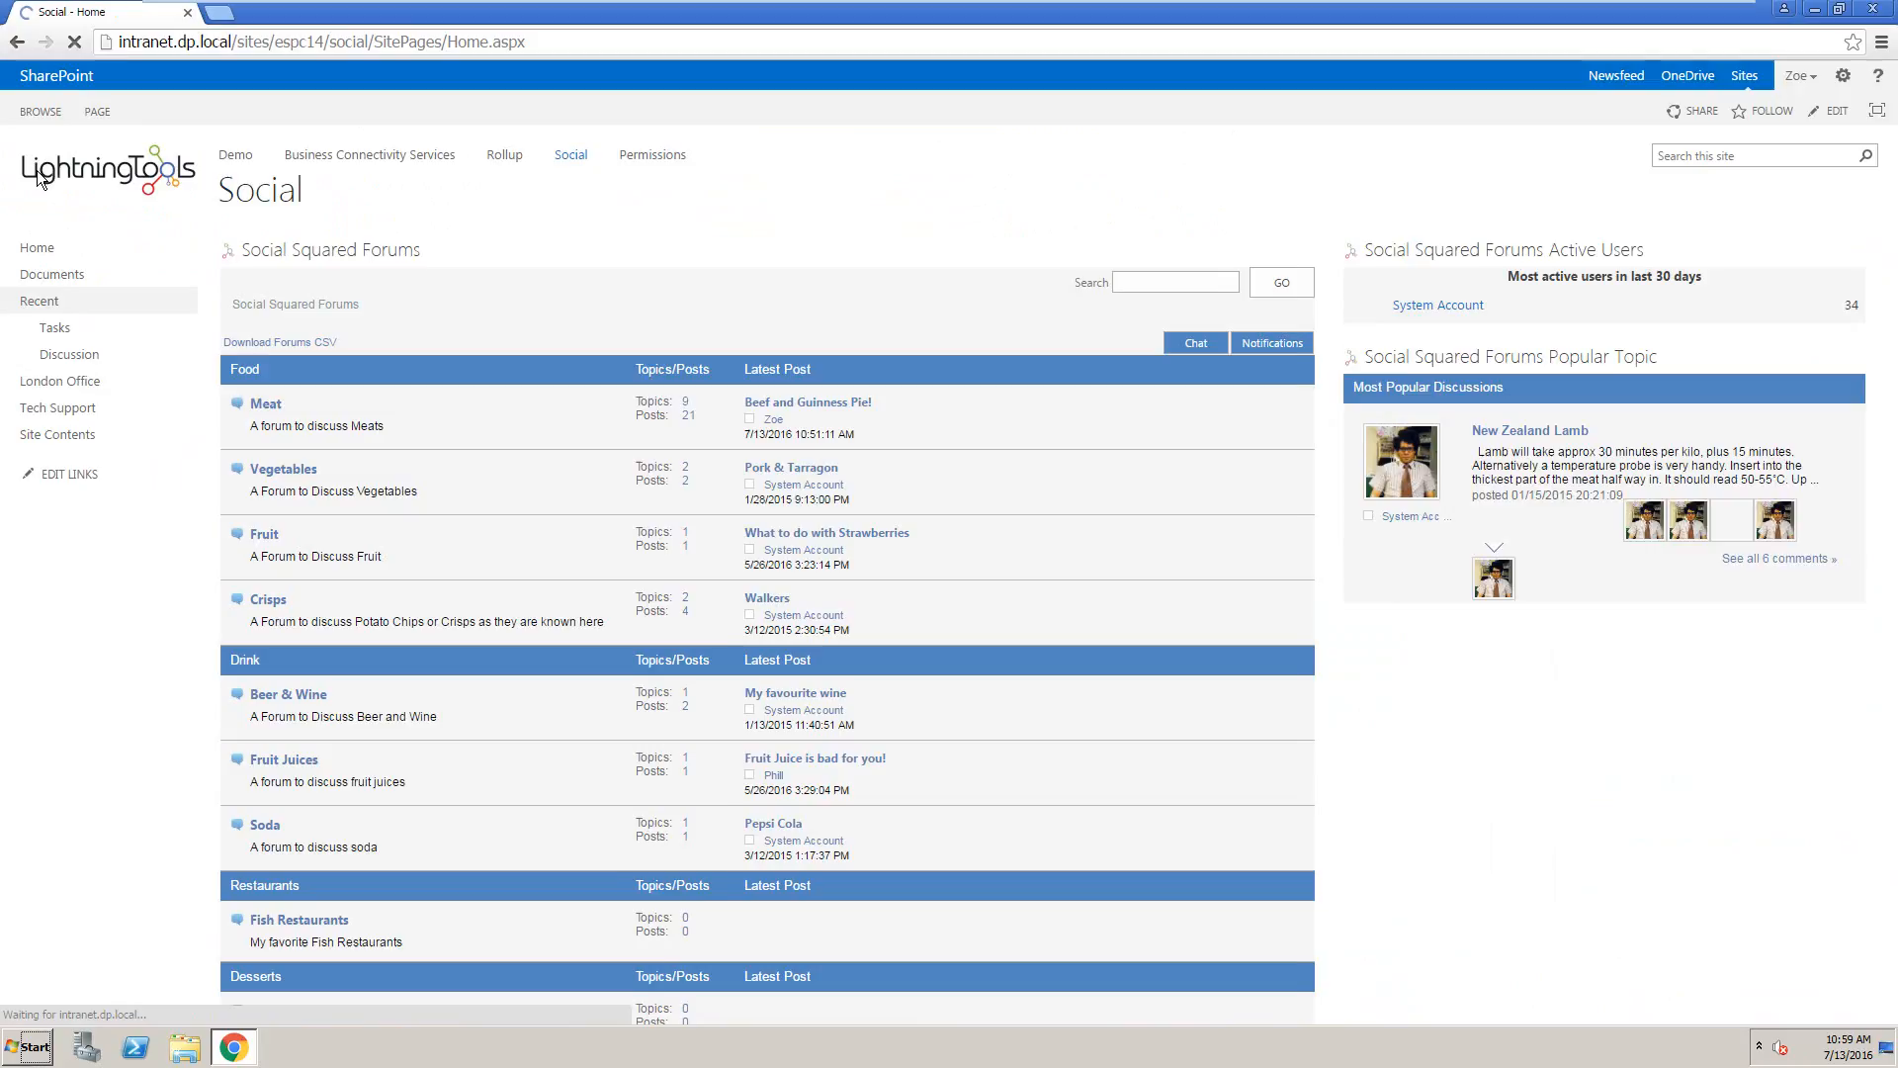
{"action": "scroll", "coordinate": [427, 477], "scroll_direction": "down", "scroll_amount": 3}
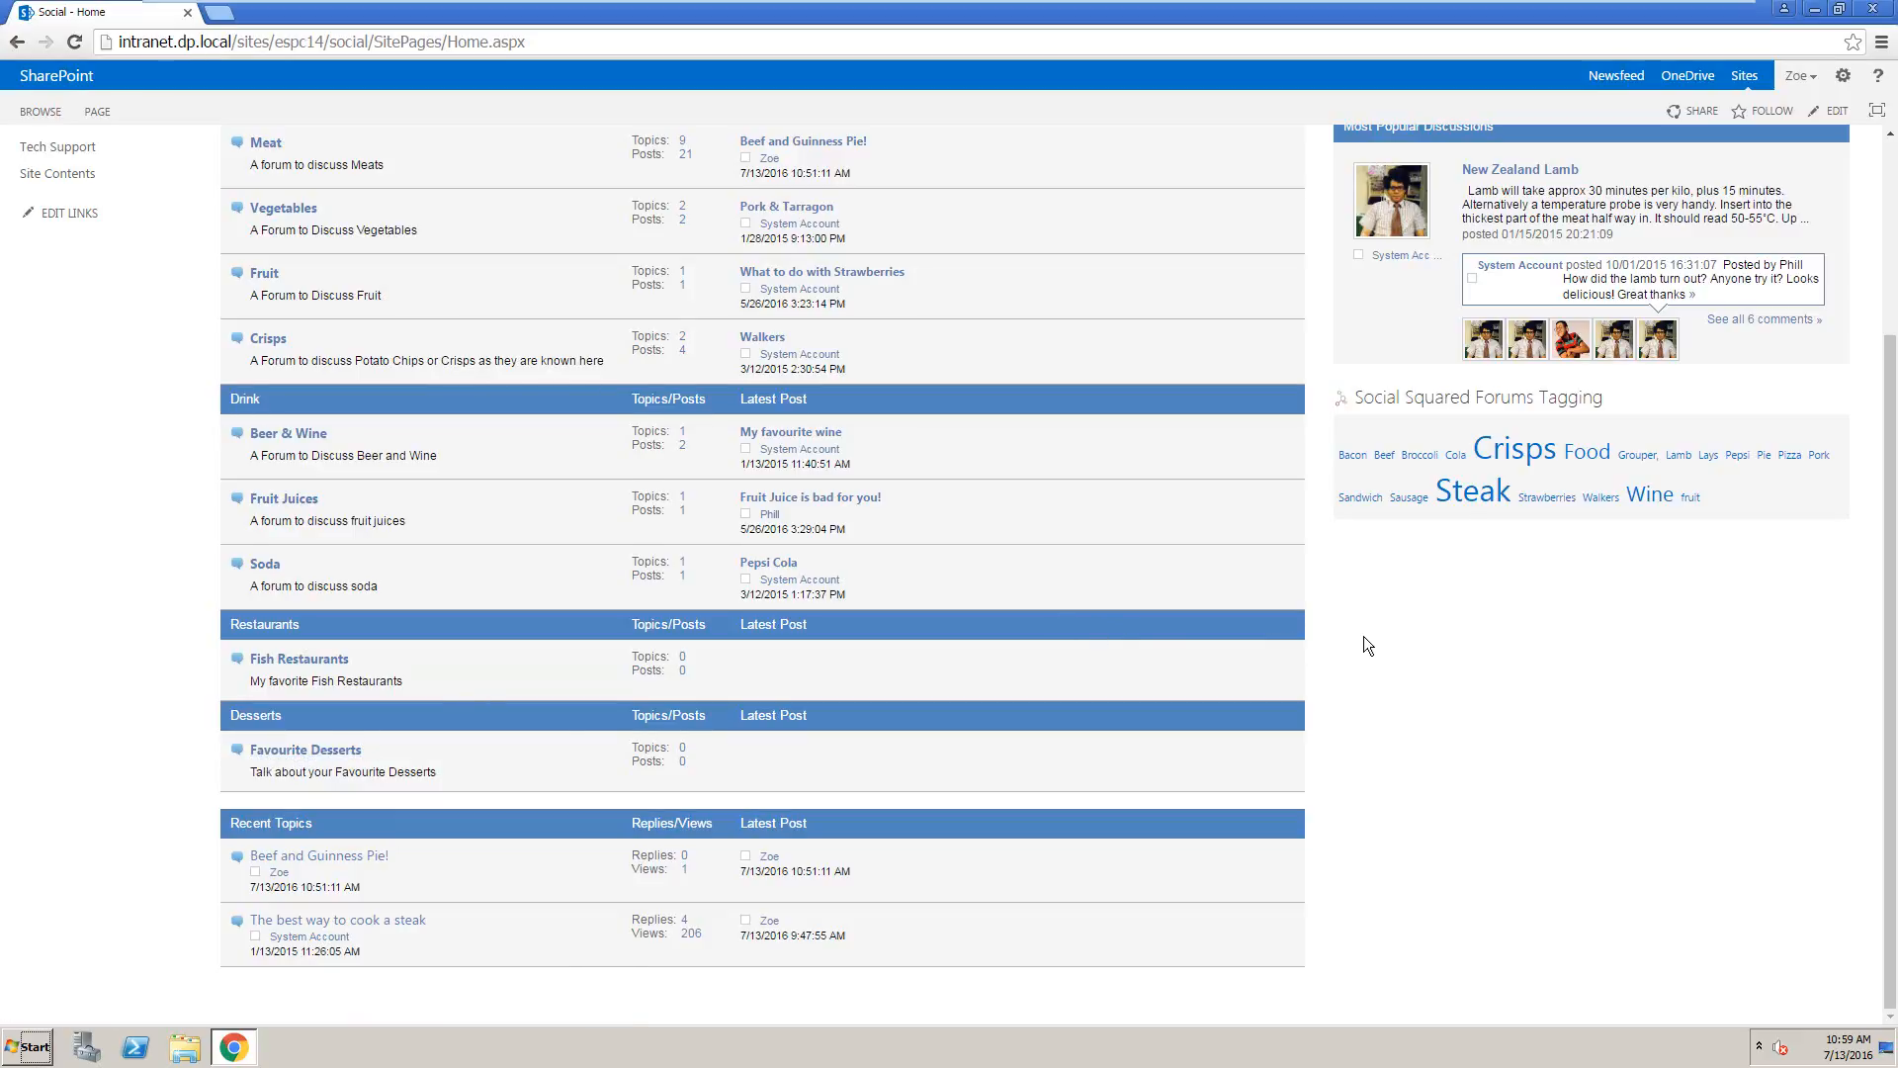
{"action": "scroll", "coordinate": [1366, 644], "scroll_direction": "up", "scroll_amount": 3}
Add a new page named "Beer" to the site and give it a two-column text layout.
{"action": "left_click", "coordinate": [1843, 77]}
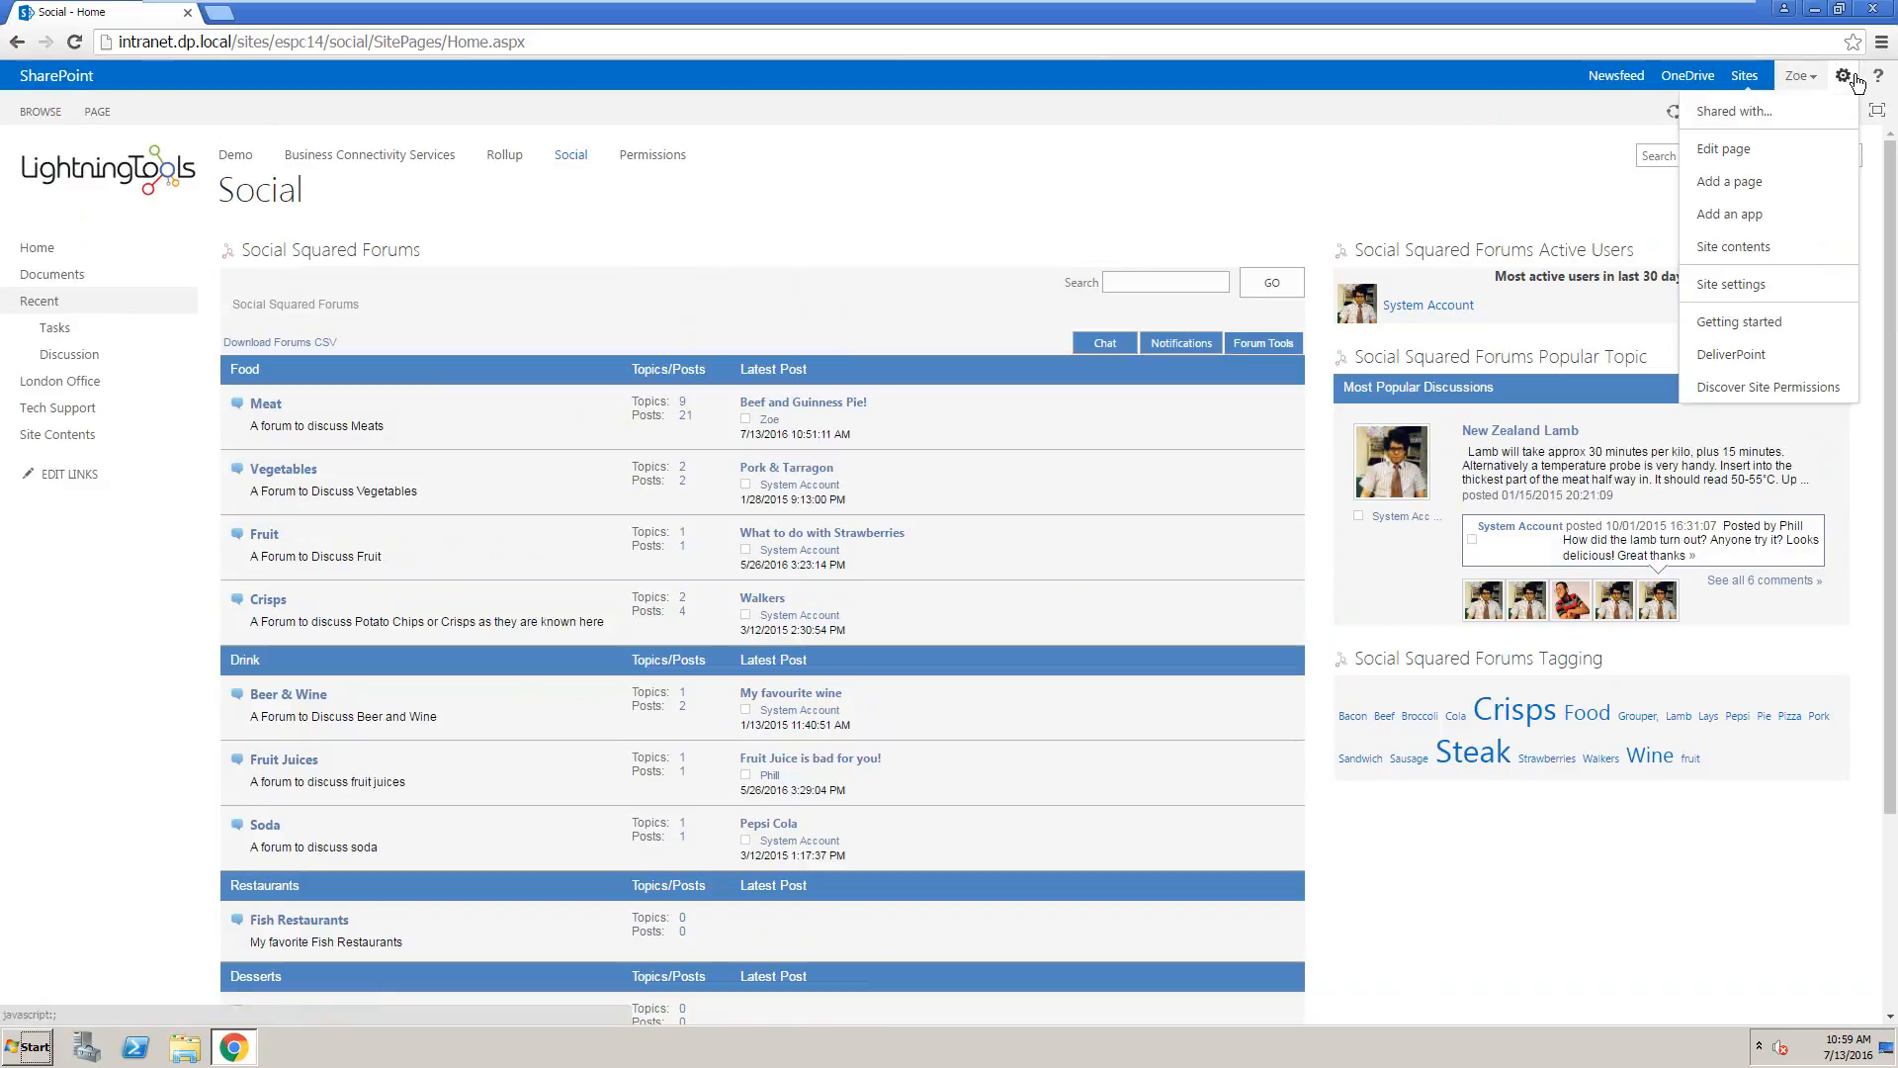
{"action": "left_click", "coordinate": [1817, 185]}
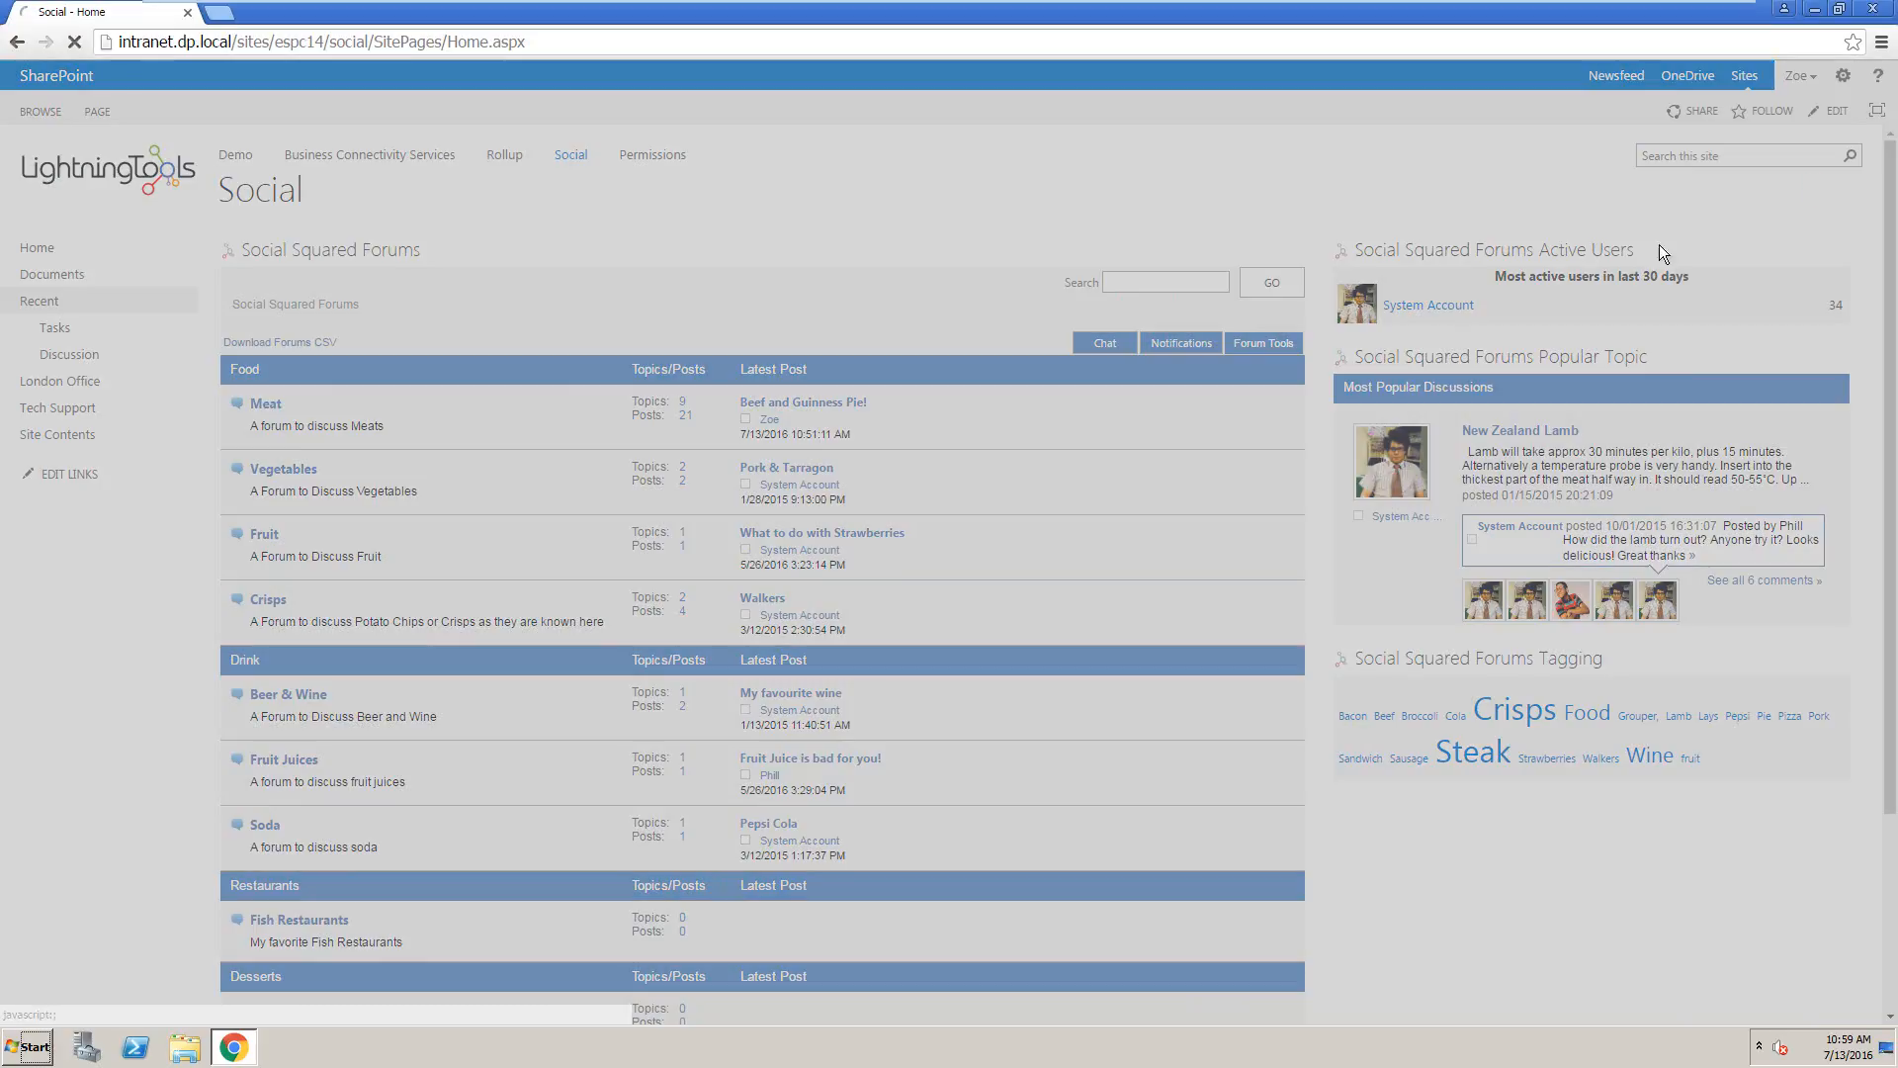
{"action": "type", "text": "Beer"}
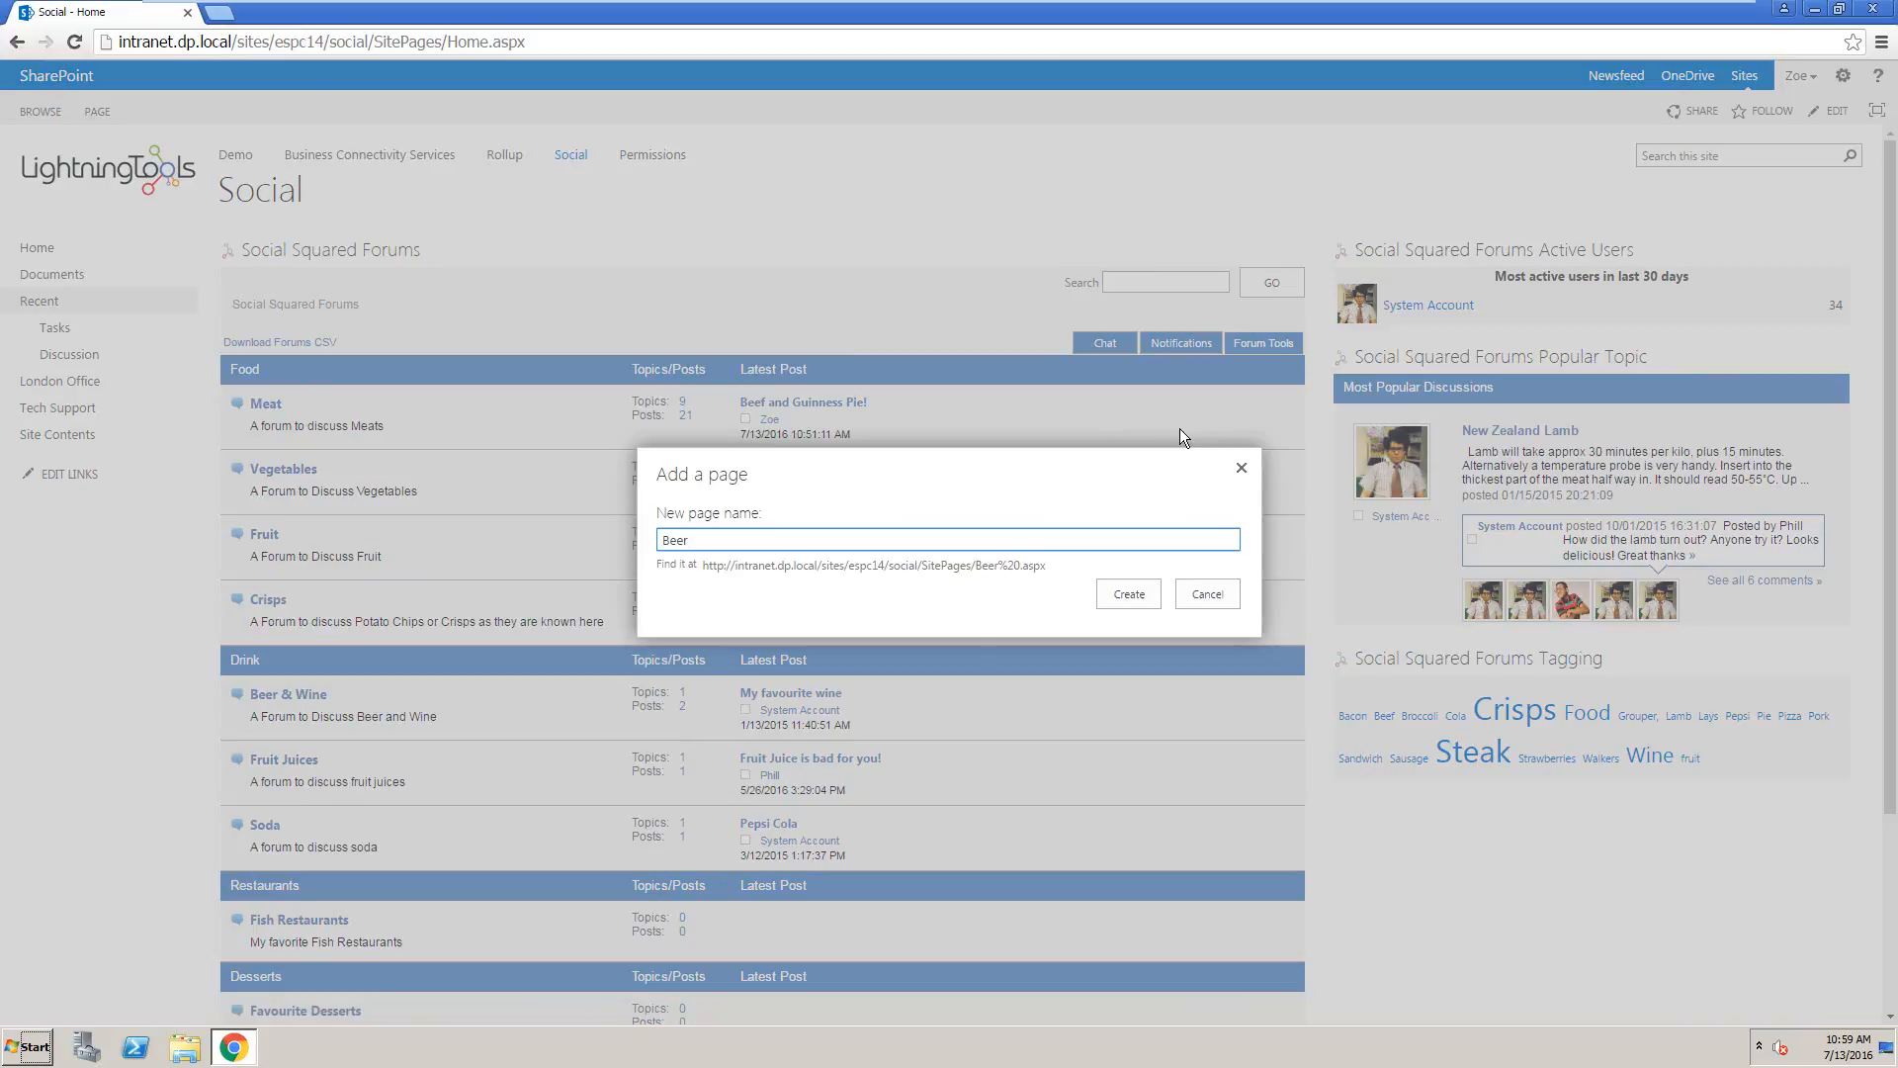
{"action": "key", "text": "BackSpace"}
{"action": "left_click", "coordinate": [1129, 597]}
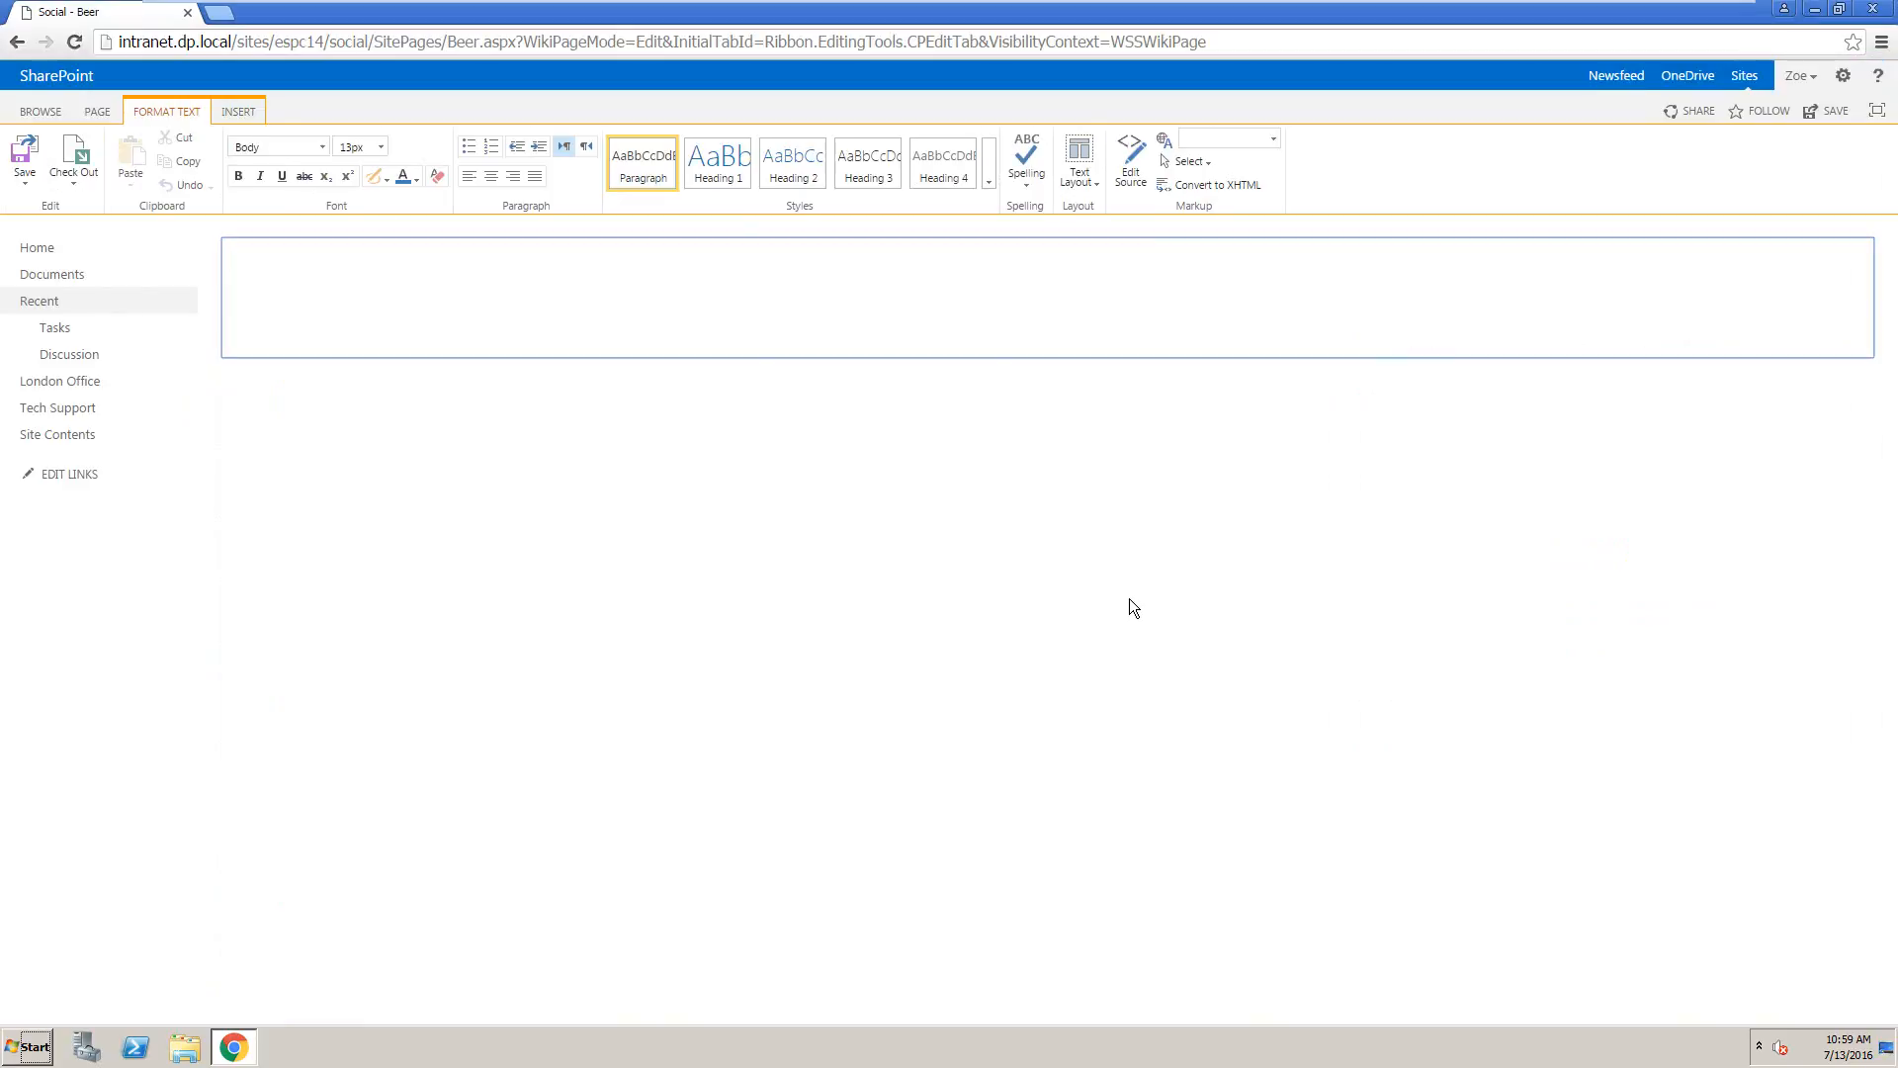
{"action": "left_click", "coordinate": [1080, 159]}
{"action": "left_click", "coordinate": [1111, 283]}
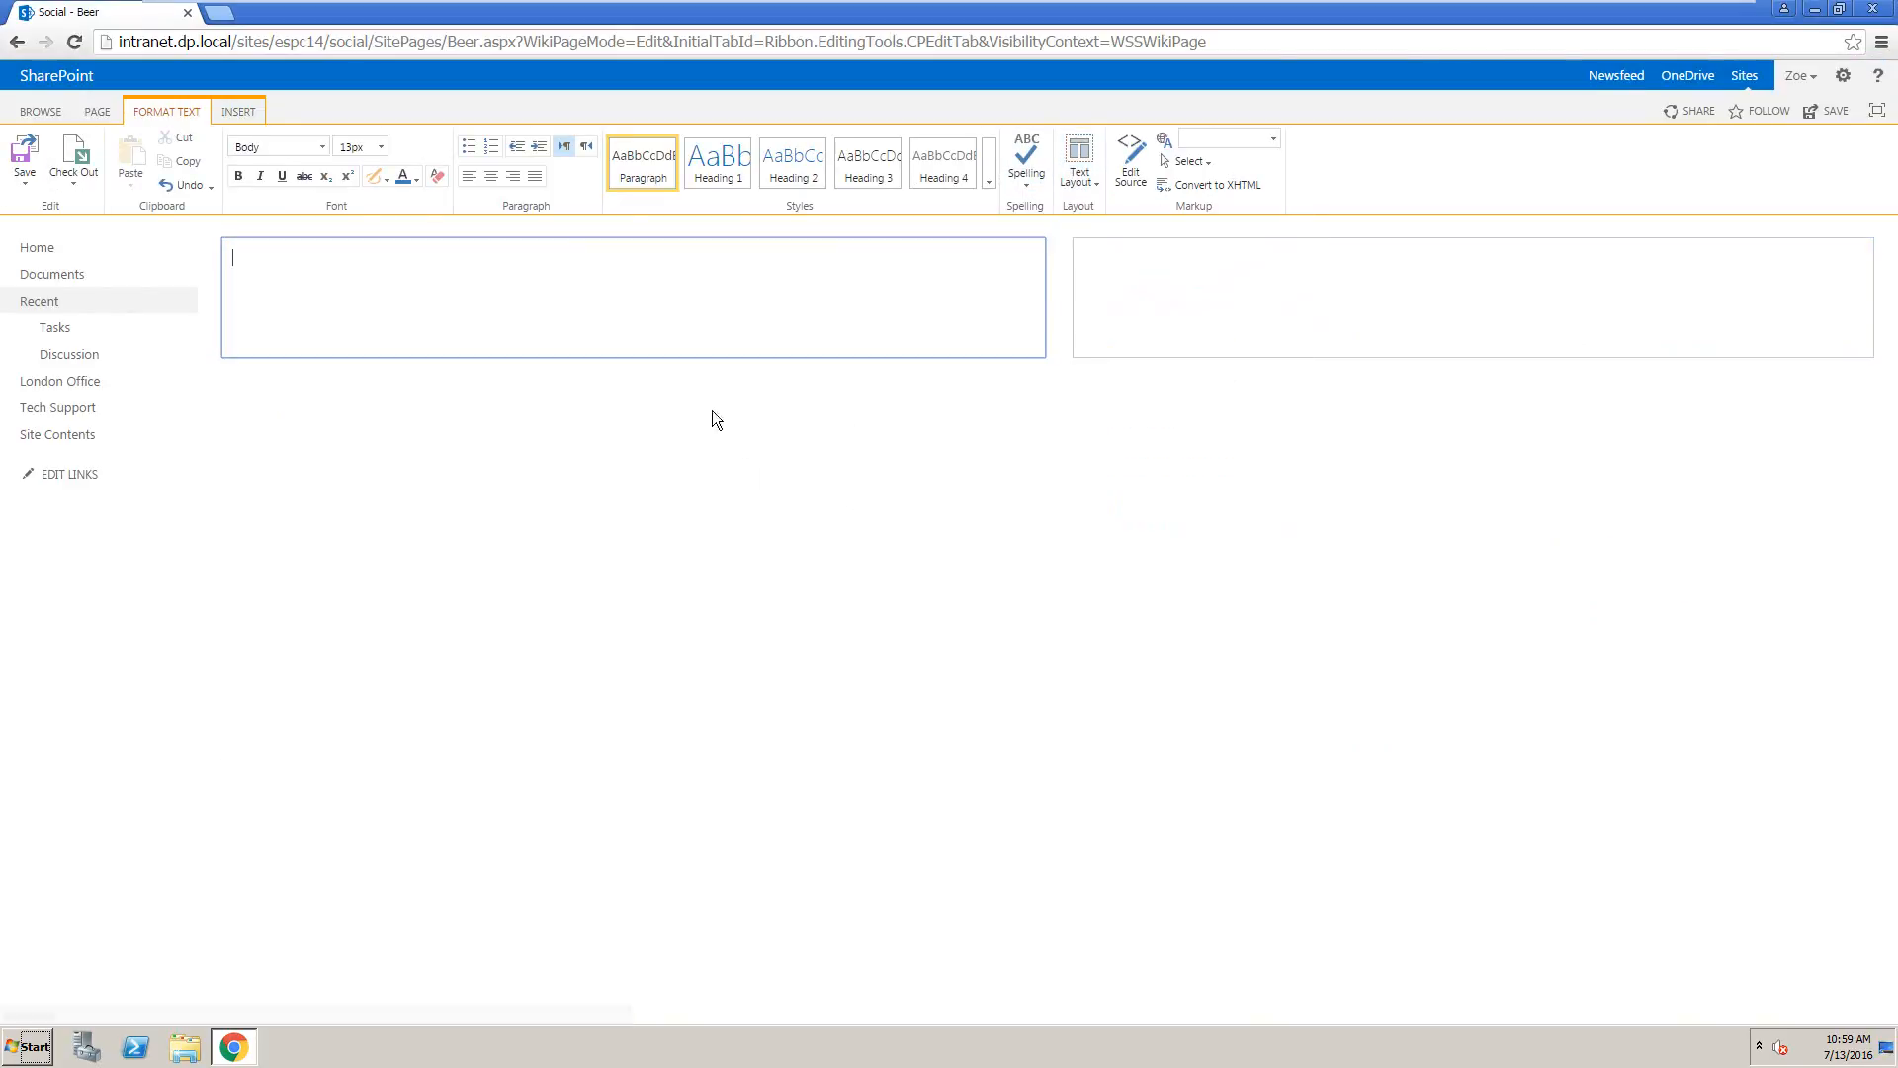
Insert the Social Squared Forums web part from the Lightning Tools Web Parts category into the Beer page's first column.
{"action": "left_click", "coordinate": [240, 111]}
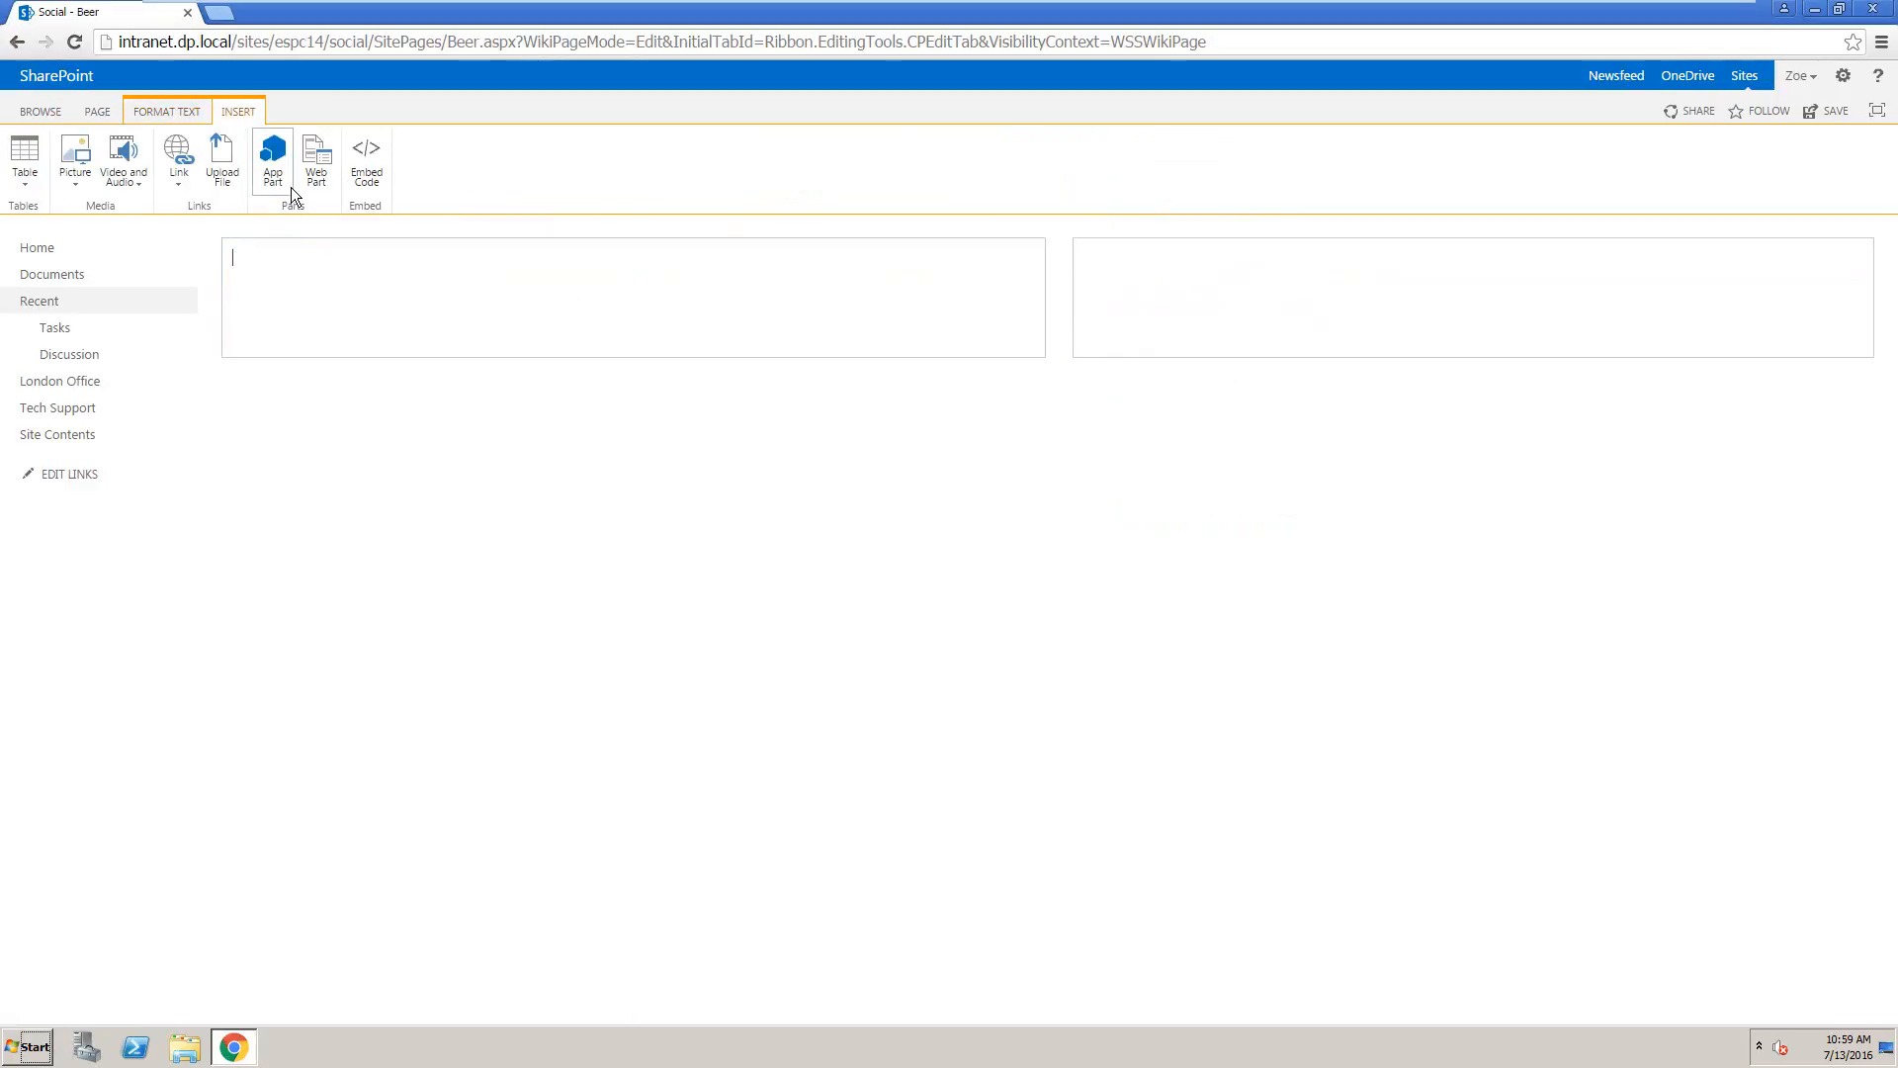
{"action": "left_click", "coordinate": [275, 166]}
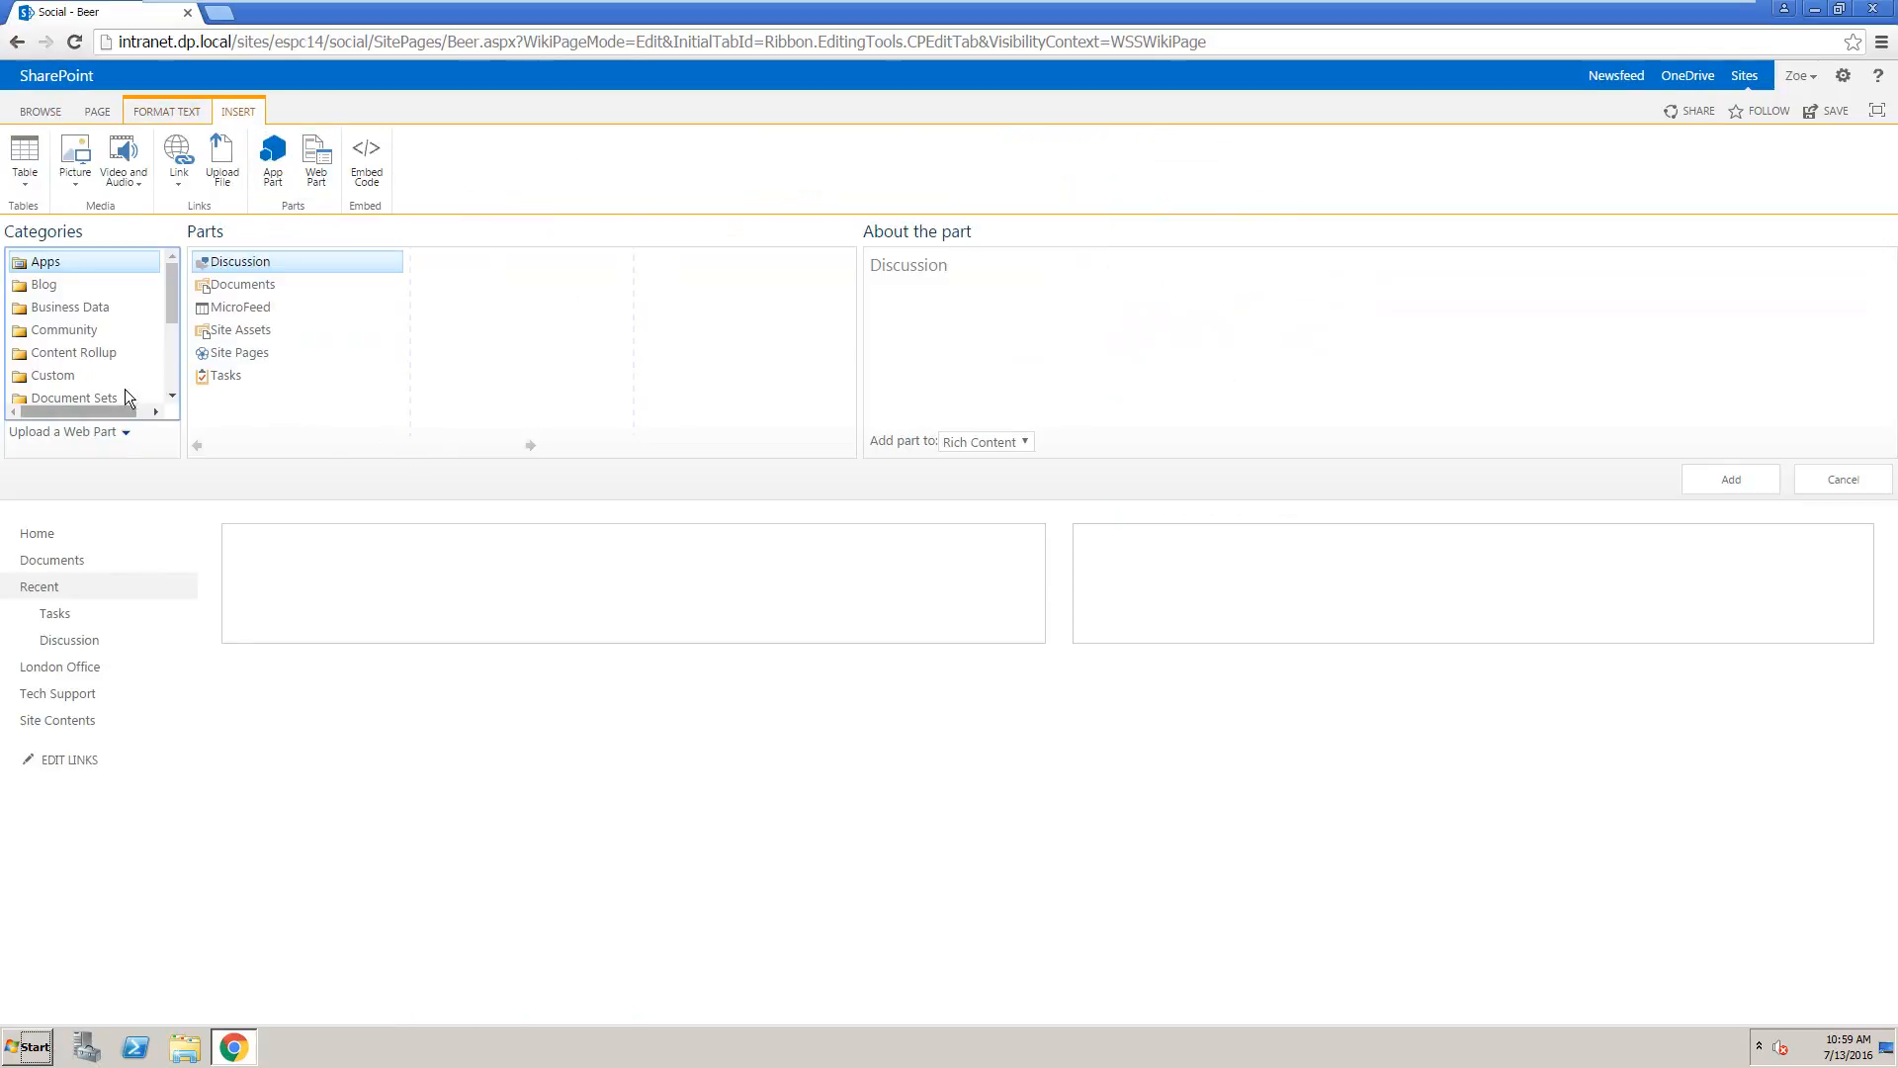
{"action": "left_click_drag", "start_coordinate": [170, 300], "coordinate": [174, 348]}
{"action": "left_click", "coordinate": [128, 328]}
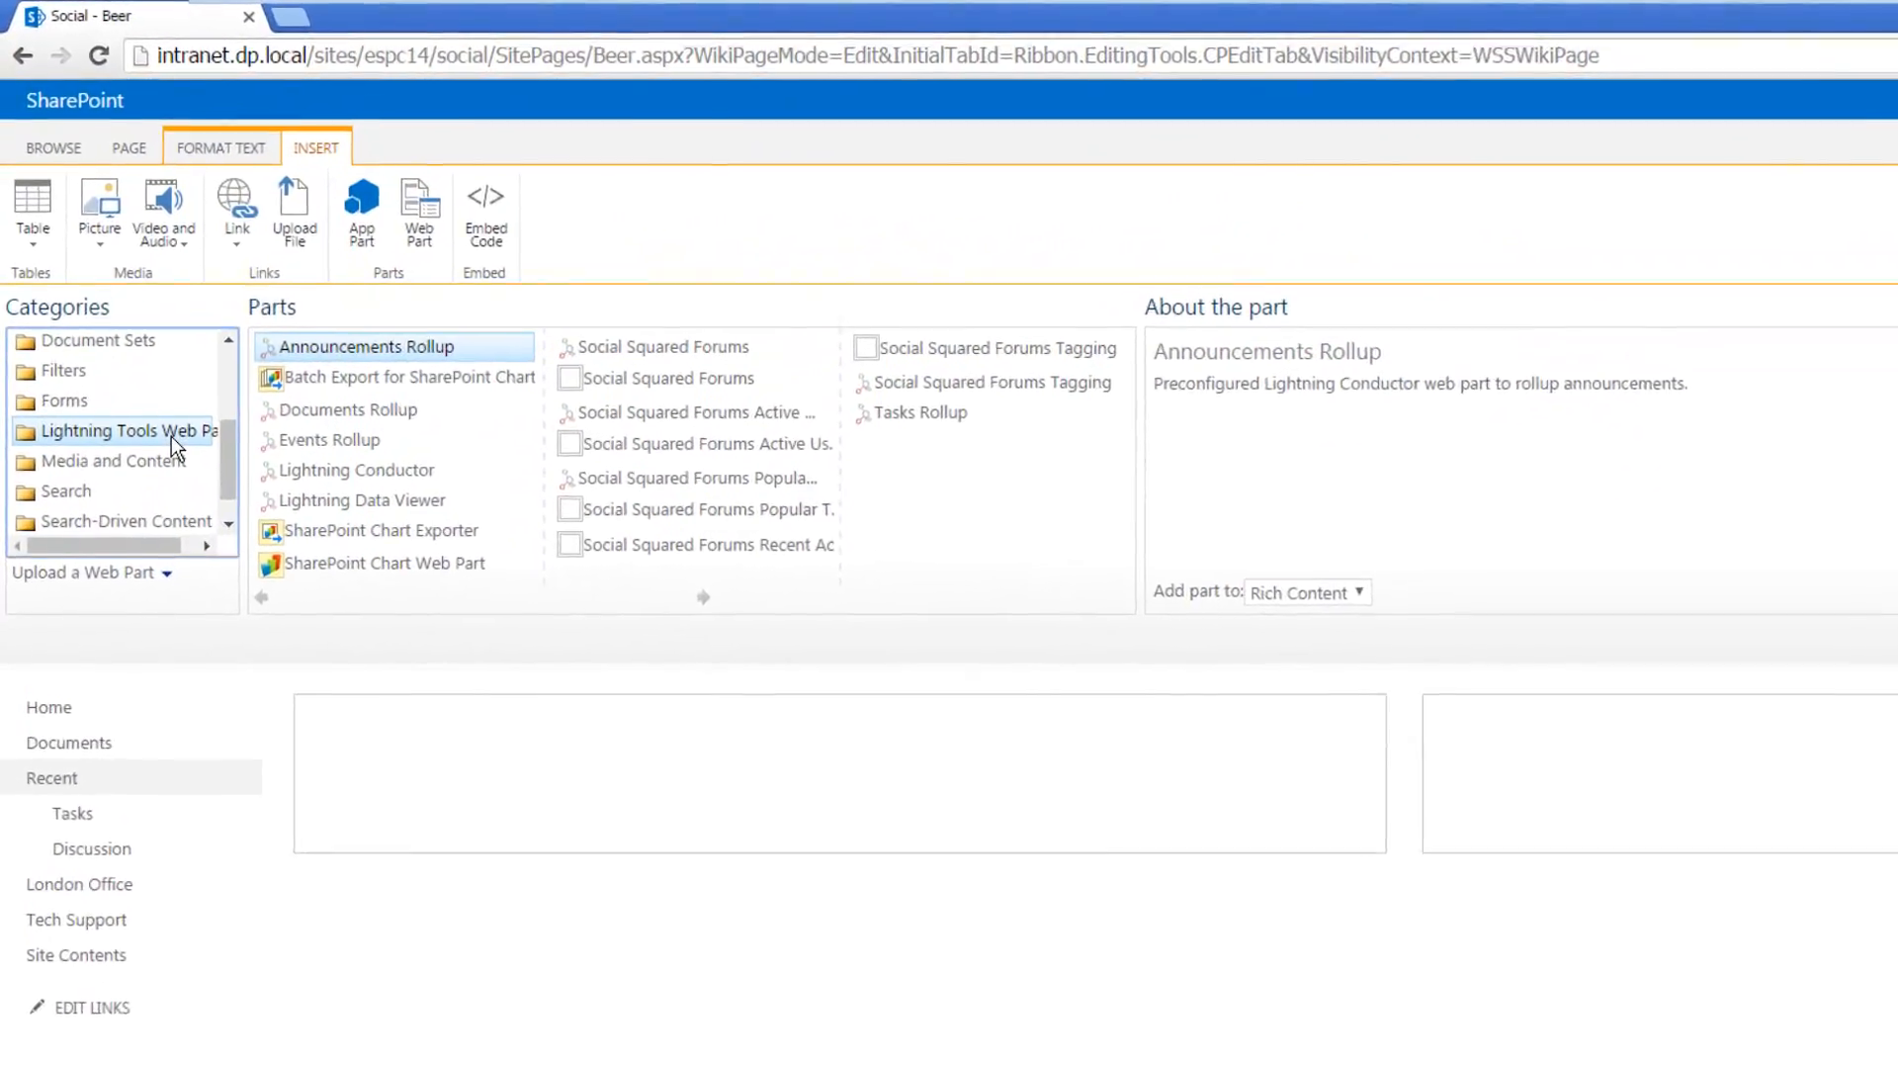
{"action": "left_click", "coordinate": [636, 385]}
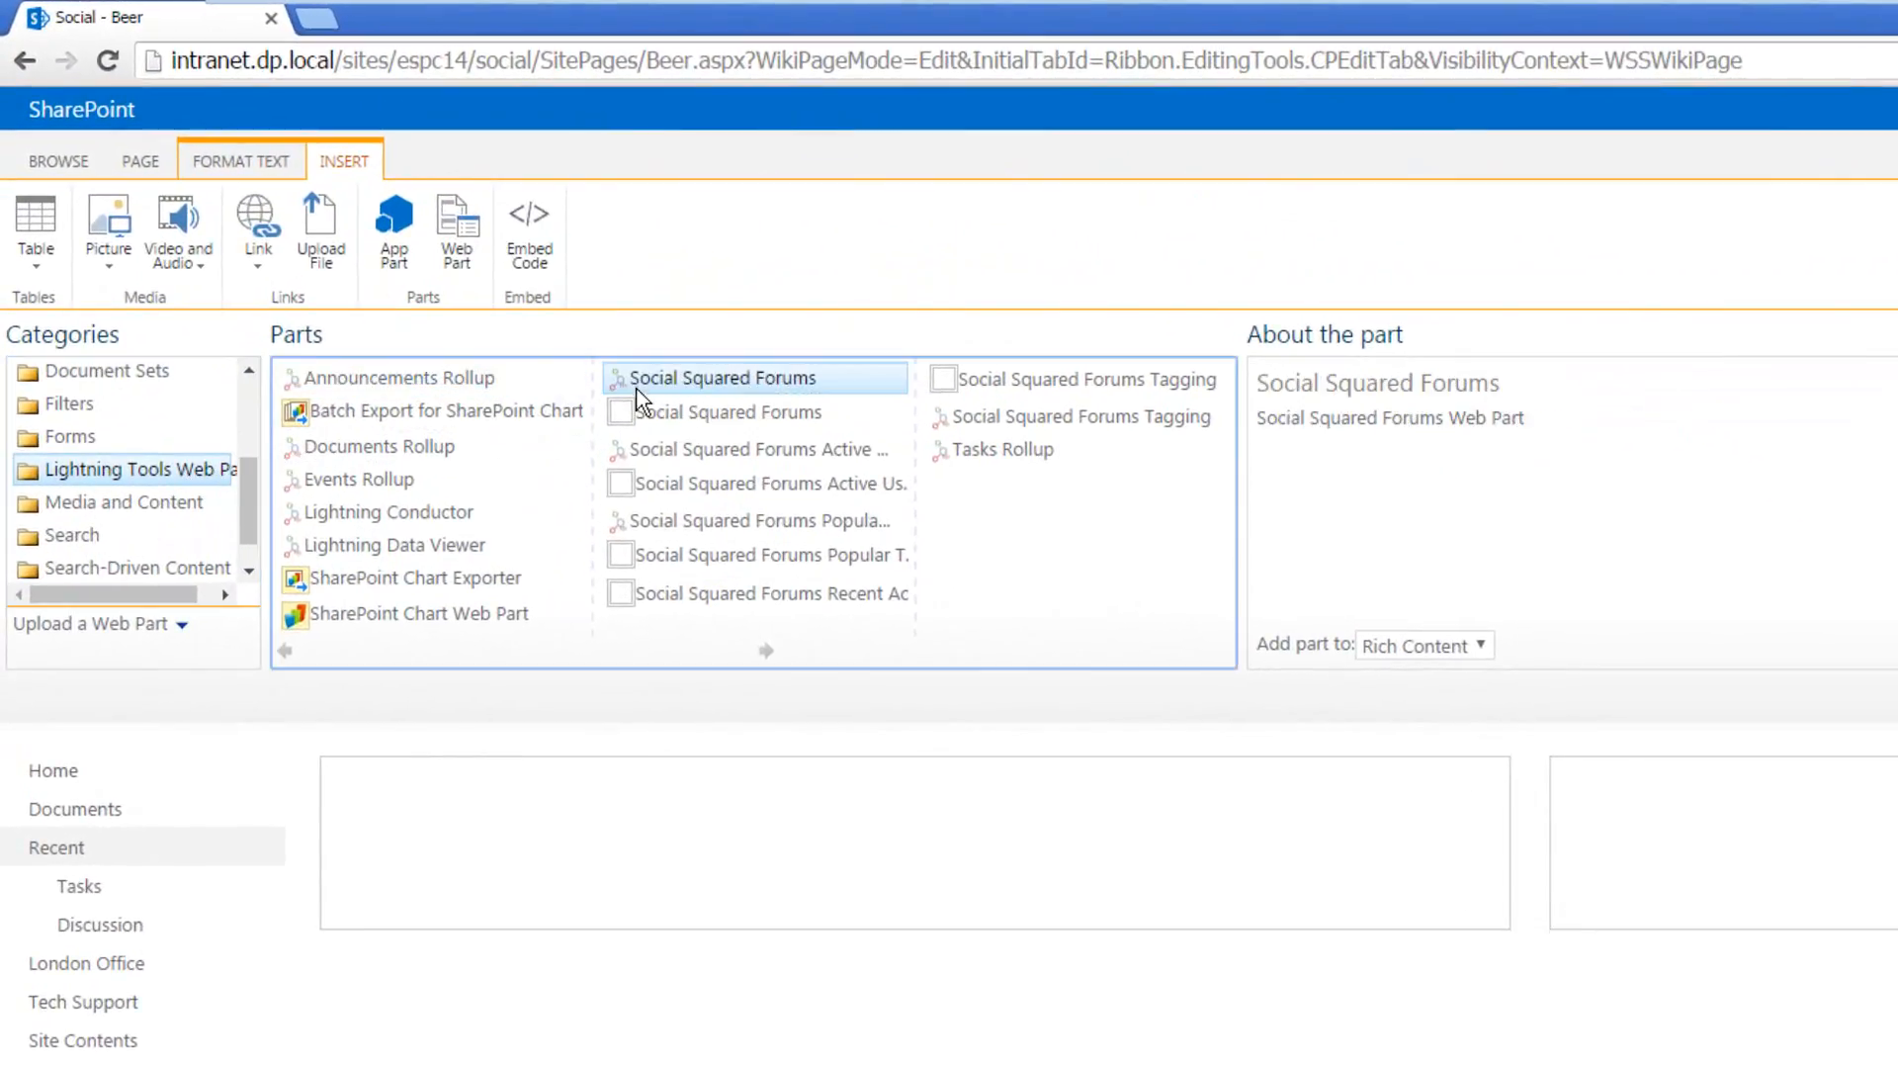
{"action": "left_click", "coordinate": [1893, 695]}
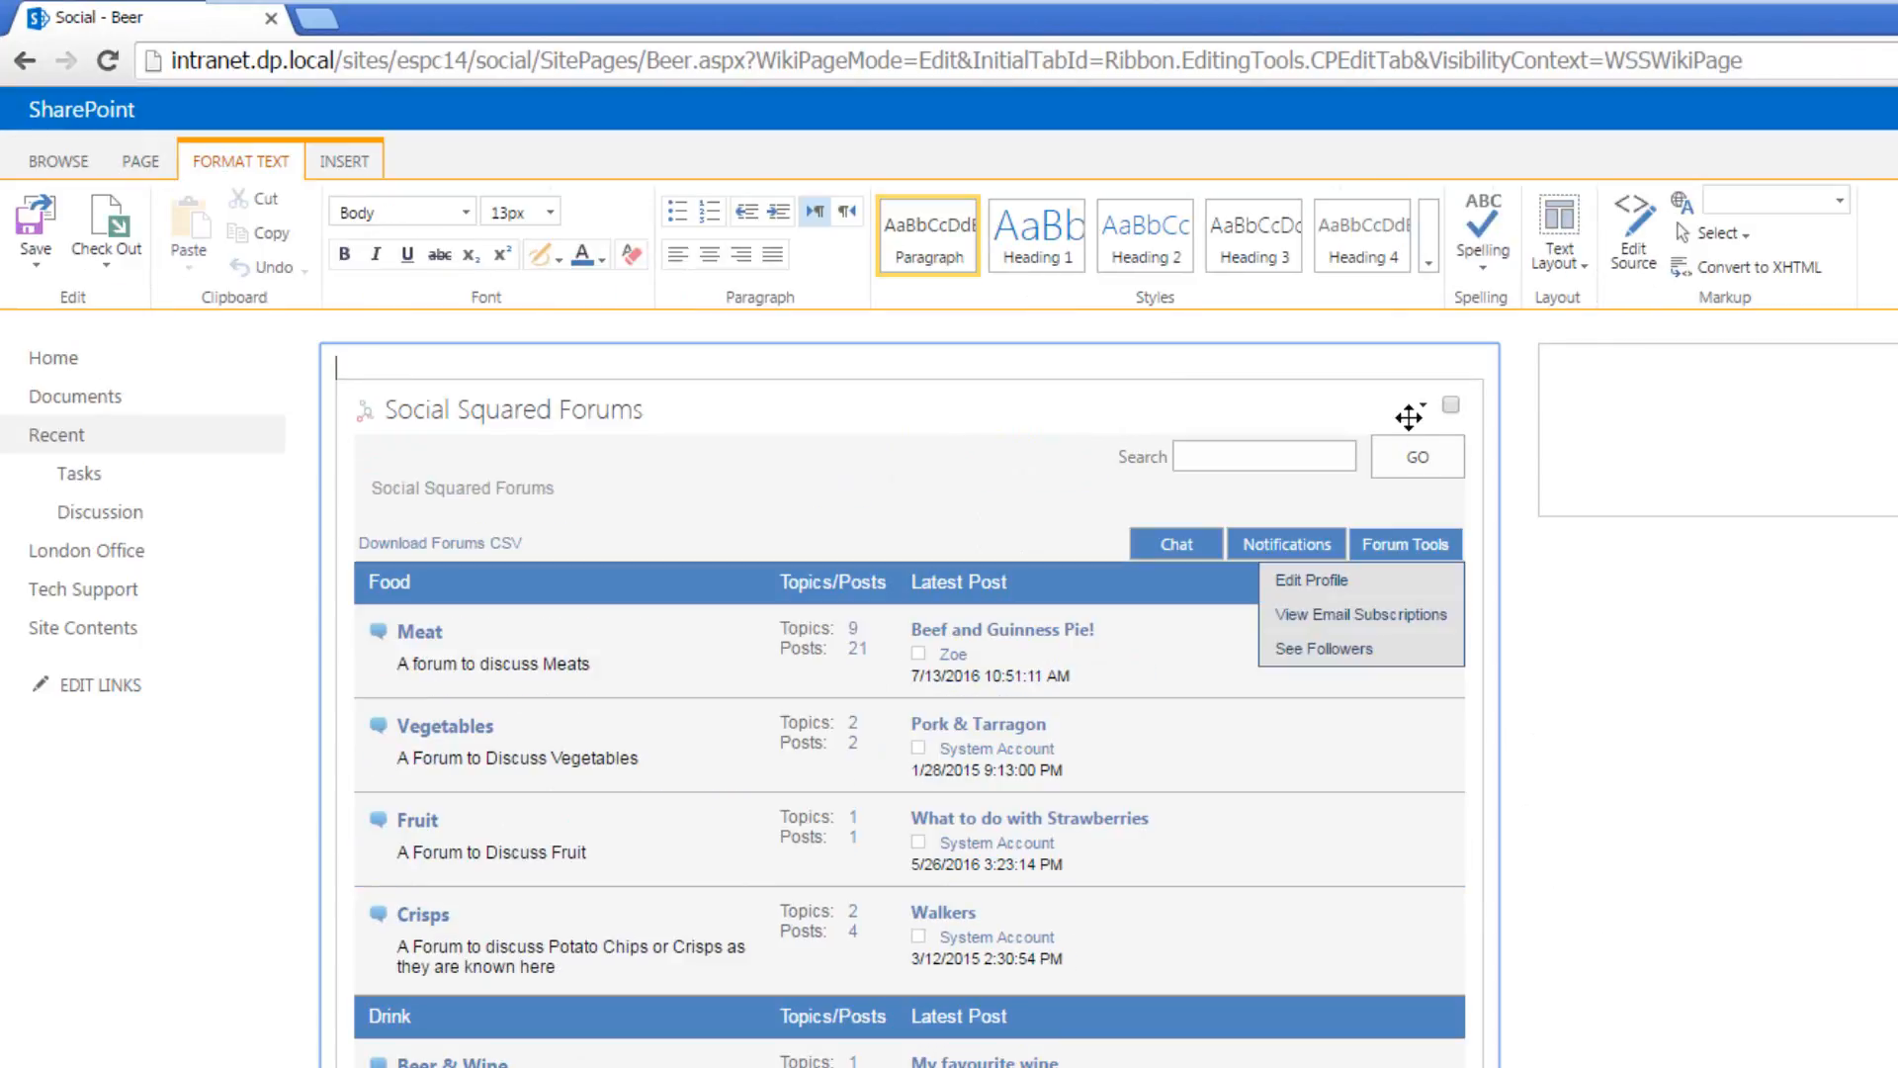
Set the Social Squared Forums web part to display only the Beer forum group and save the page.
{"action": "left_click", "coordinate": [1424, 403]}
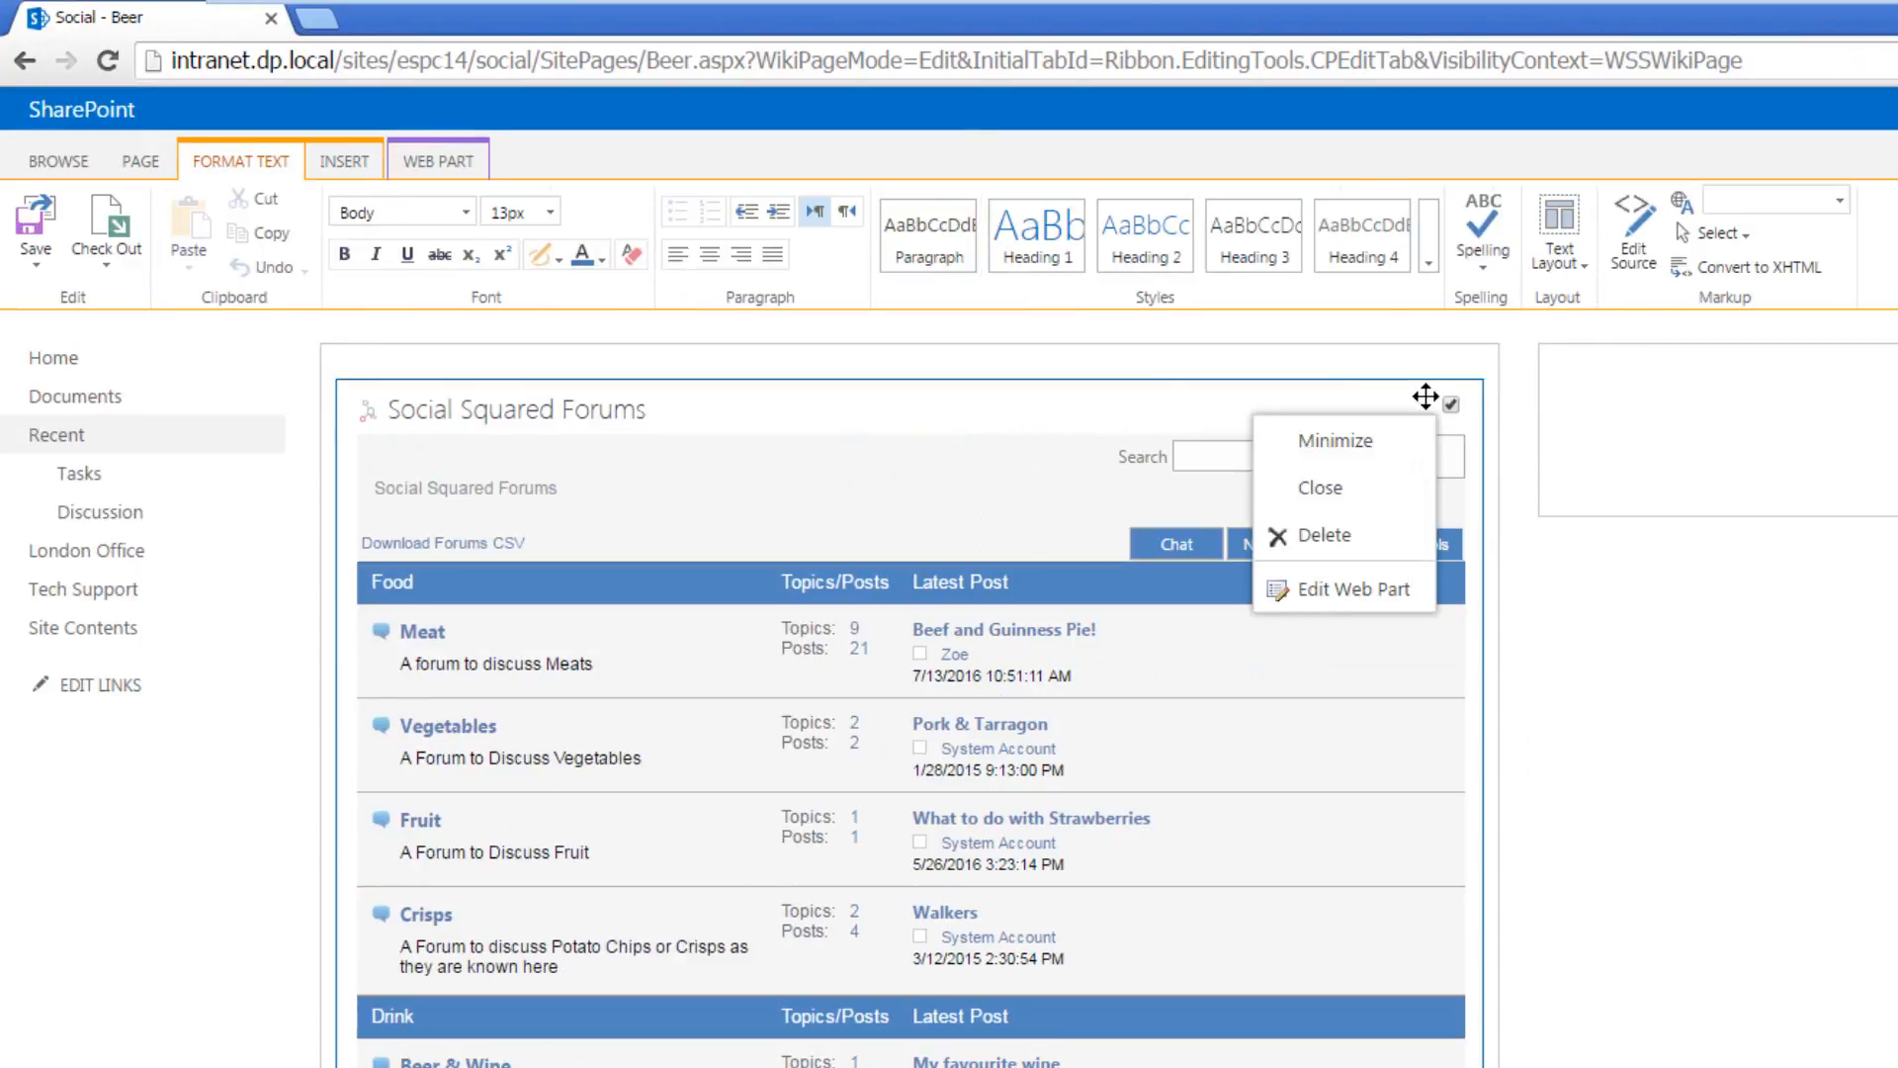
{"action": "left_click", "coordinate": [1359, 590]}
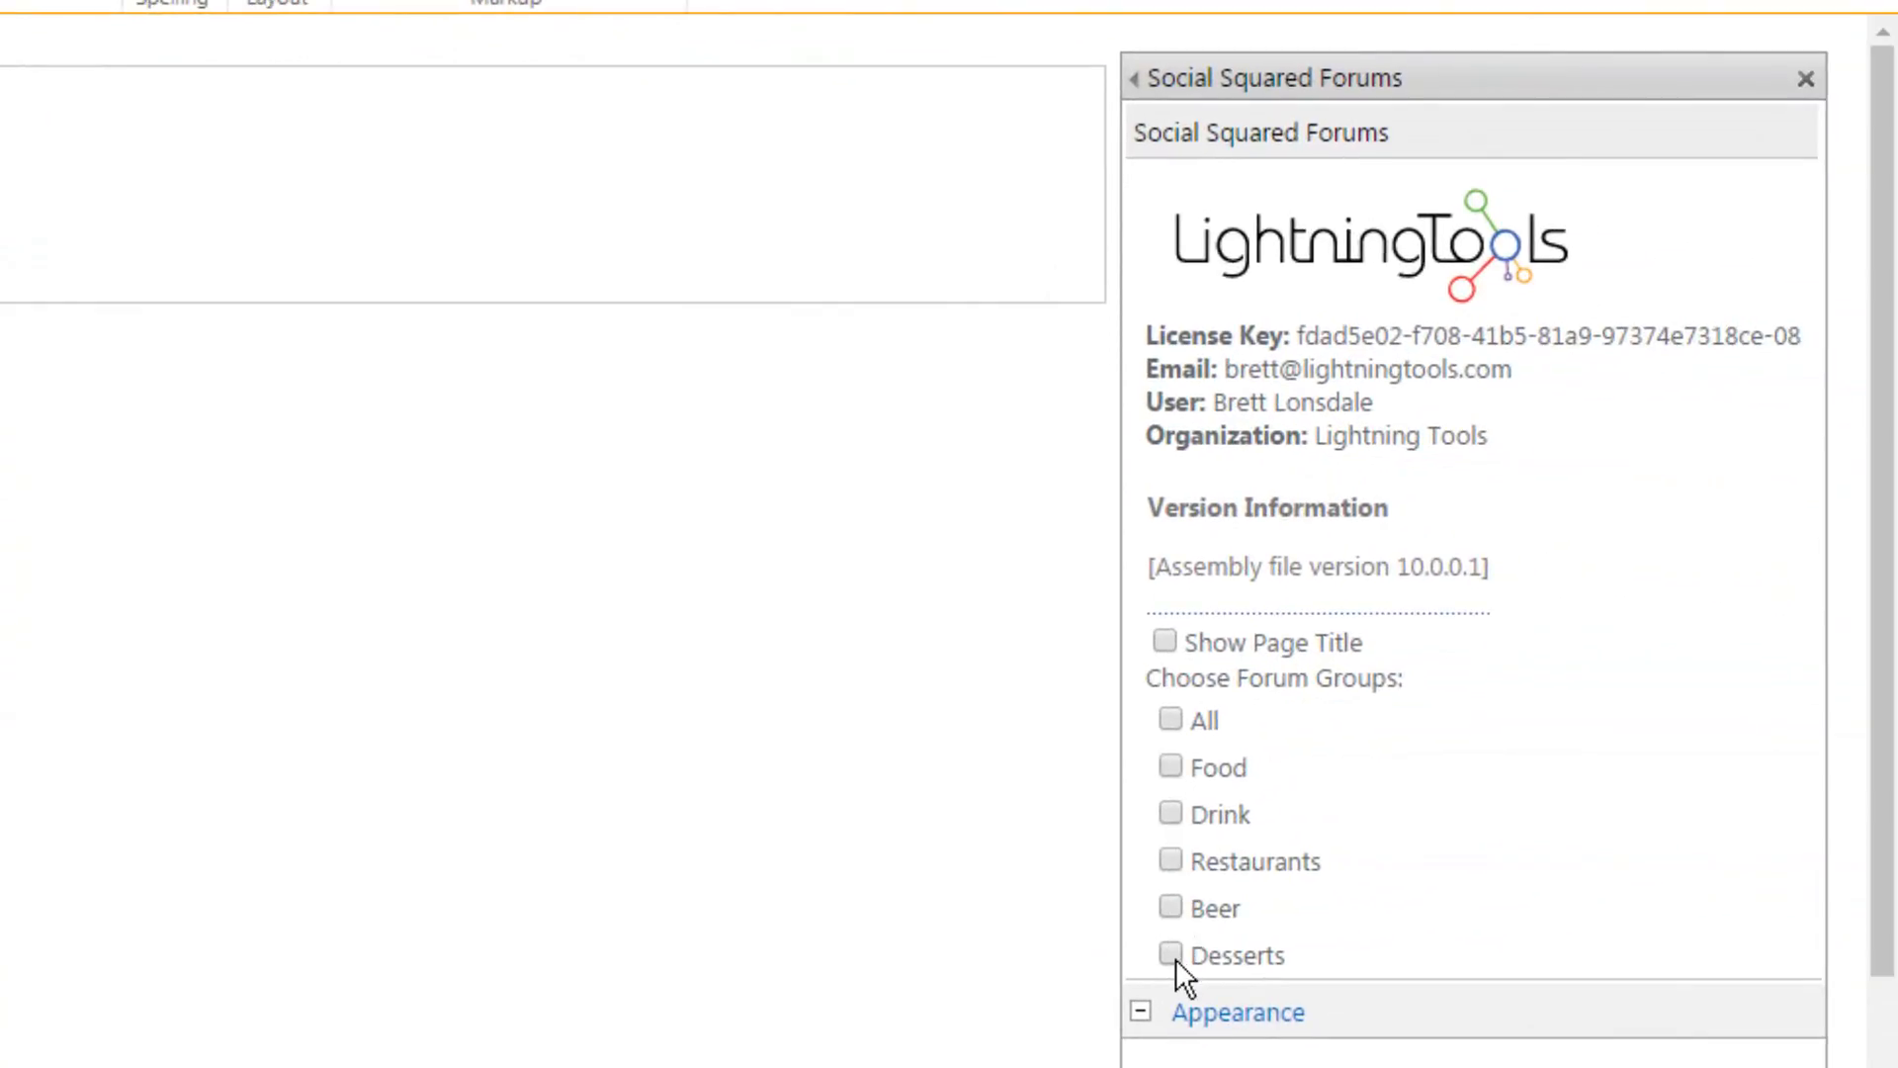
{"action": "left_click", "coordinate": [1178, 899]}
{"action": "left_click_drag", "start_coordinate": [1882, 893], "coordinate": [1882, 1067]}
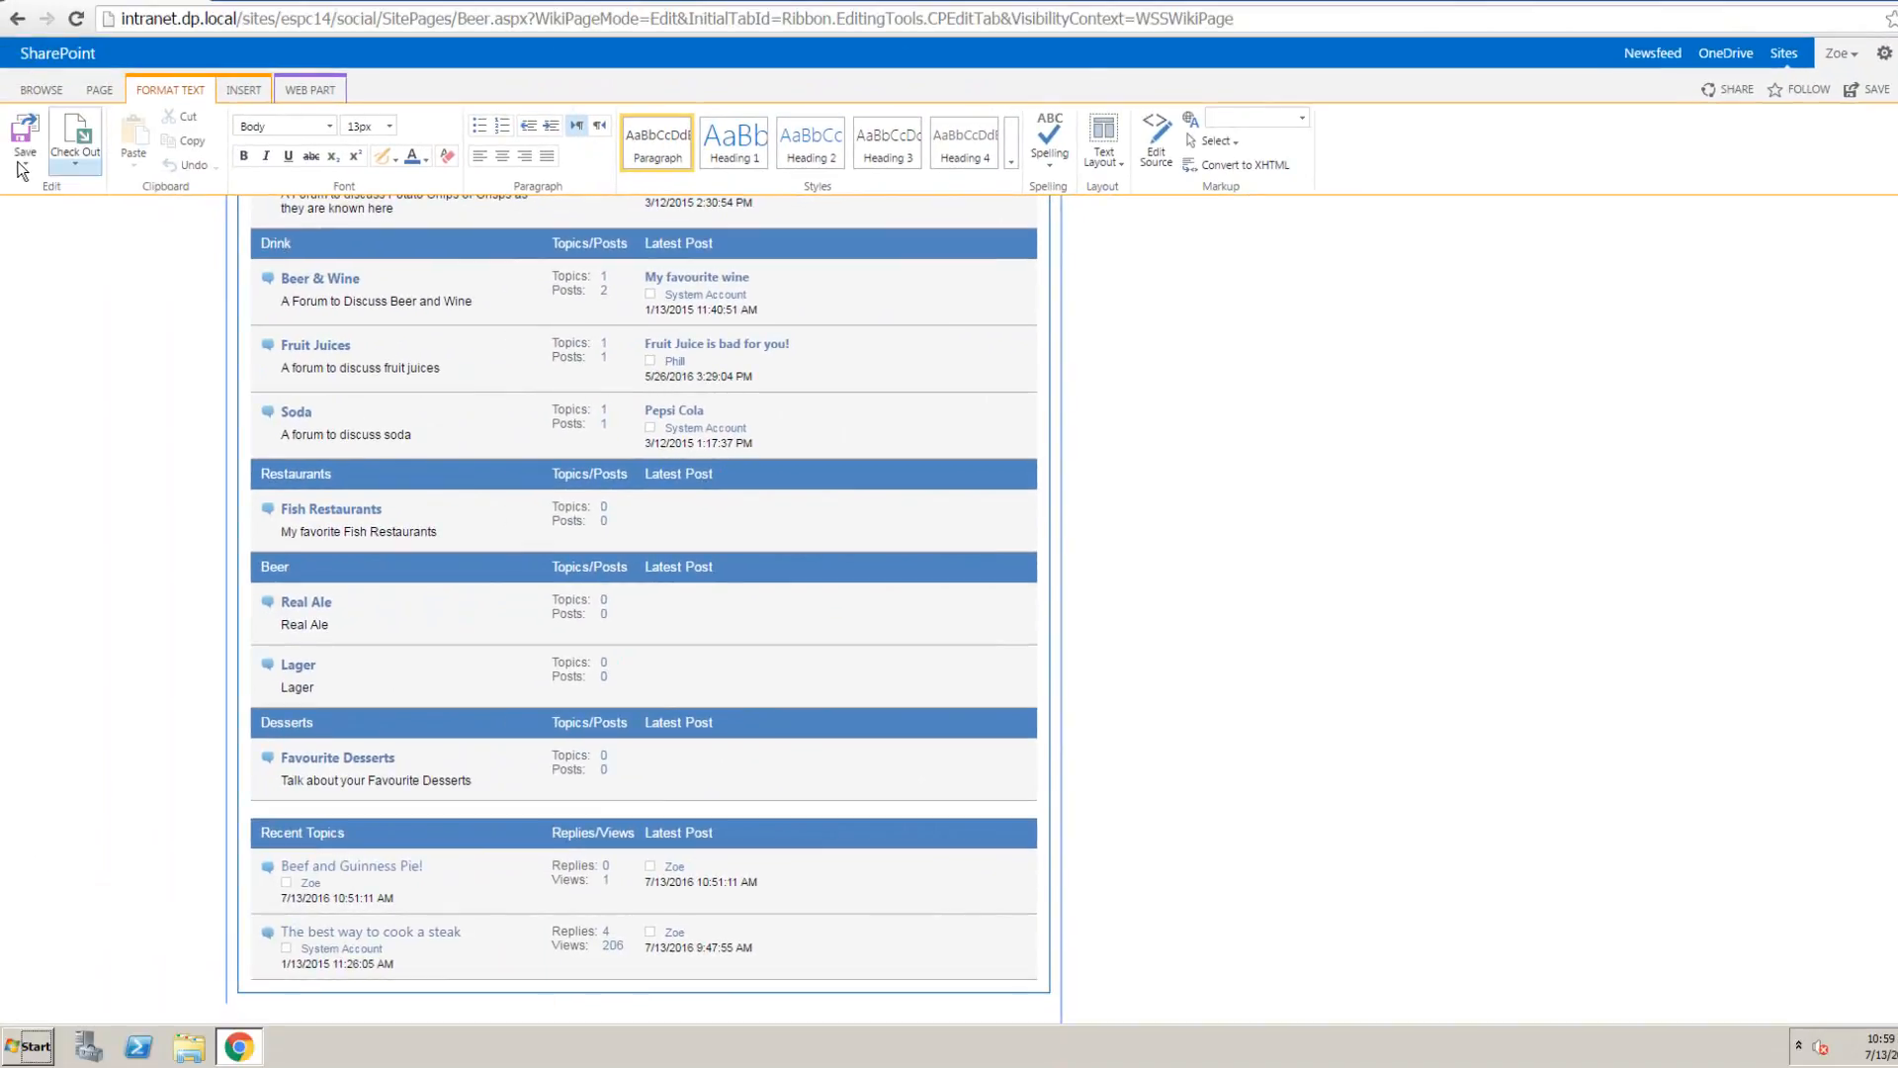
{"action": "left_click", "coordinate": [22, 163]}
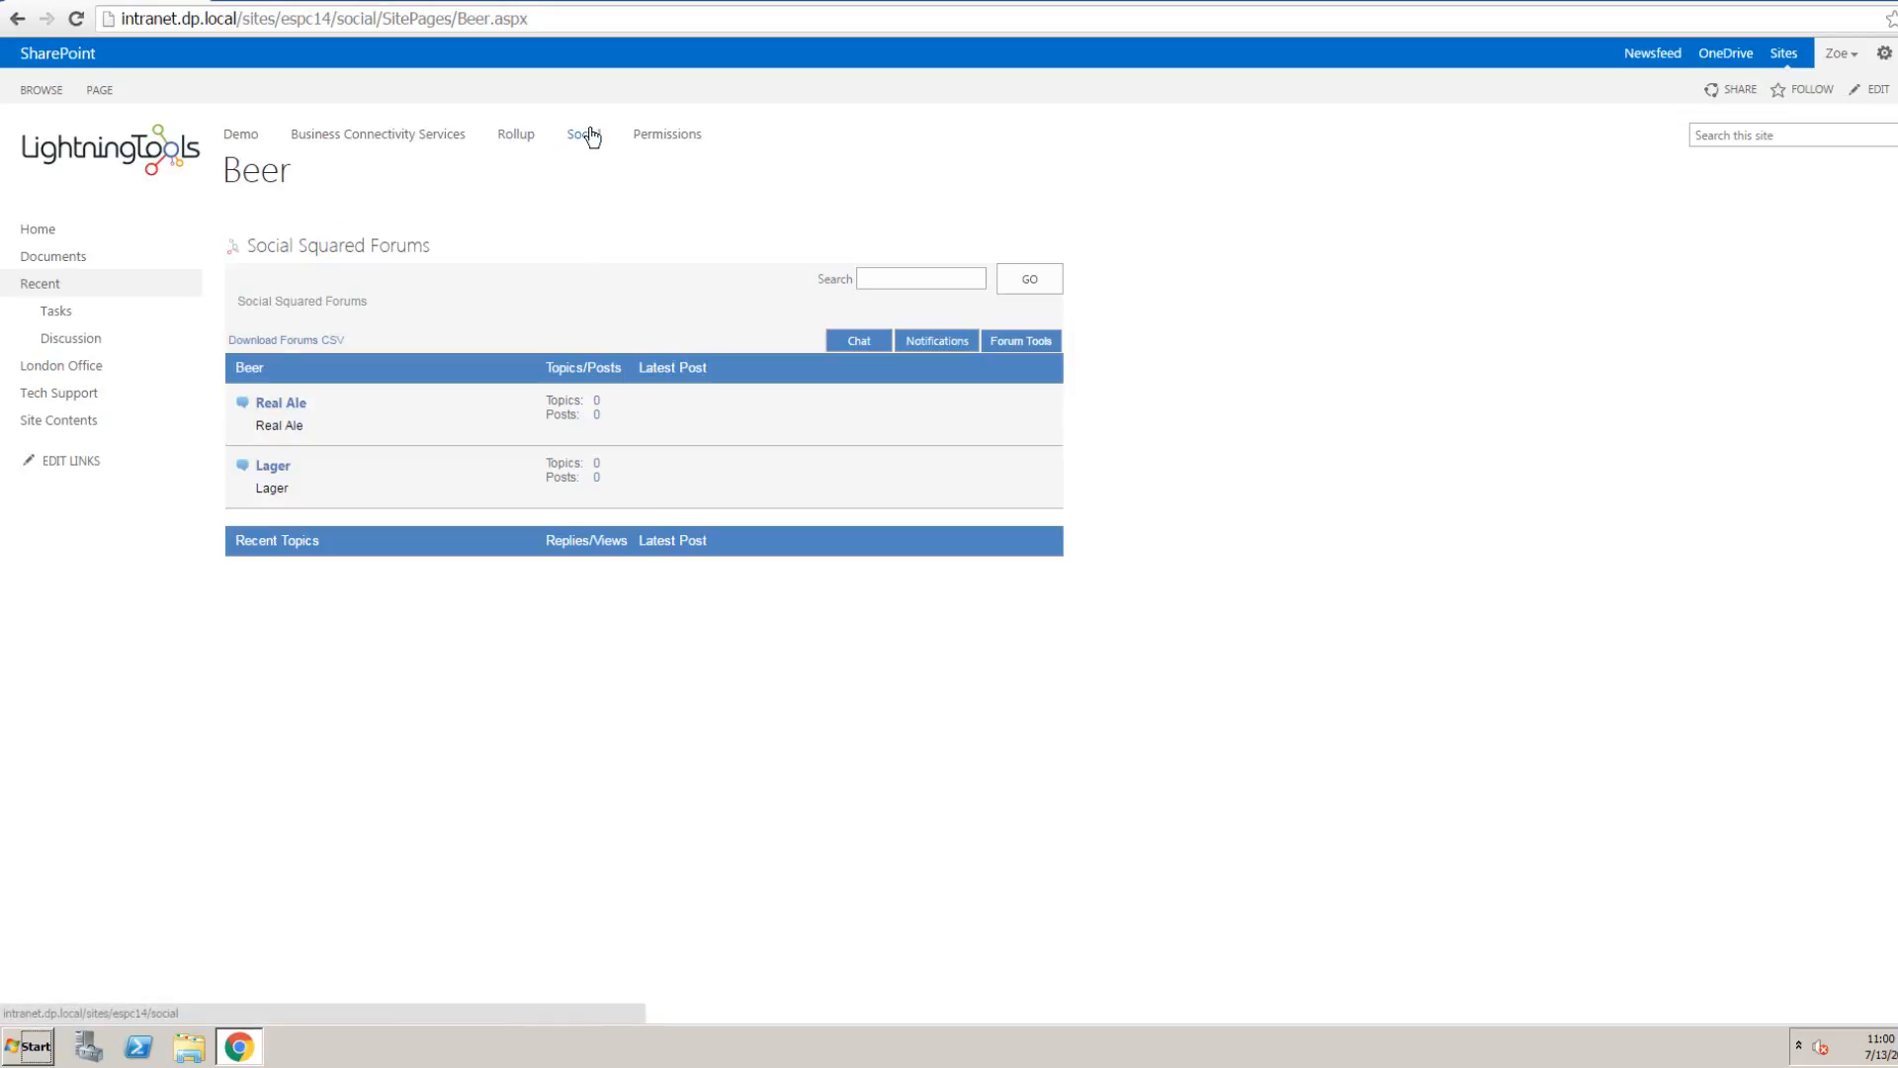
Return to the Social page and look through its list of forum groups.
{"action": "left_click", "coordinate": [590, 136]}
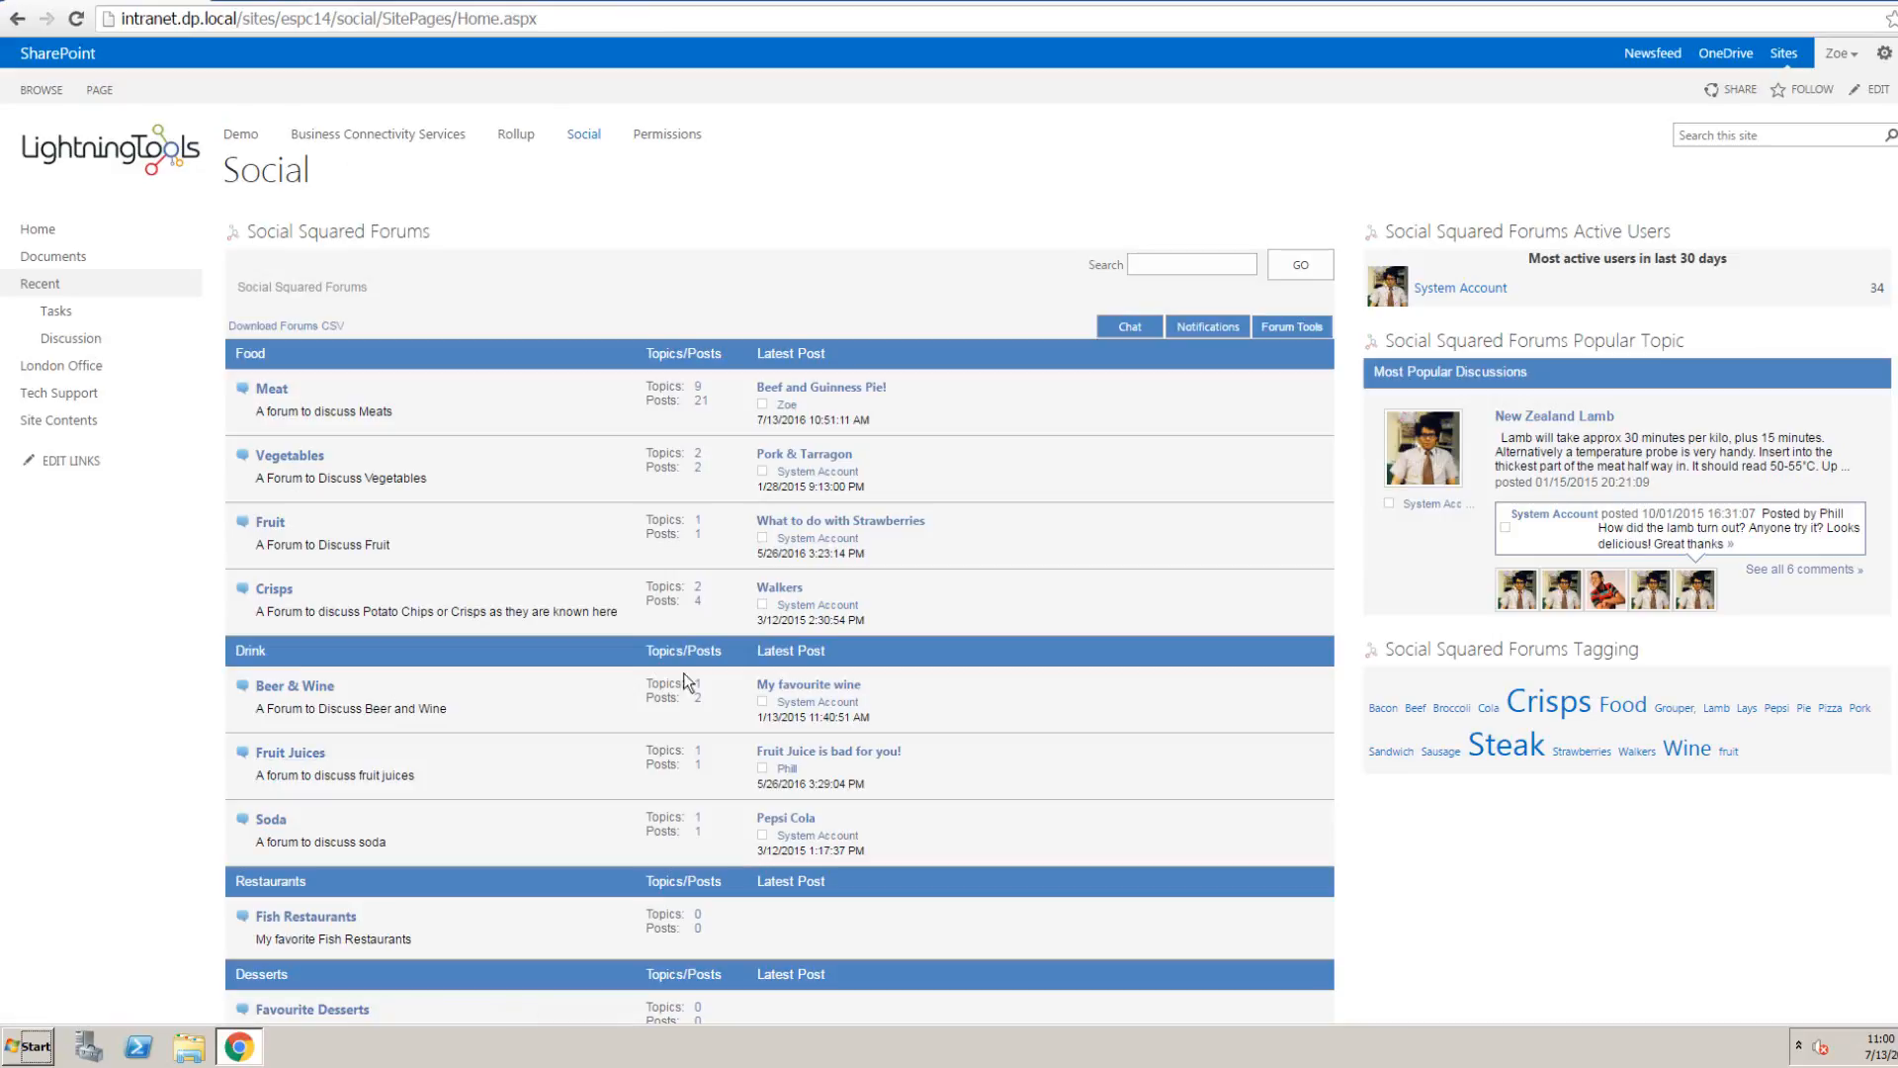
{"action": "scroll", "coordinate": [702, 677], "scroll_direction": "down", "scroll_amount": 3}
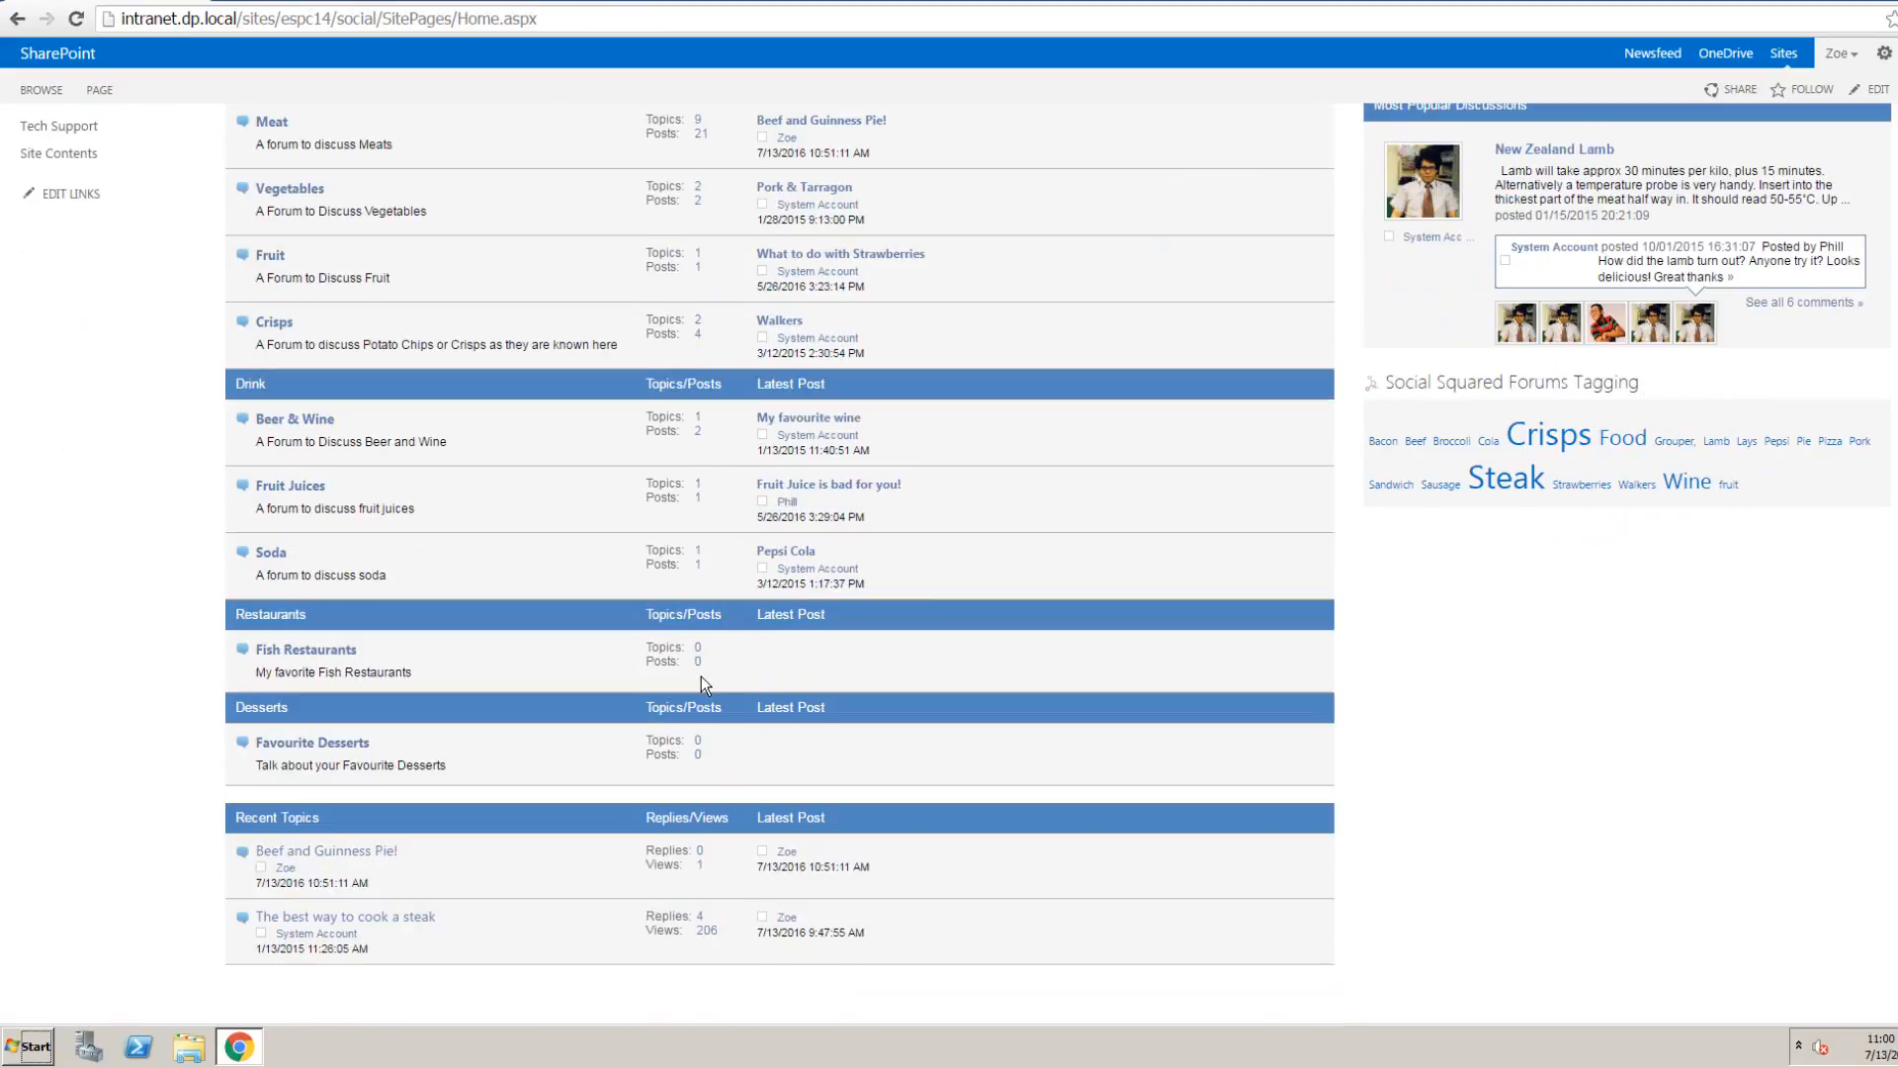
{"action": "scroll", "coordinate": [702, 674], "scroll_direction": "up", "scroll_amount": 3}
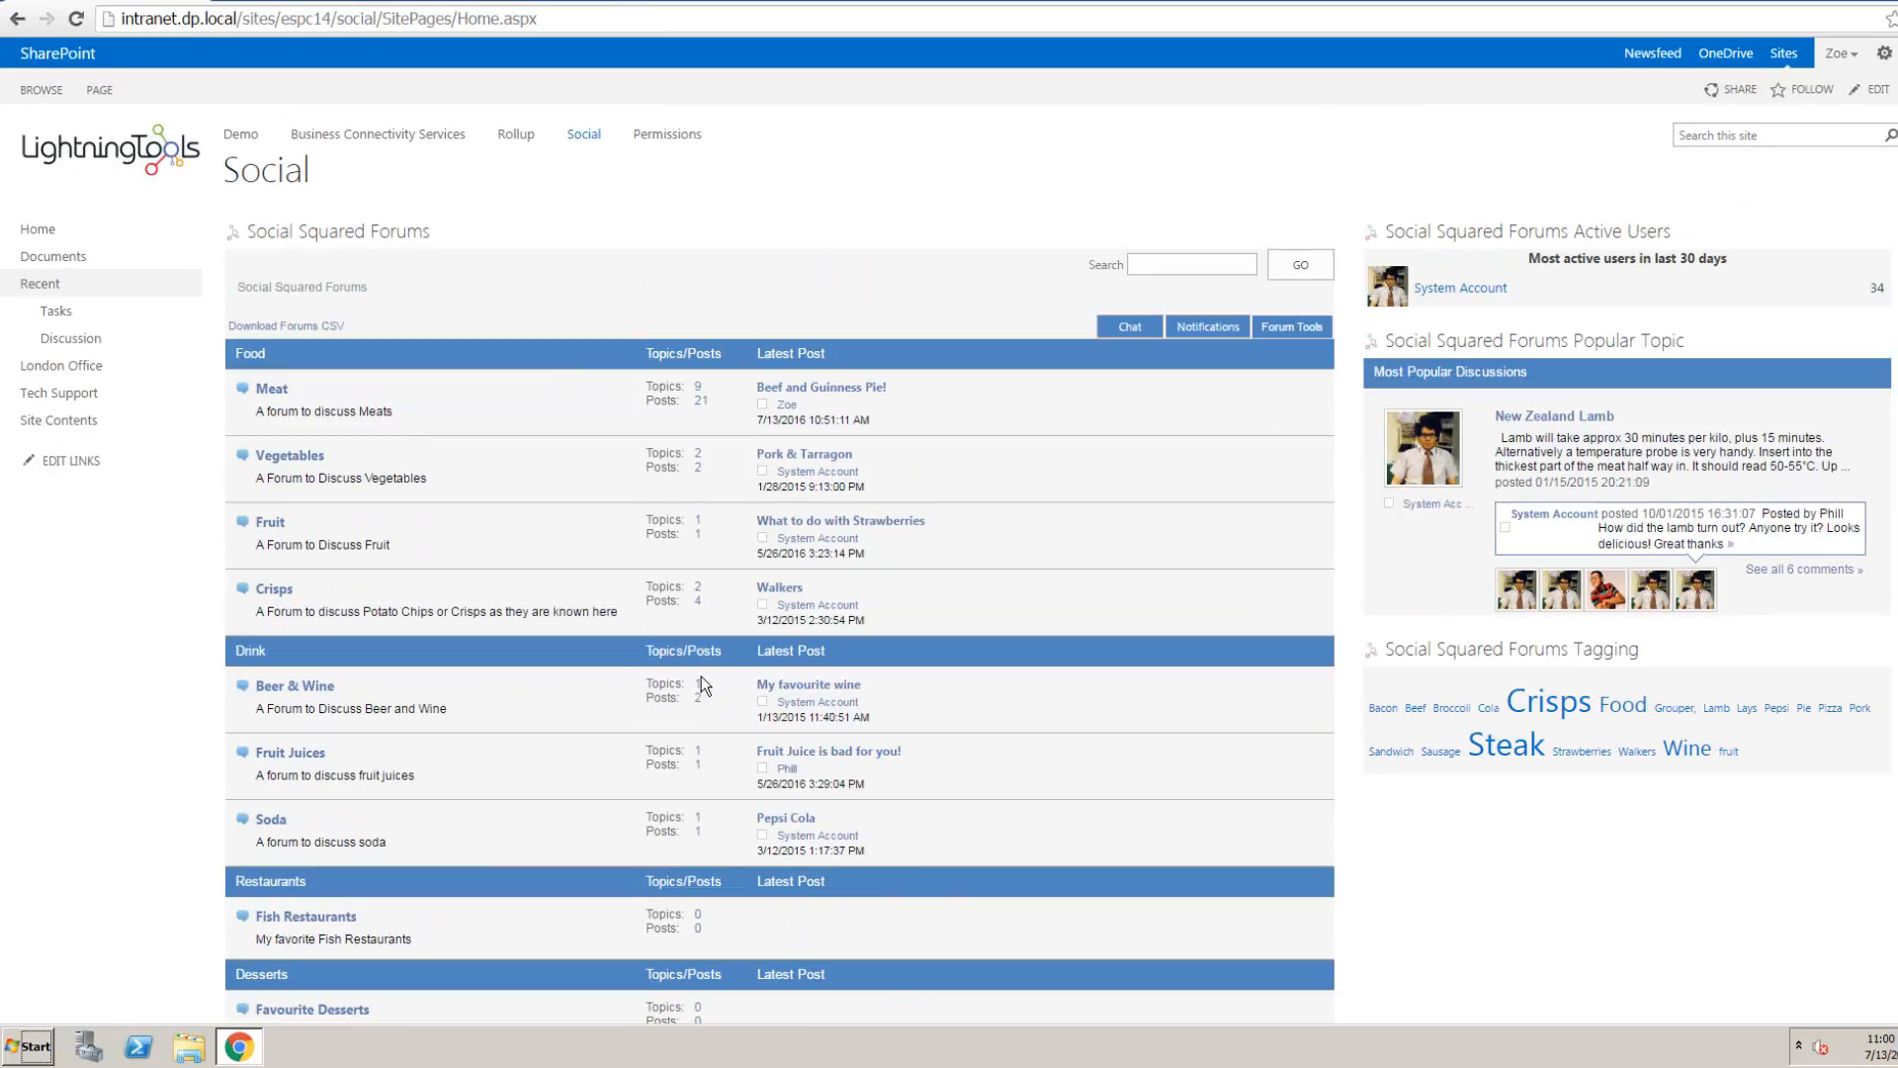